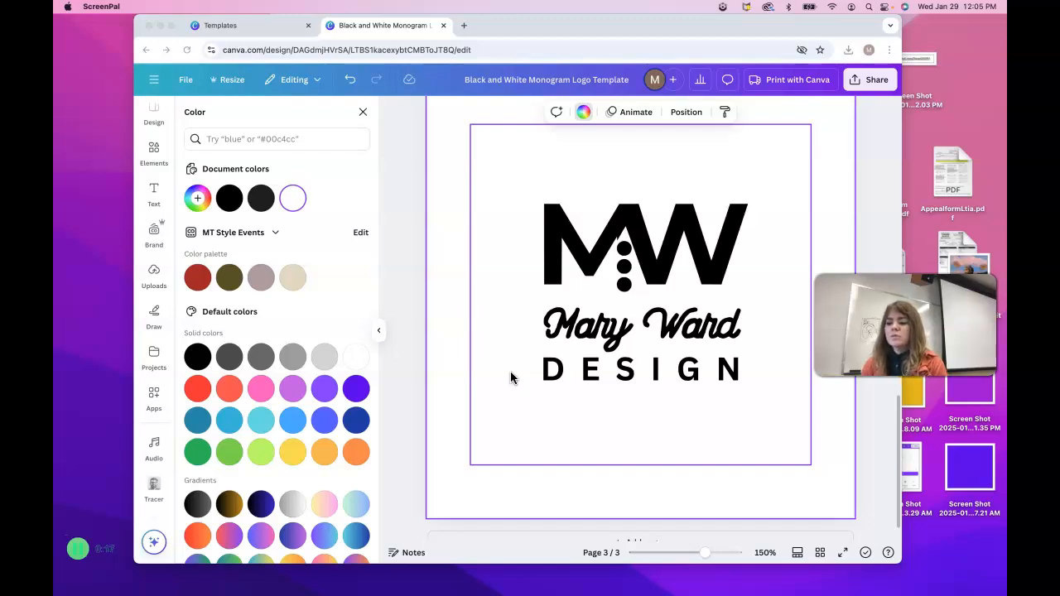
Search the web for "clock icon" in a new browser tab.
left_click(465, 25)
left_click(454, 50)
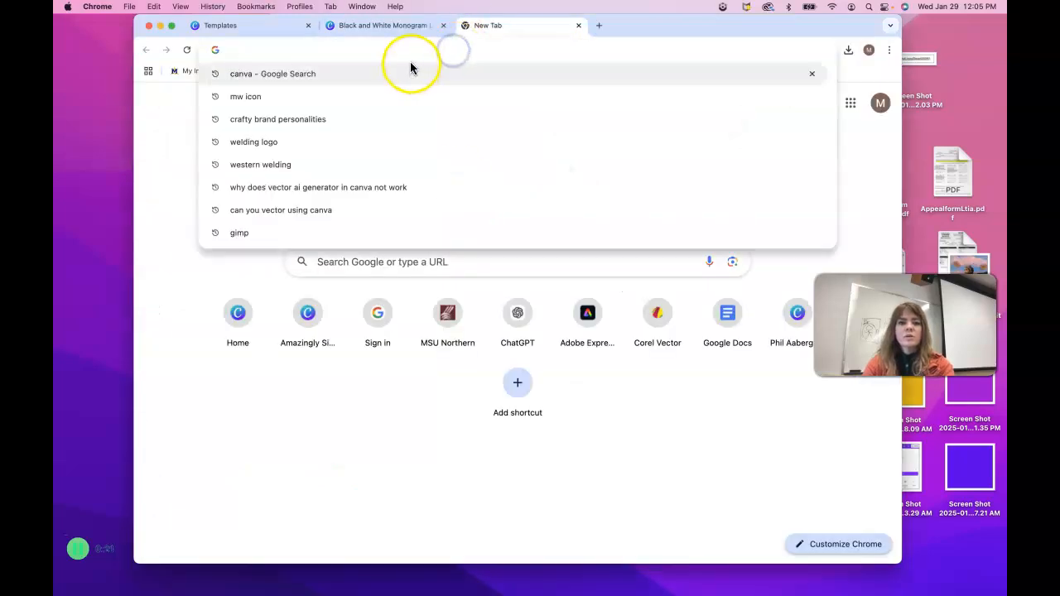
type("colo")
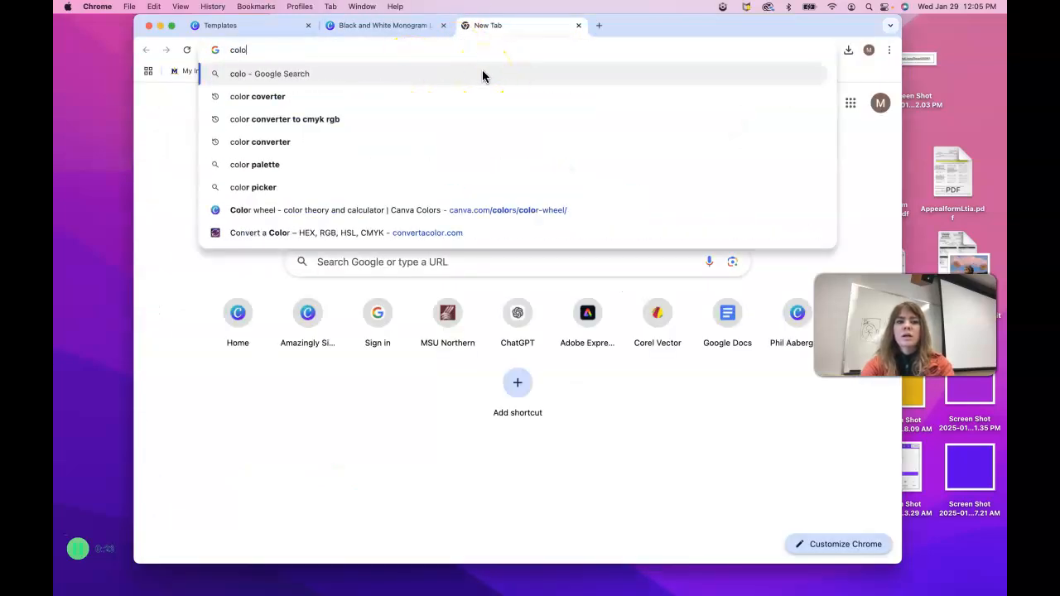
key("BackSpace")
key("BackSpace")
key("BackSpace")
type("lock icon")
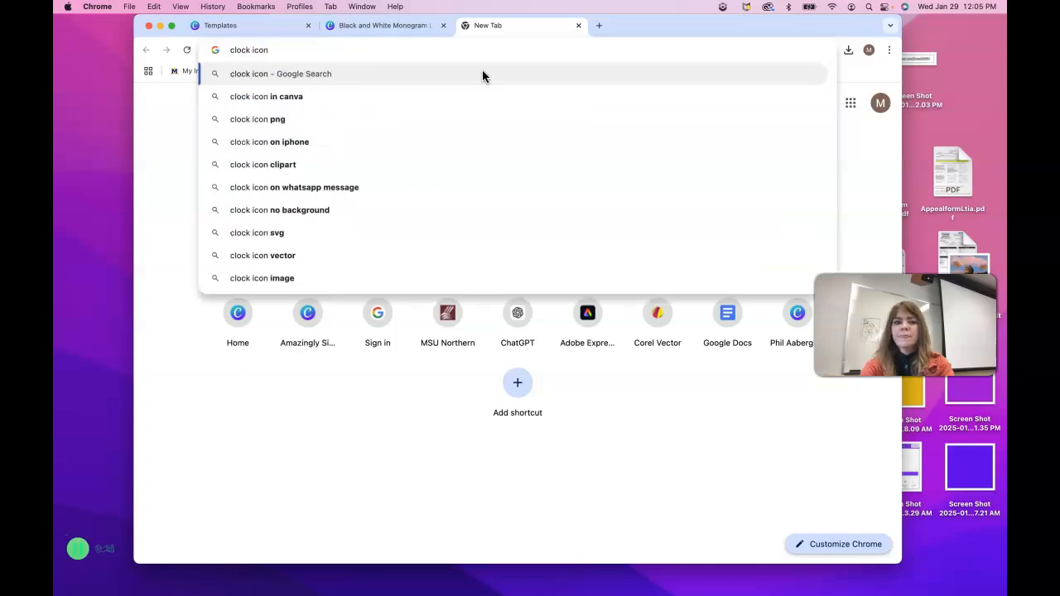
key("Return")
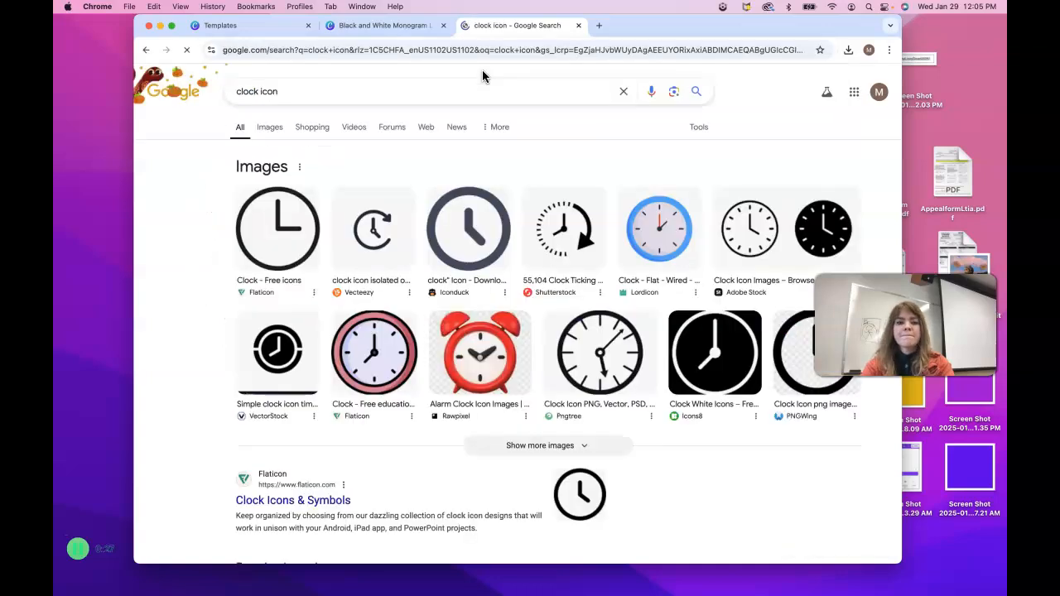
Show only image results for the clock icon search and filter them to the Large size.
left_click(263, 131)
left_click(490, 129)
left_click(602, 127)
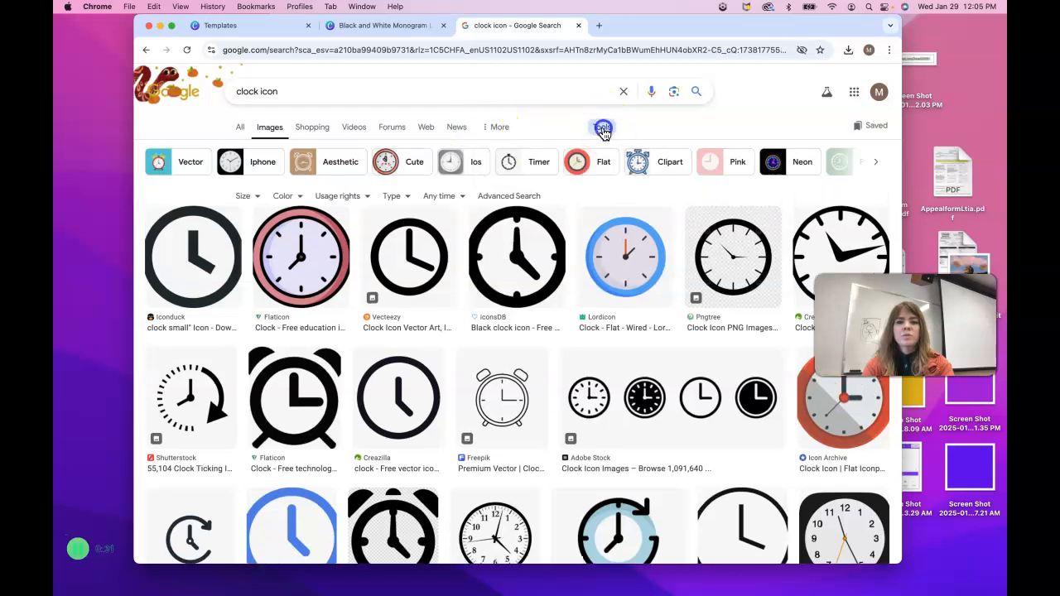
left_click(256, 197)
left_click(260, 226)
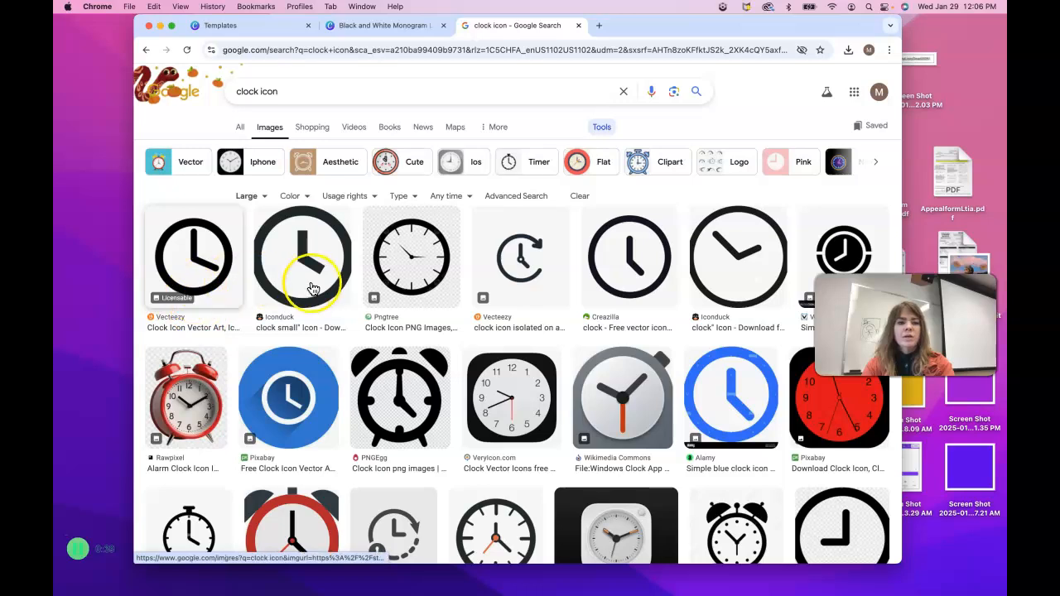
Preview the black Vecteezy clock icon and save its image to the desktop, closing the image search overlay.
left_click(192, 257)
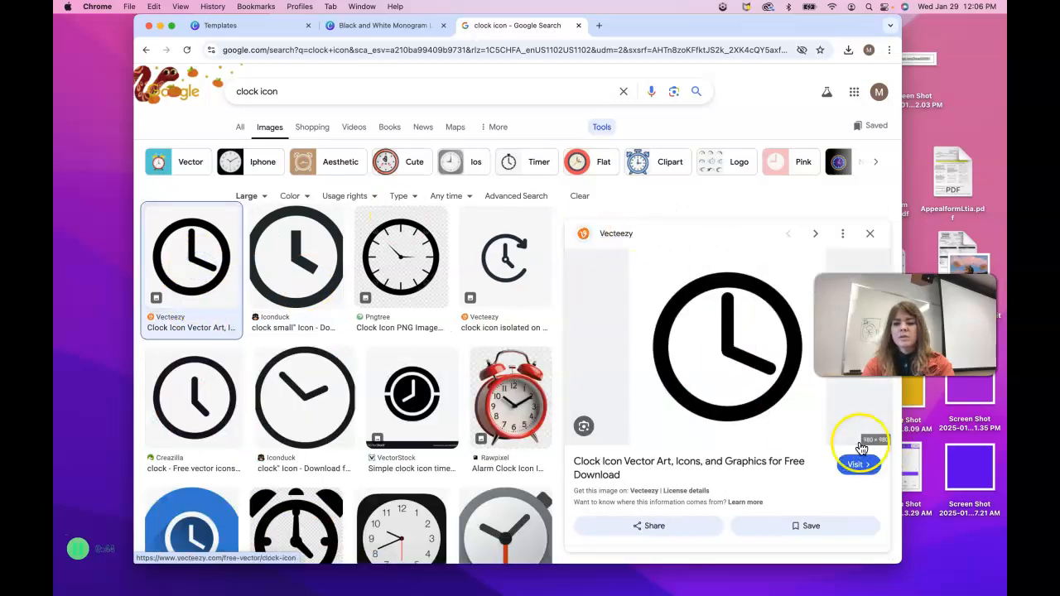
left_click_drag(757, 390, 991, 141)
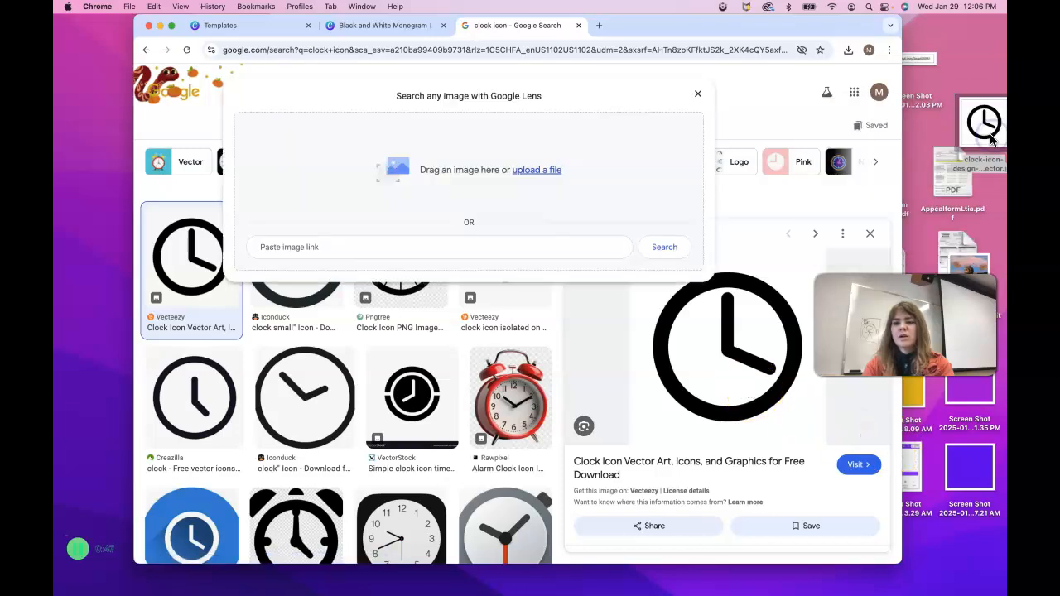
left_click(697, 94)
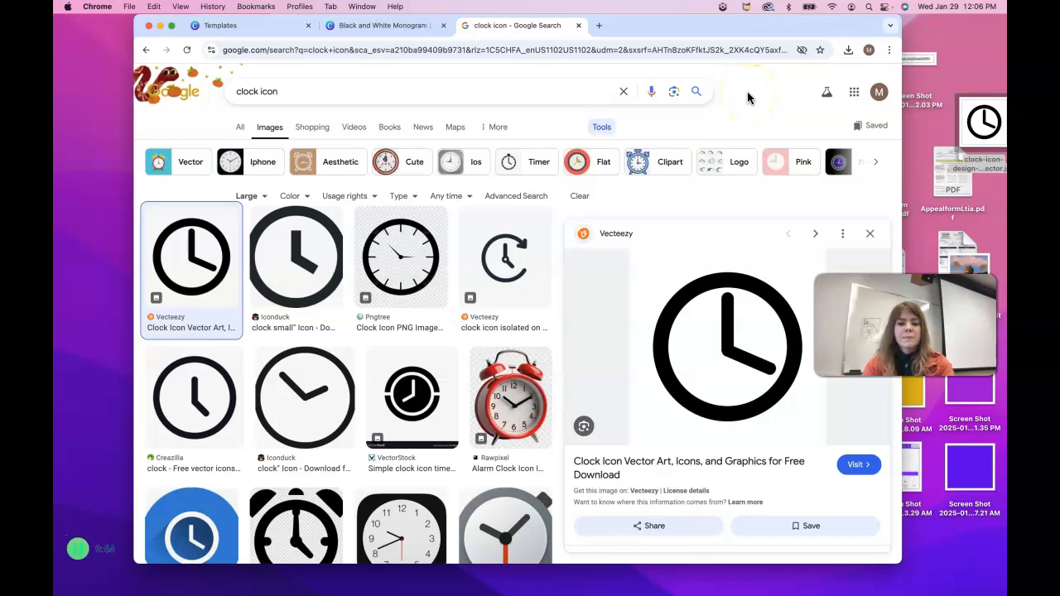
Go to freepik.com in a new browser tab.
left_click(599, 26)
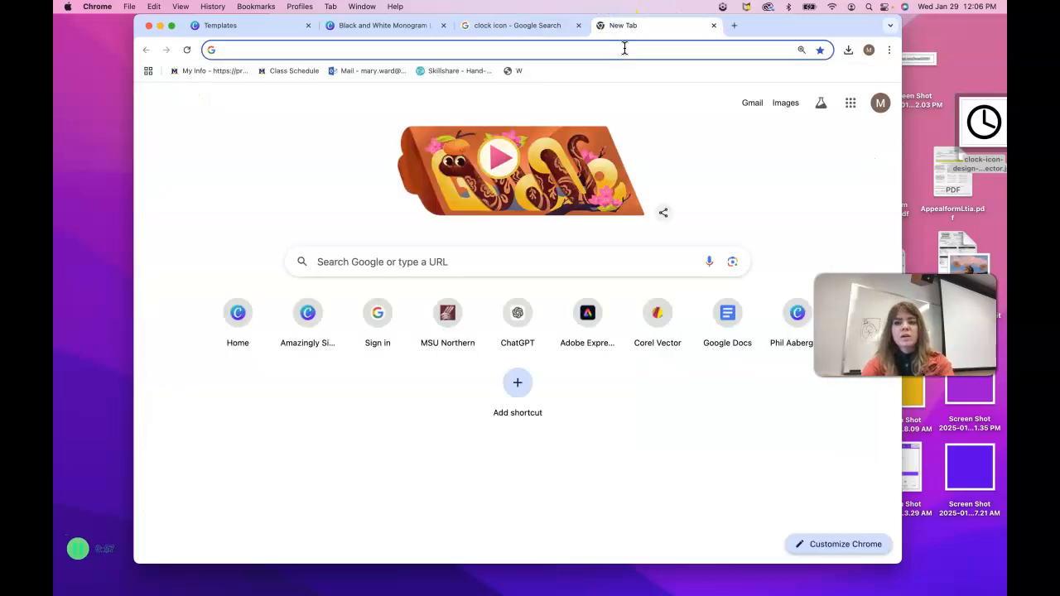
type("freepik.com")
key("Return")
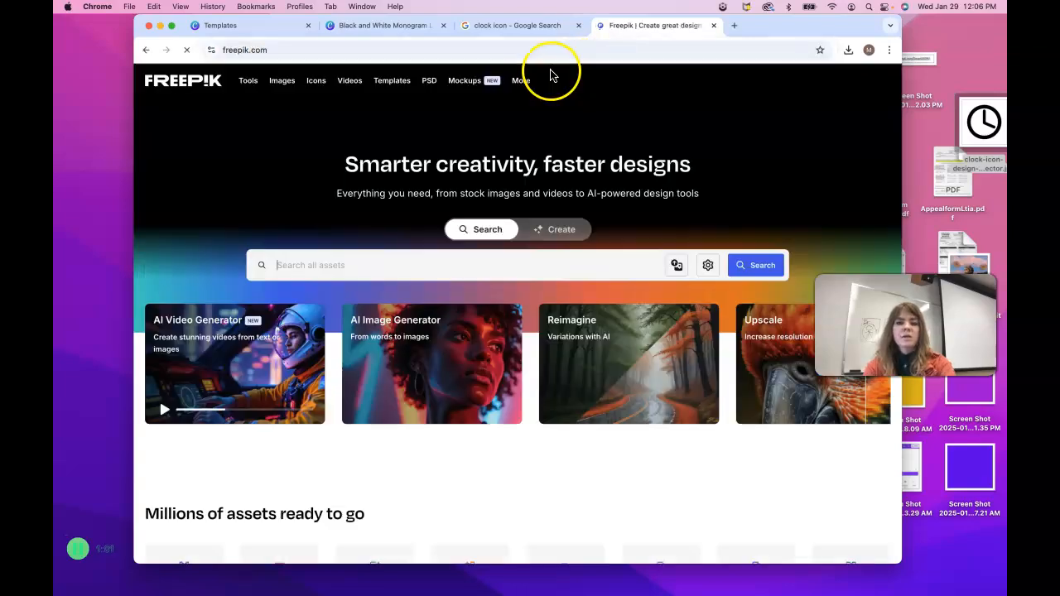
left_click(335, 266)
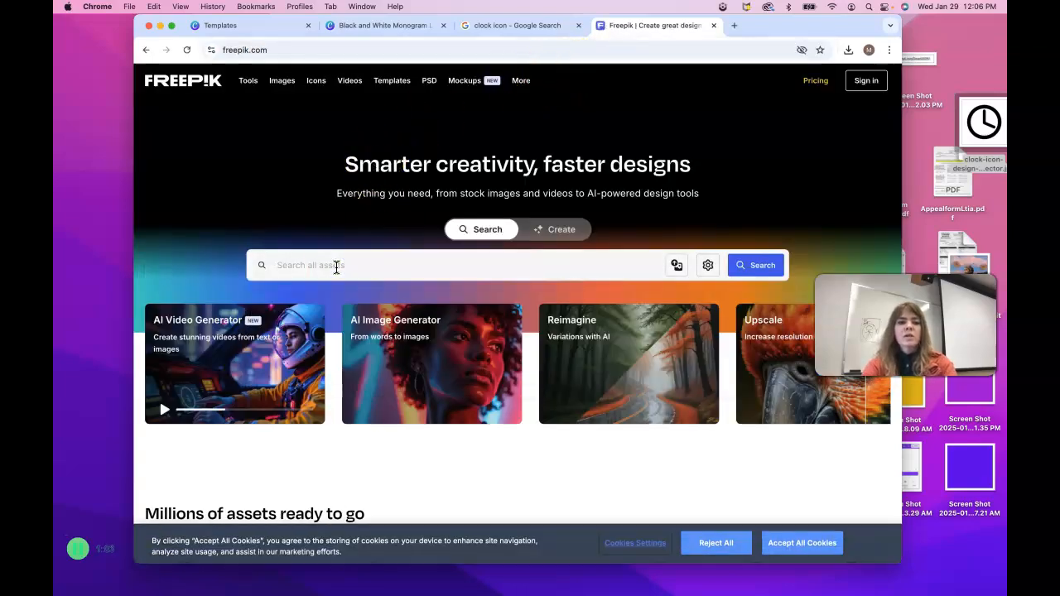
left_click(255, 48)
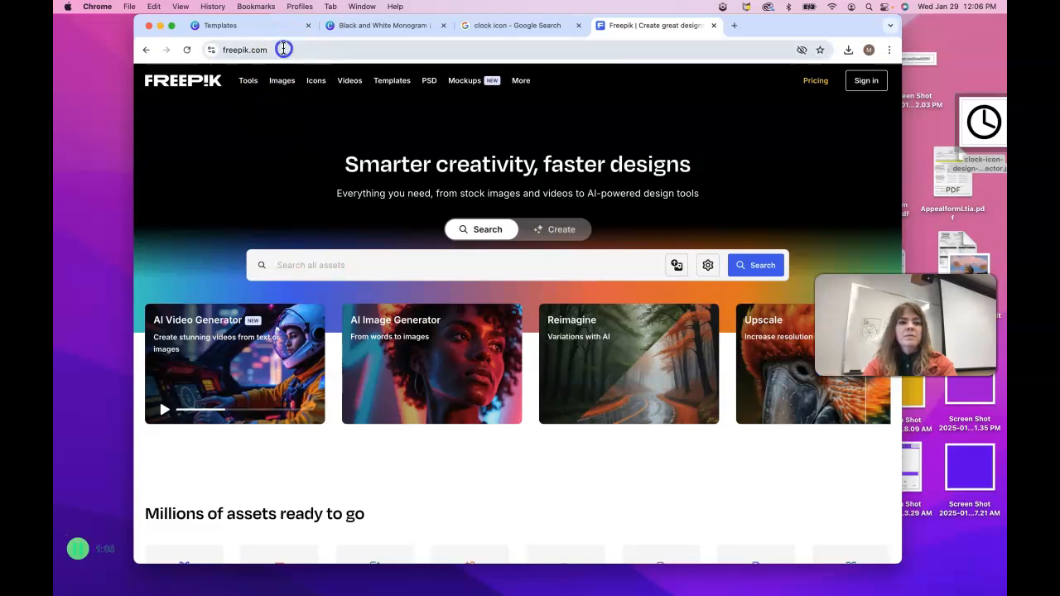
Search Freepik for "clock icon" and restrict the results to the Free license.
left_click(297, 266)
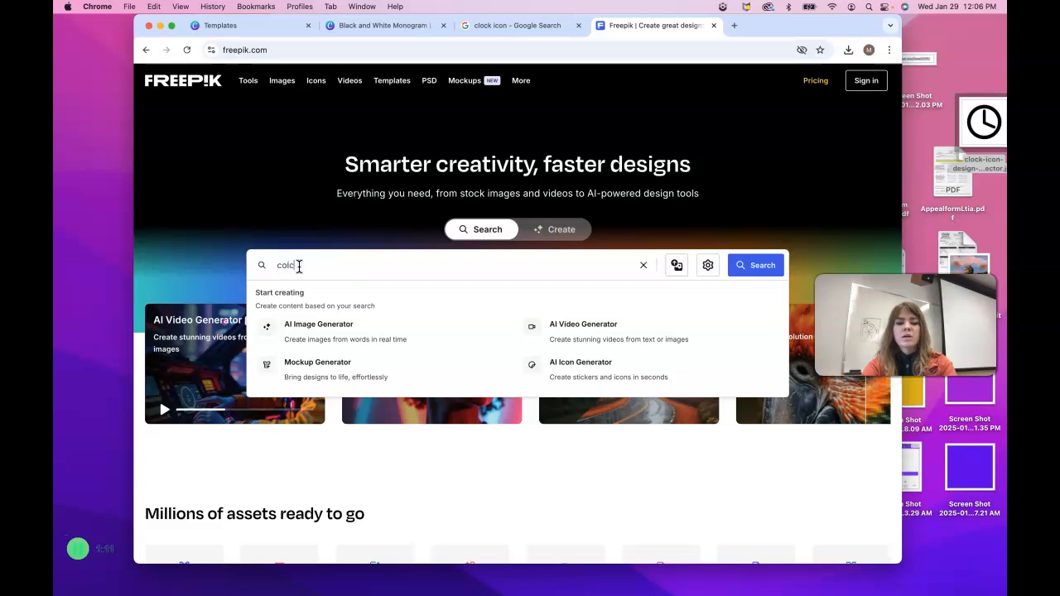
type("clock icon")
key("Return")
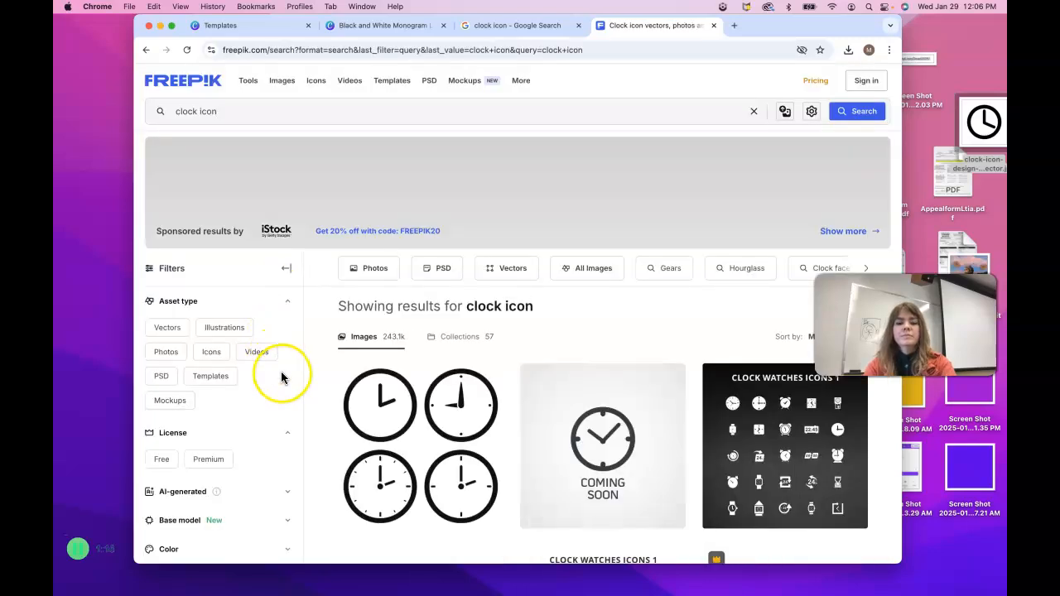
scroll(390, 372, "down", 3)
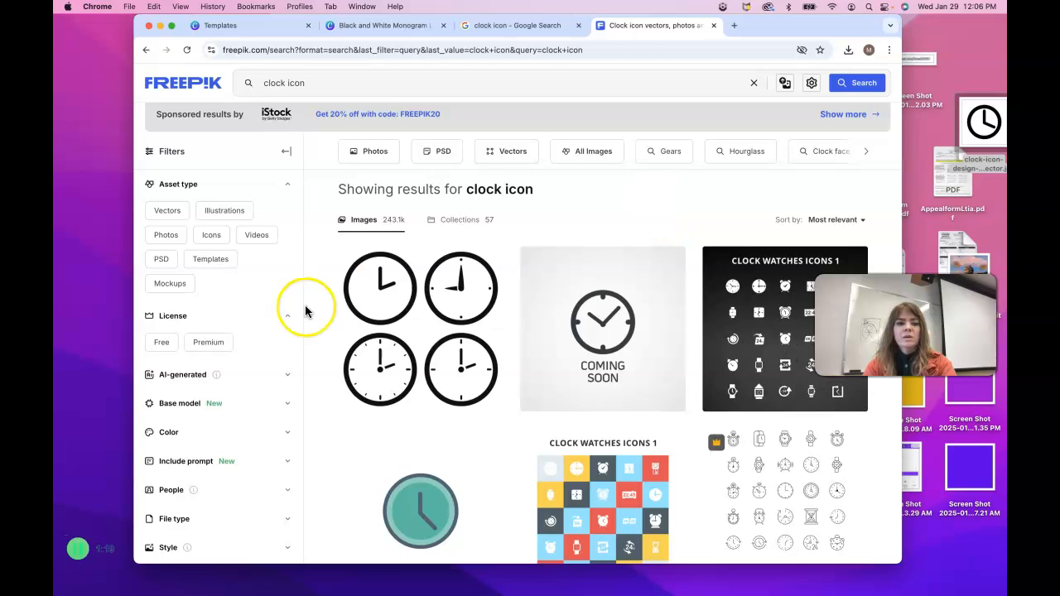
left_click(161, 343)
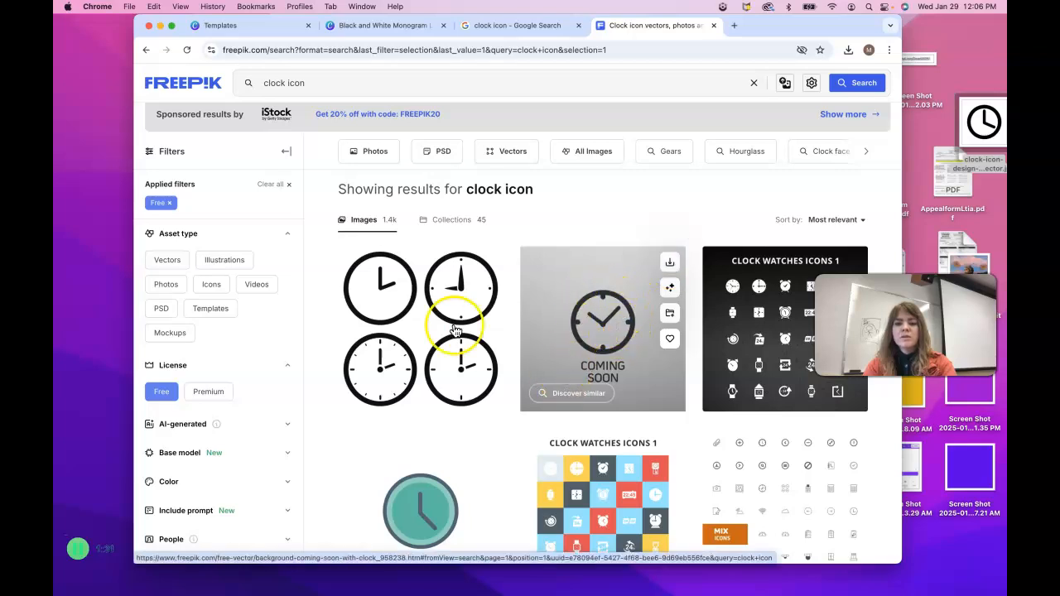
Find the thick-outline navy clock among the free results and download it.
scroll(514, 439, "down", 1)
scroll(640, 472, "down", 10)
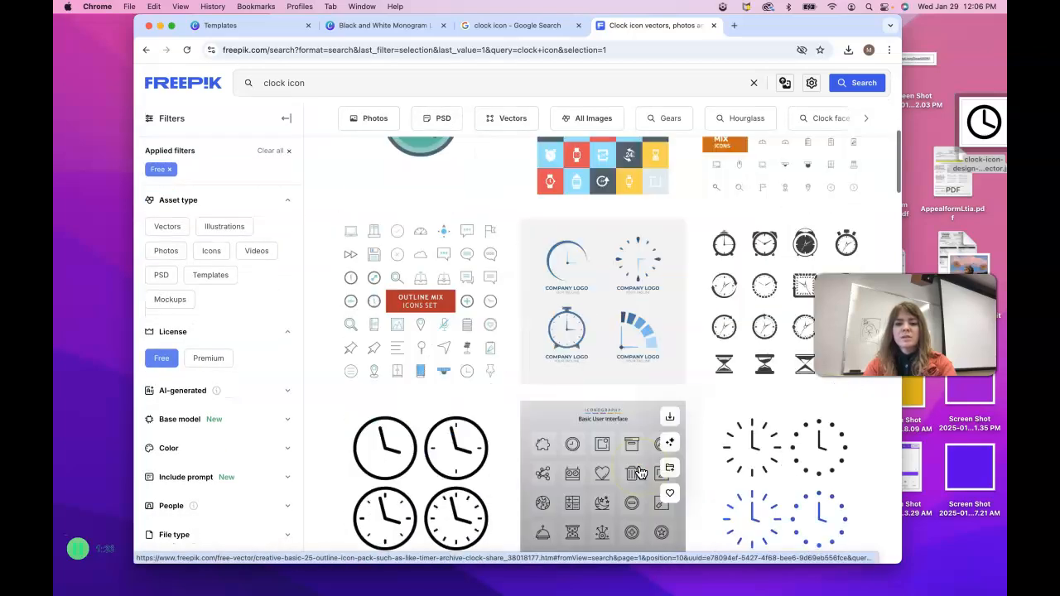
scroll(640, 472, "down", 10)
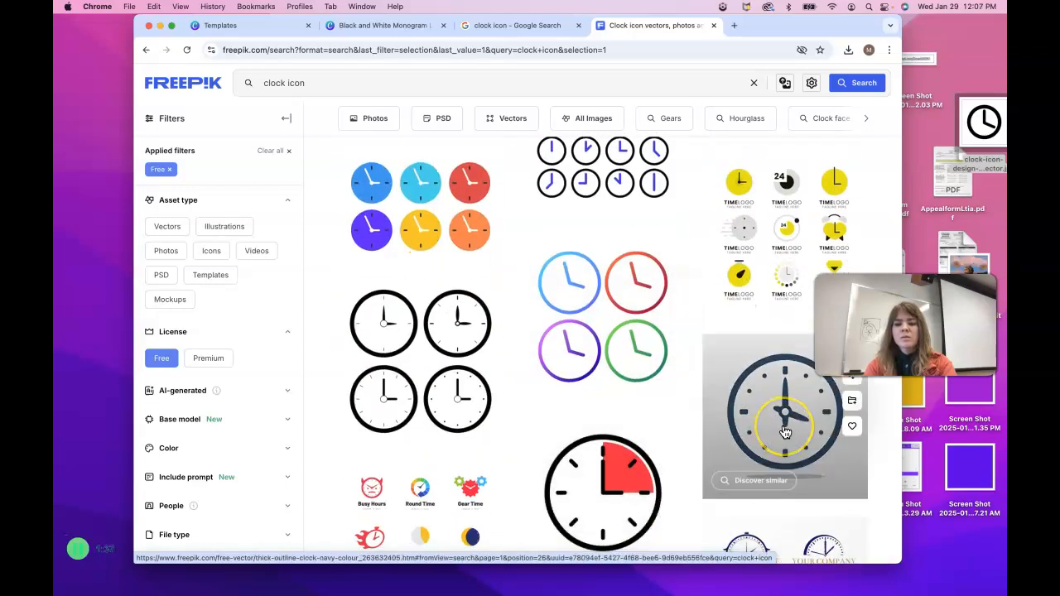
scroll(785, 431, "down", 4)
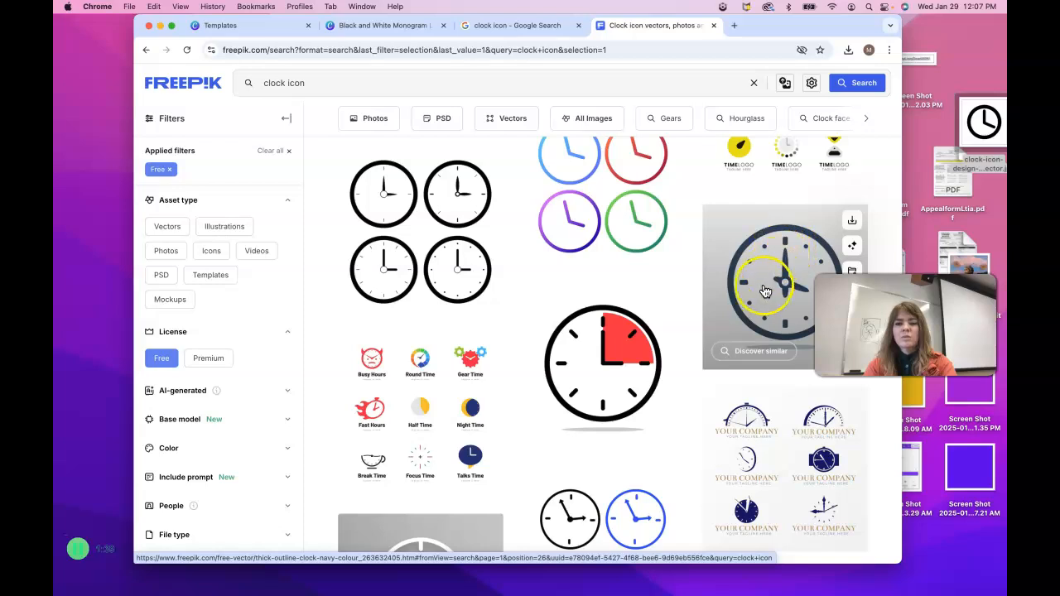
scroll(764, 293, "down", 10)
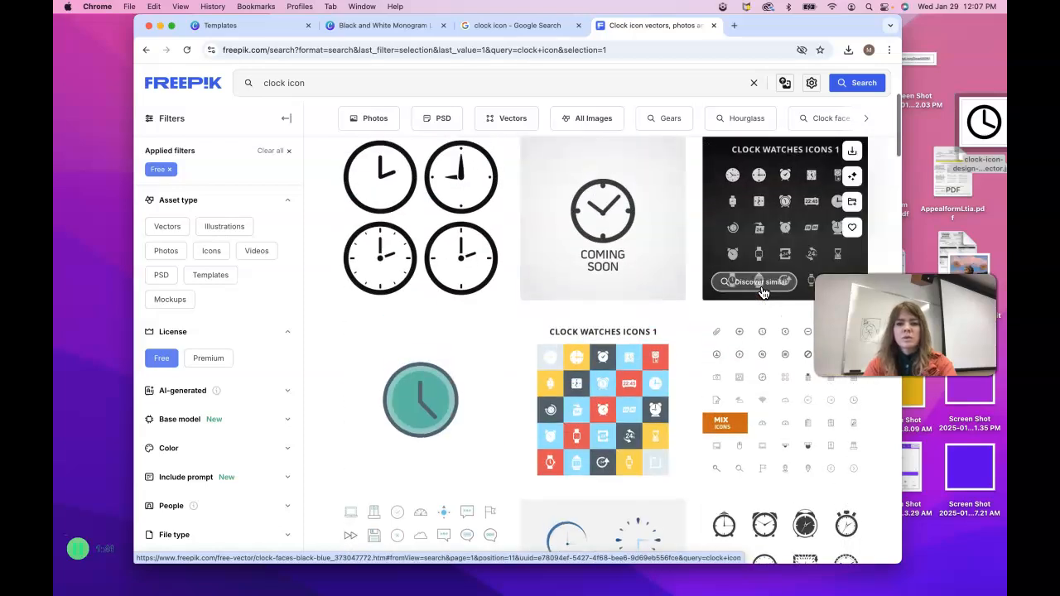
scroll(764, 293, "down", 15)
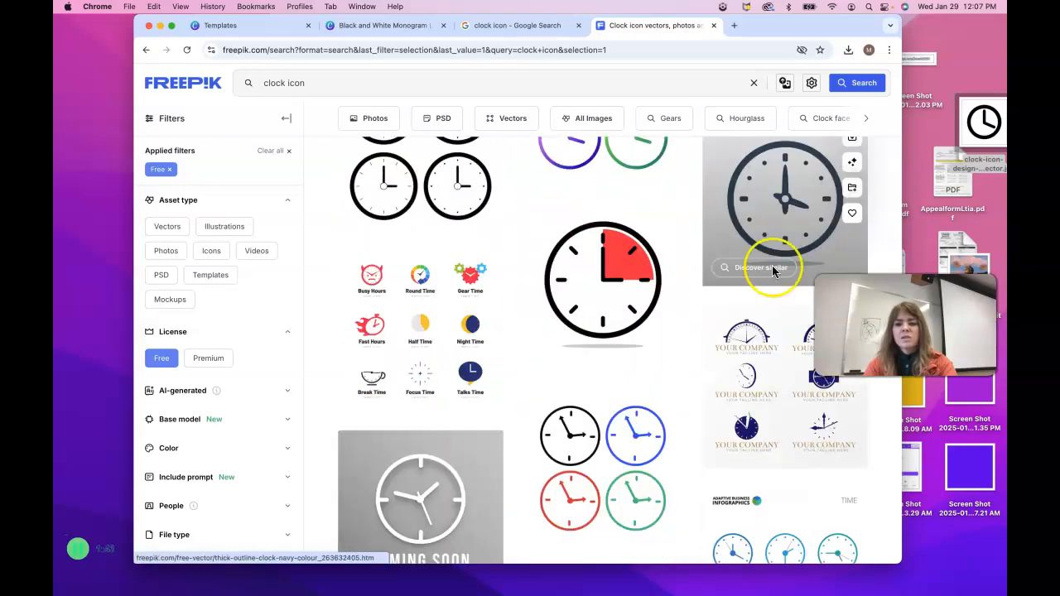
scroll(799, 190, "up", 2)
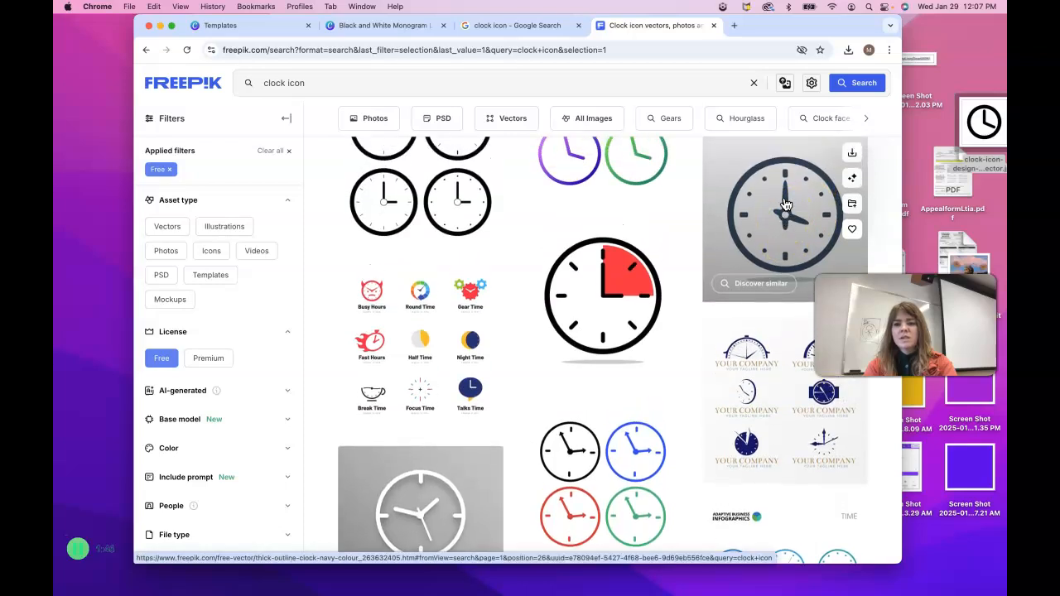
left_click(734, 214)
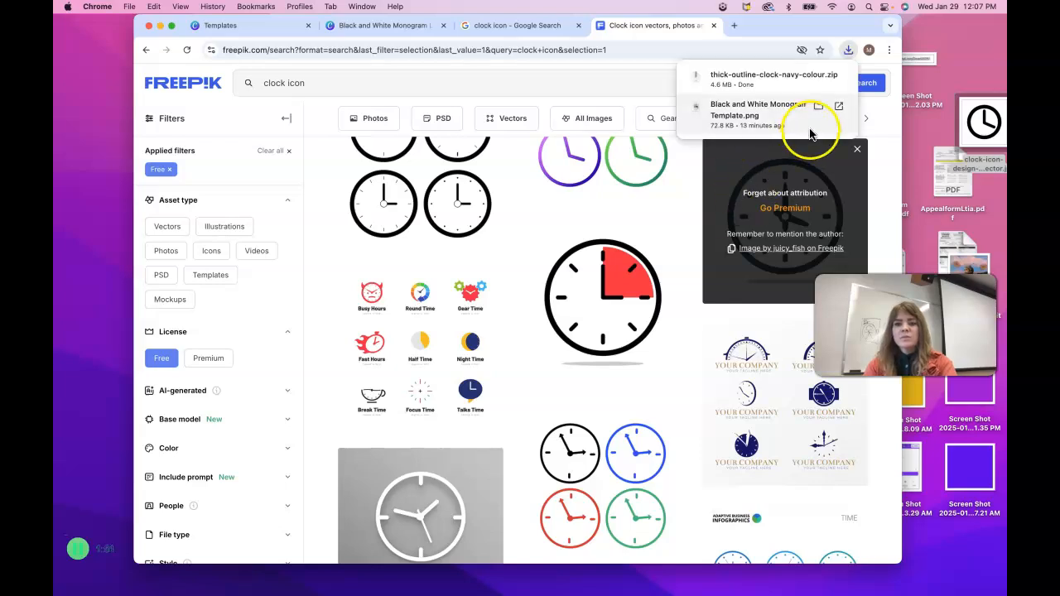
Extract thick-outline-clock-navy-colour.zip in the Downloads folder, check the JPG inside the extracted folder, and close the Finder window.
mouse_move(720, 584)
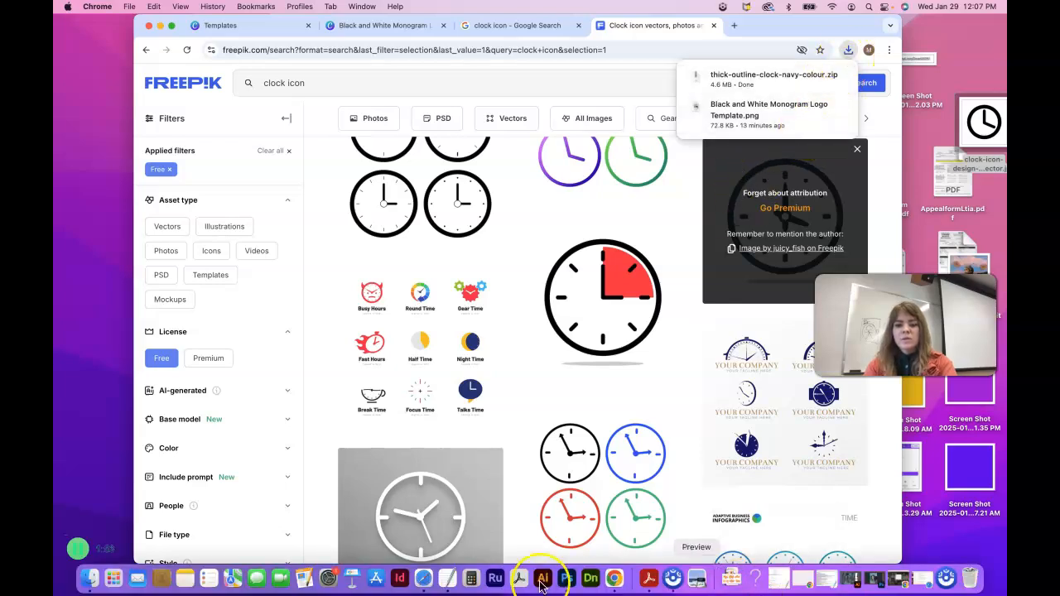
left_click(87, 582)
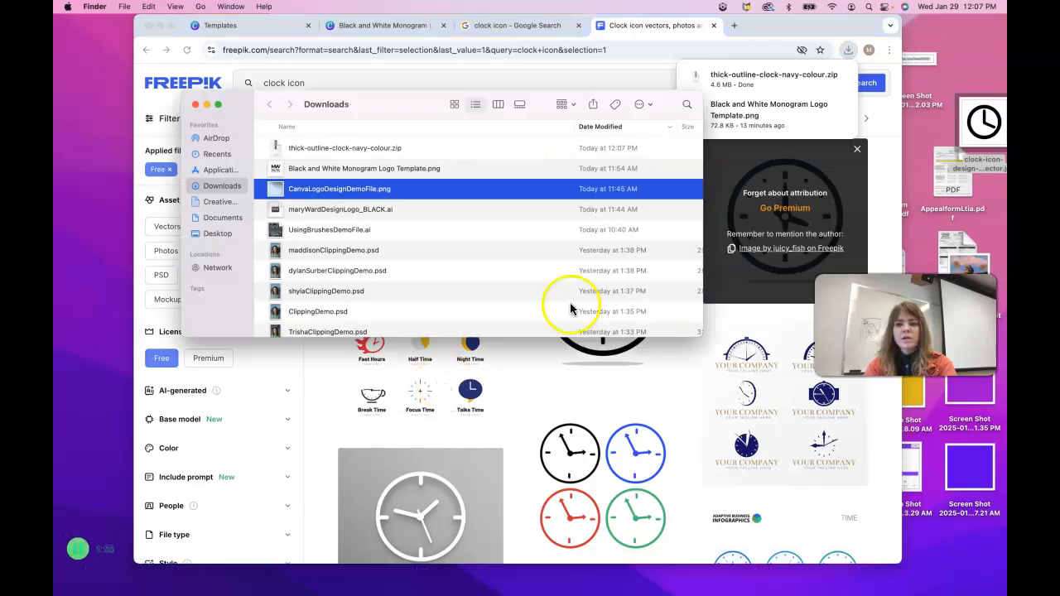
left_click(325, 151)
left_click(399, 152)
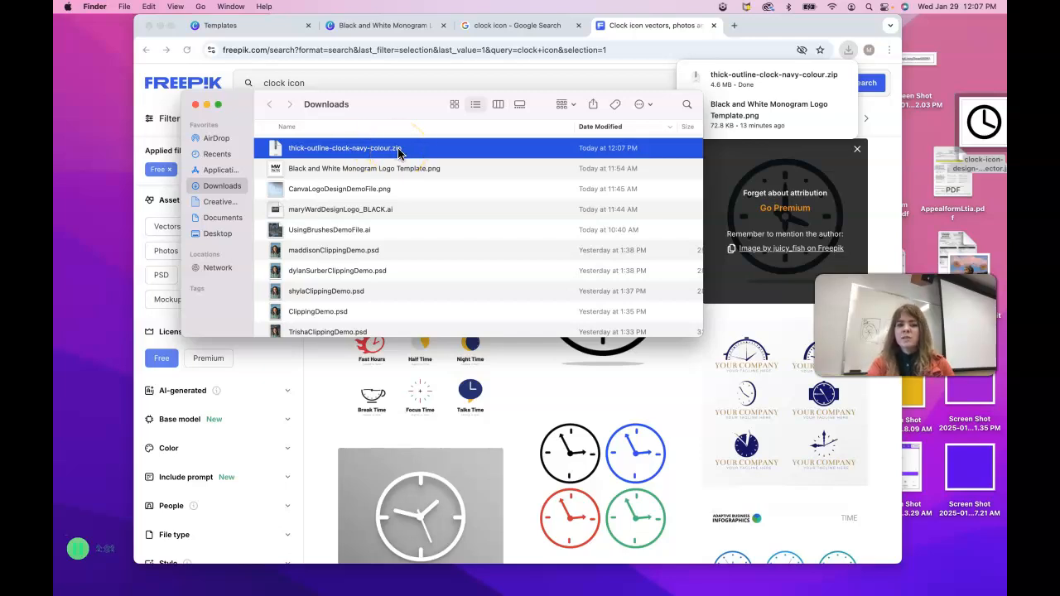
double_click(383, 151)
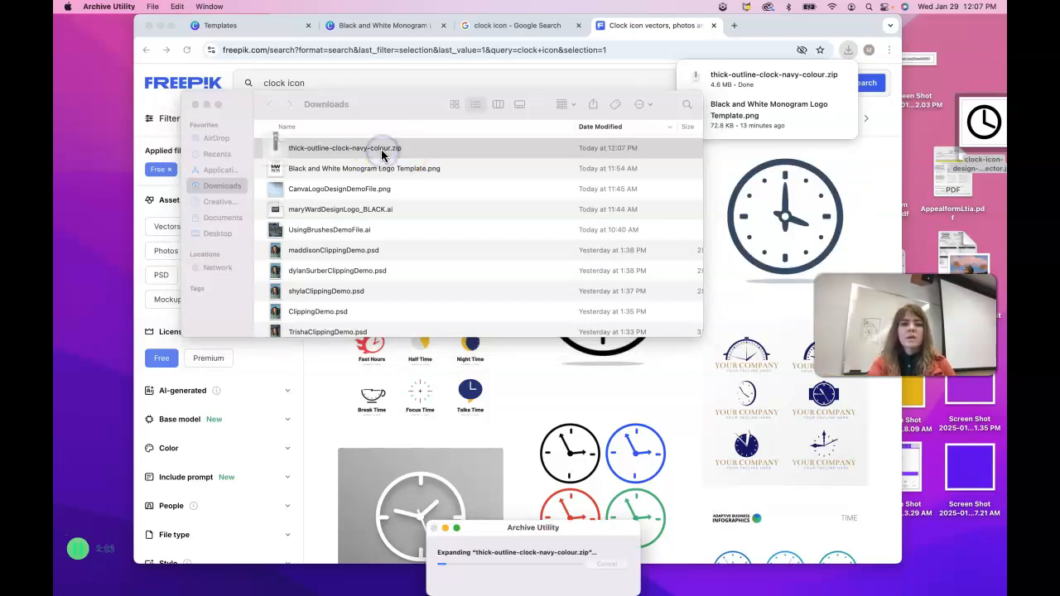
double_click(342, 148)
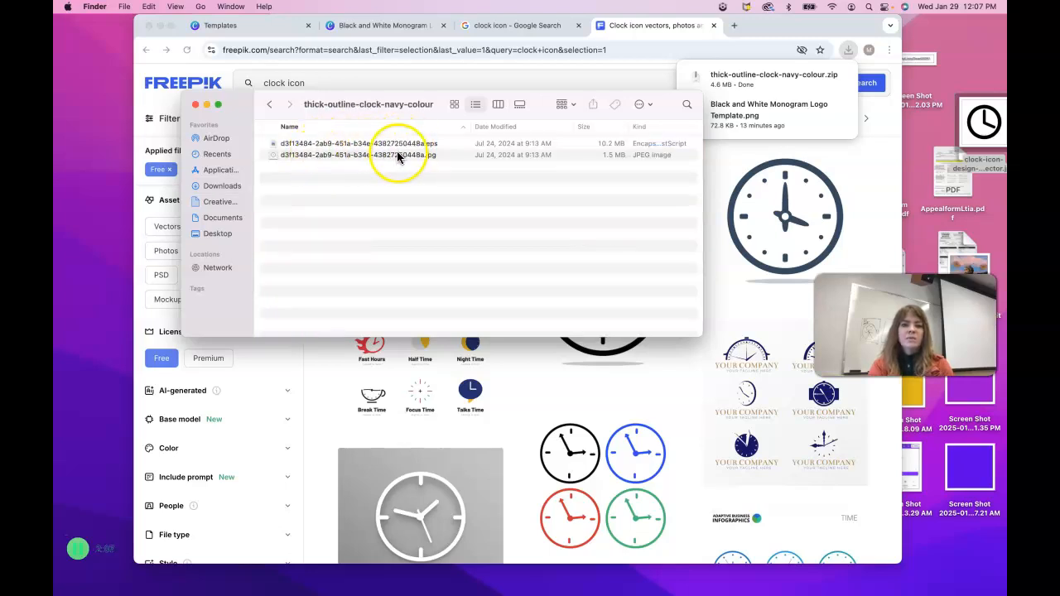
left_click(358, 158)
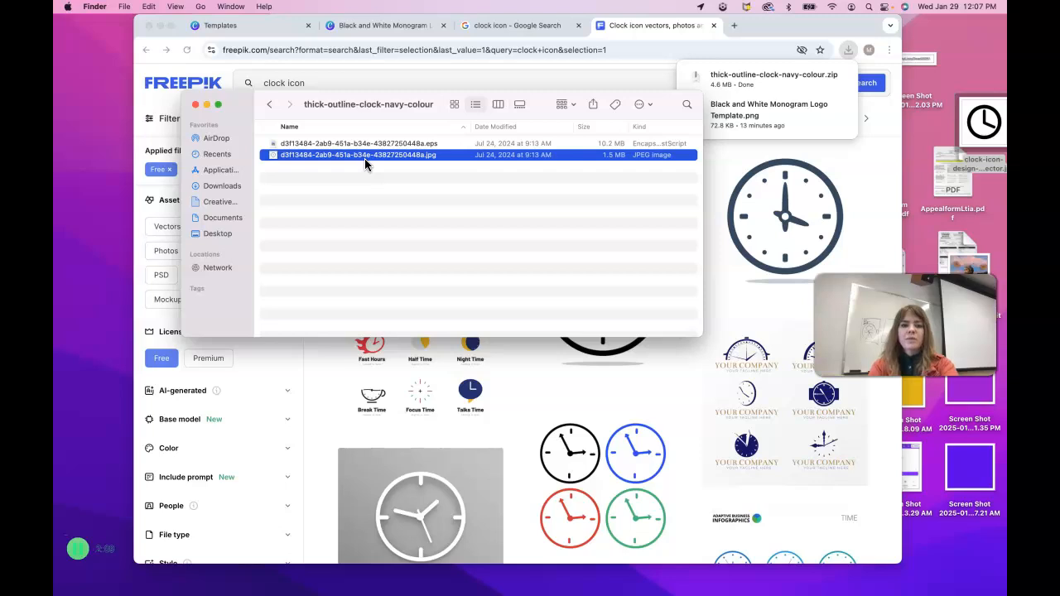
left_click(196, 105)
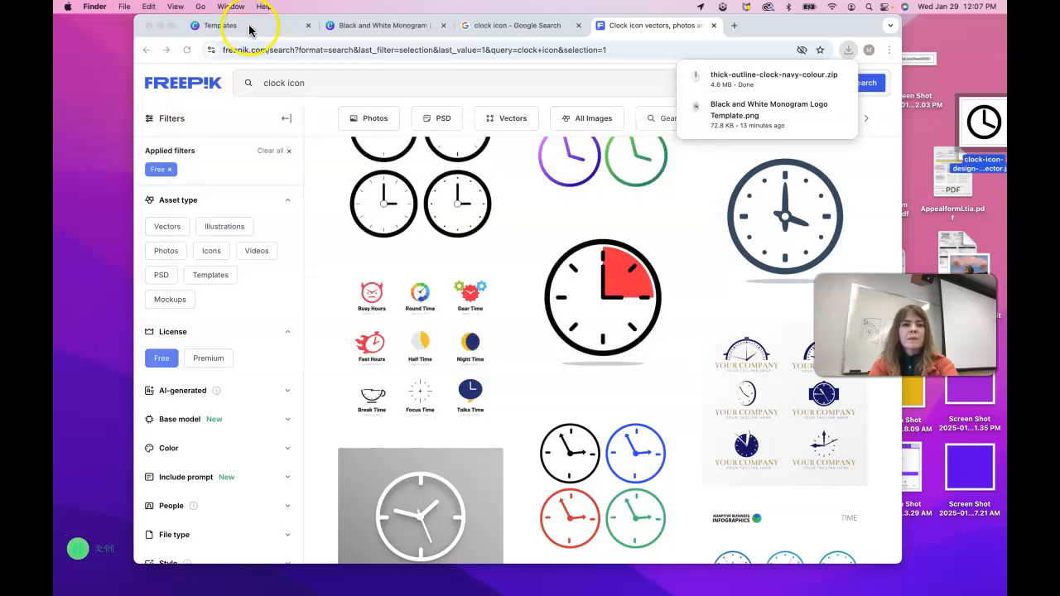
Return to the Black and White Monogram Logo Template in Canva and add a blank page at the end.
left_click(249, 26)
left_click(382, 25)
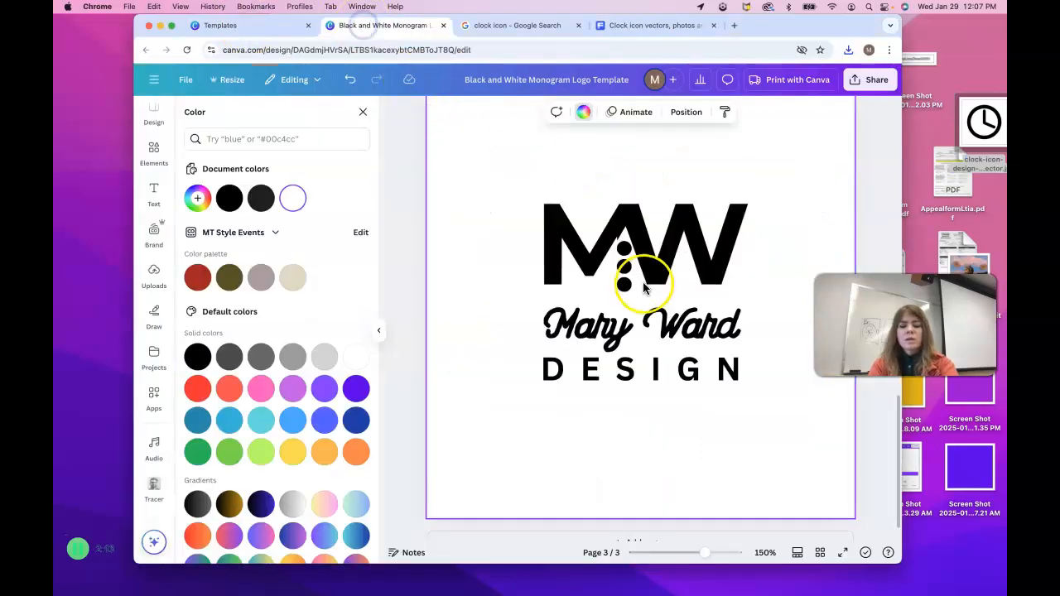
scroll(655, 468, "down", 1)
scroll(655, 468, "up", 10)
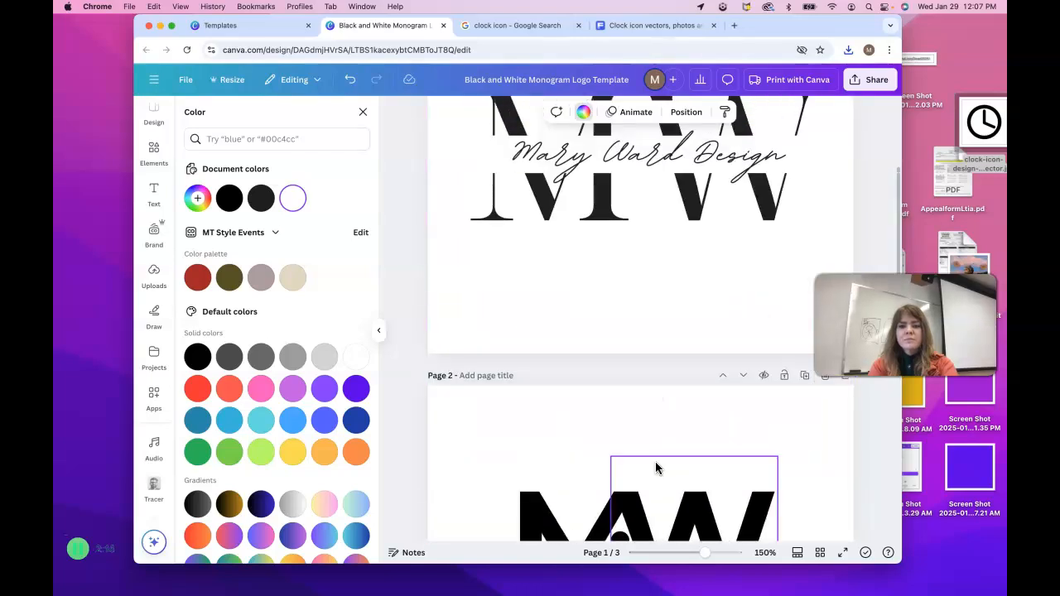
left_click(648, 528)
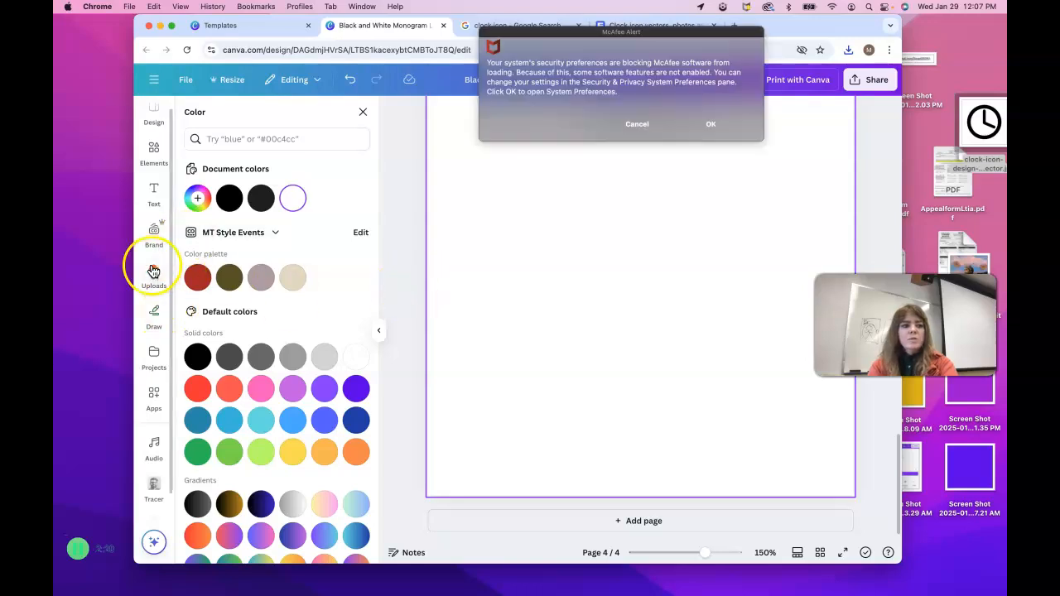
Dismiss the McAfee alert, open the Tracer app and load the JPG from the thick-outline-clock-navy folder into it.
left_click(638, 123)
left_click(152, 401)
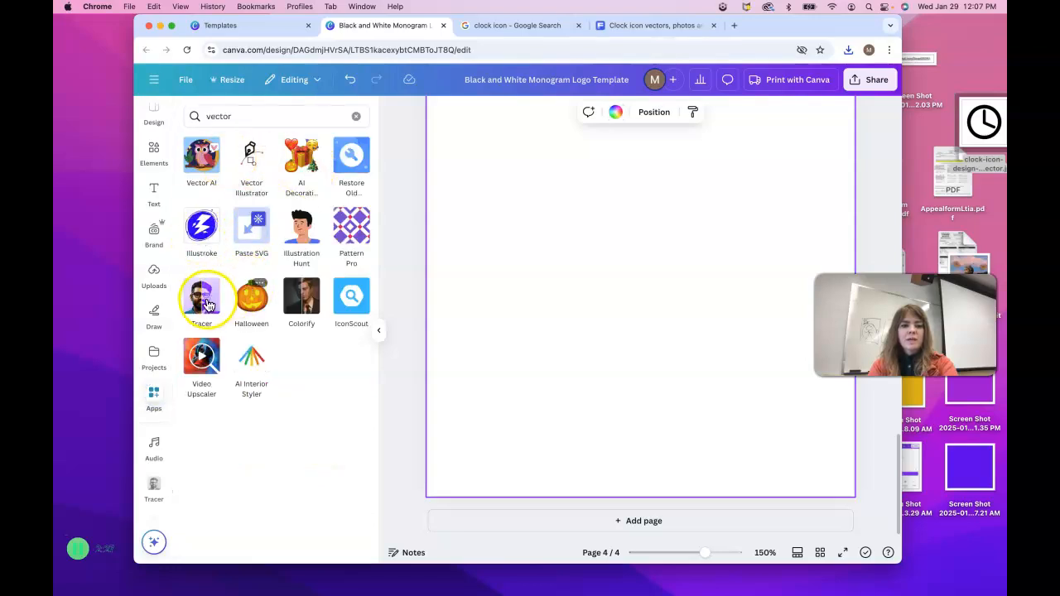
left_click(151, 490)
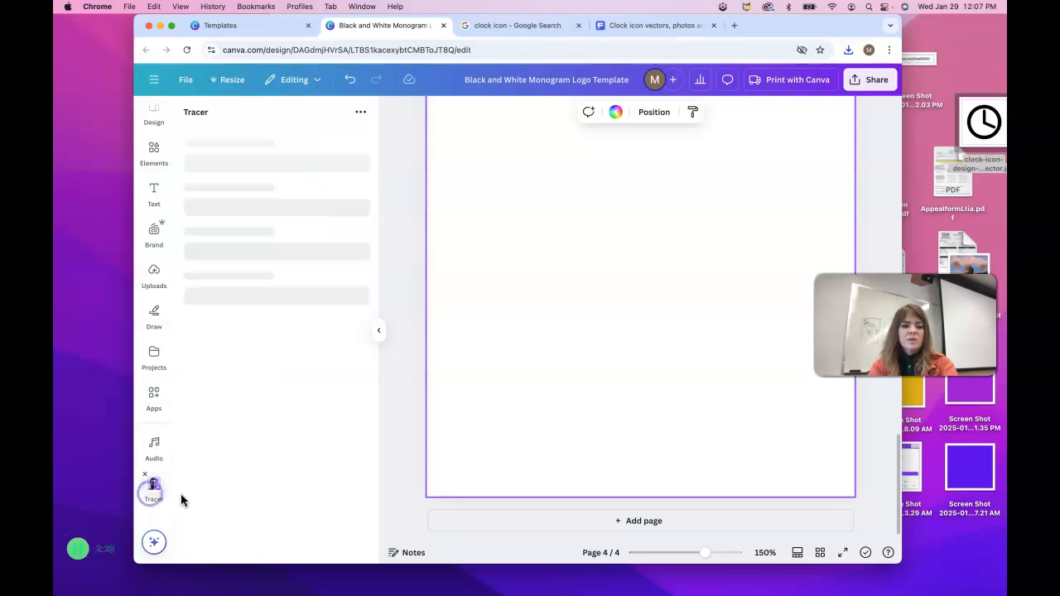
left_click(294, 183)
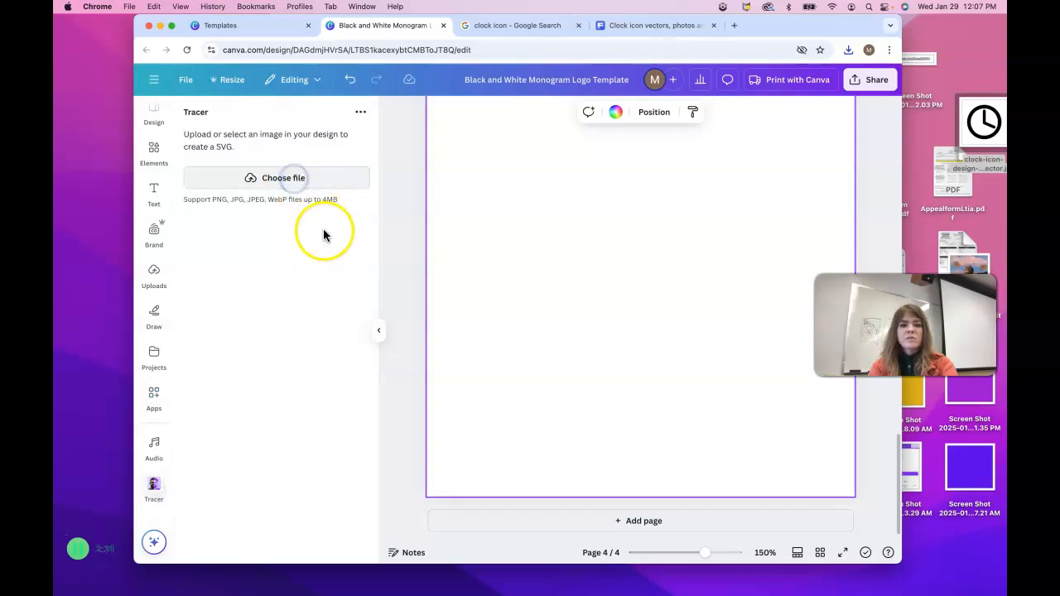
double_click(254, 141)
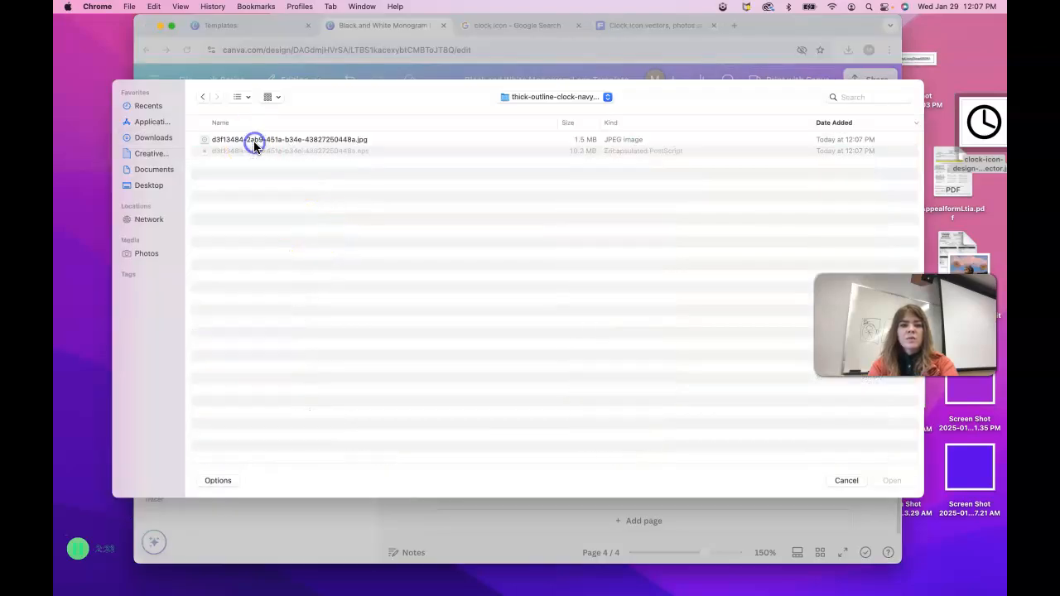
left_click(280, 141)
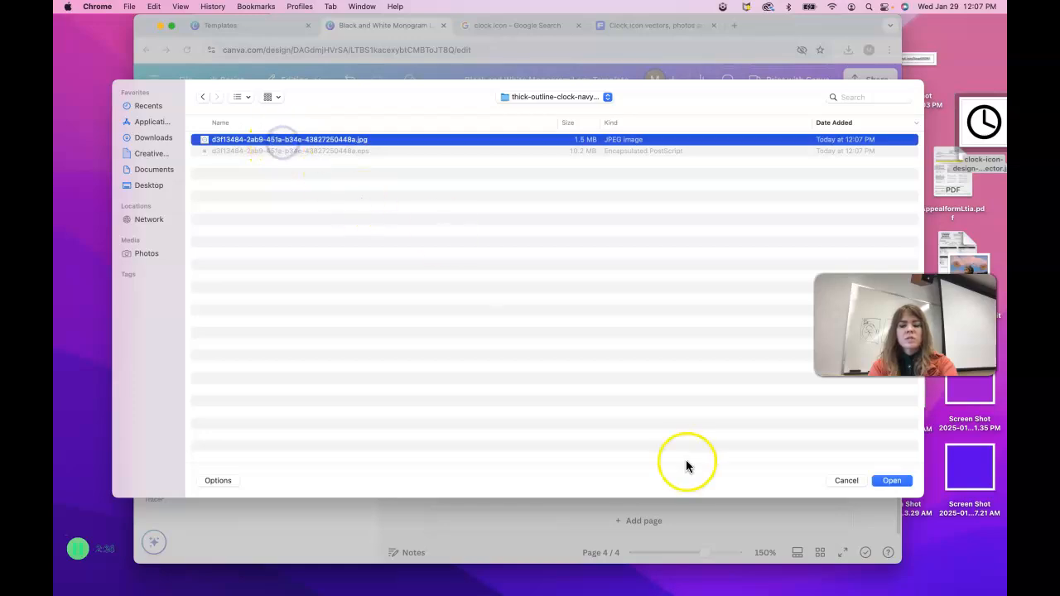
left_click(890, 480)
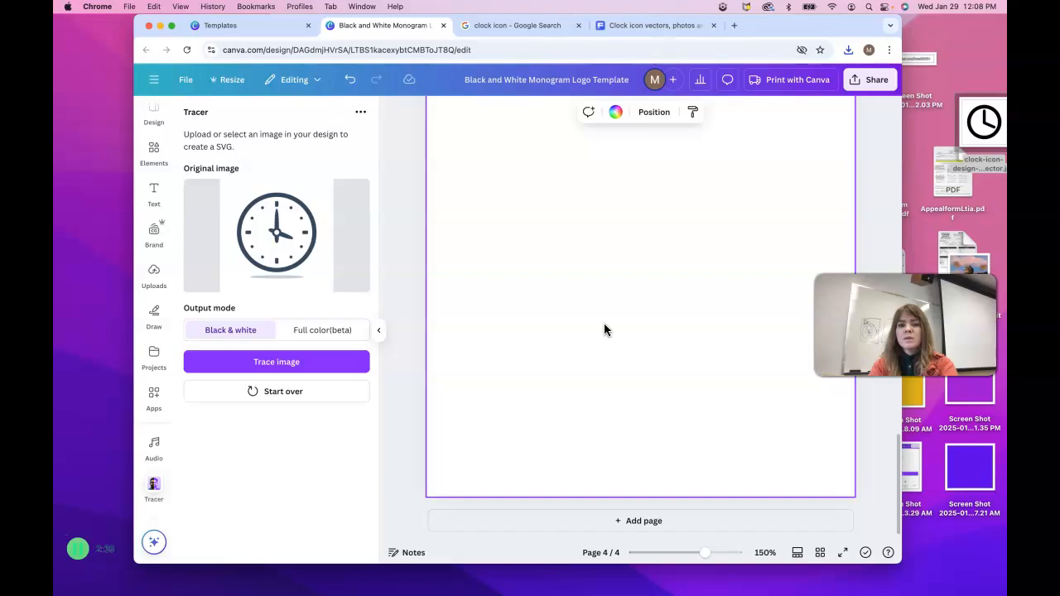
Compare the loaded navy clock with the Google image results, and trace it in Black & white mode.
left_click(524, 25)
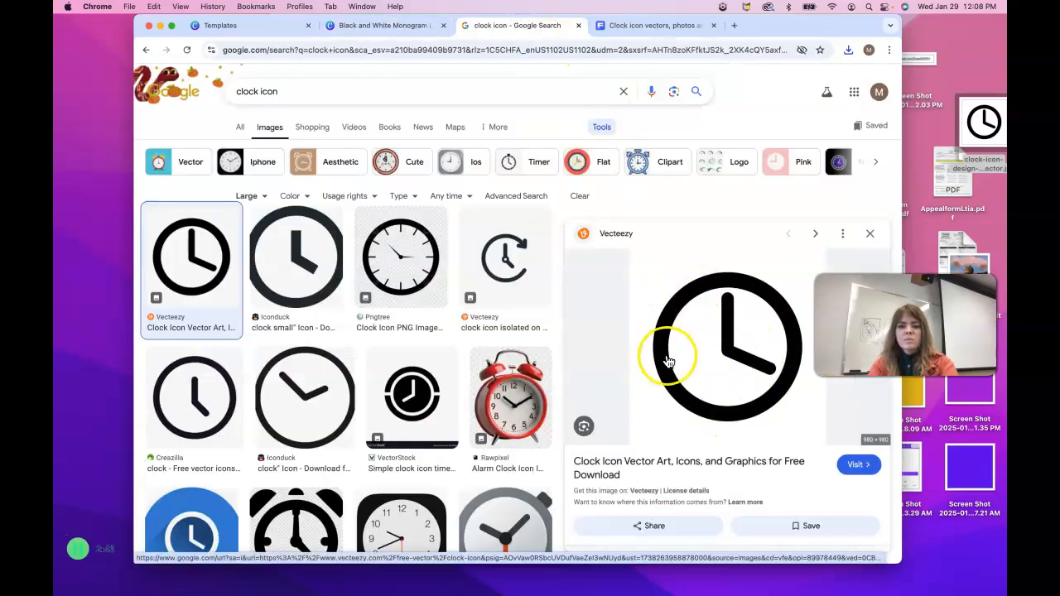
left_click(410, 26)
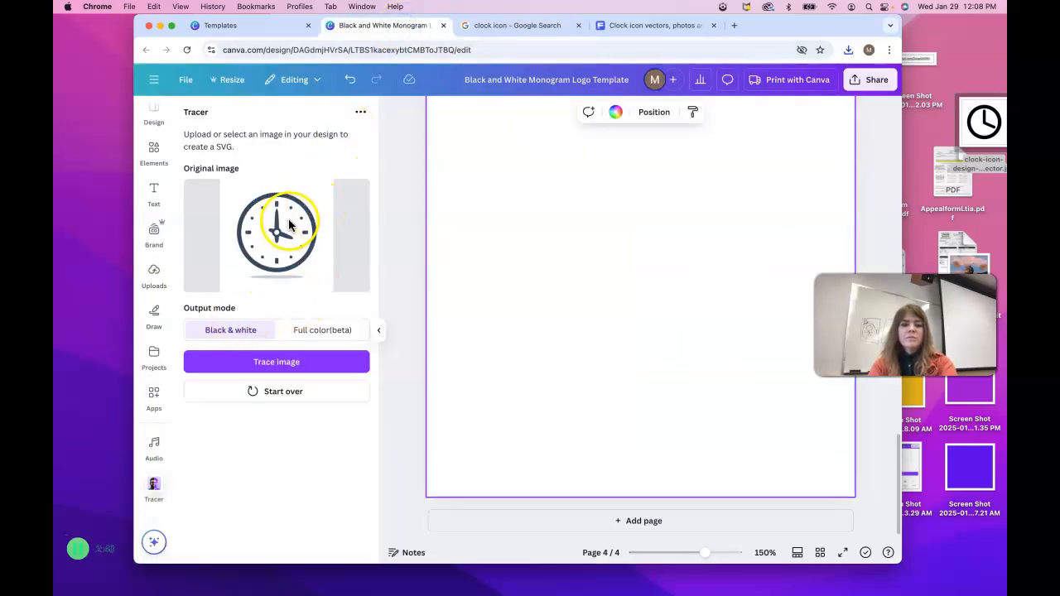
left_click(540, 27)
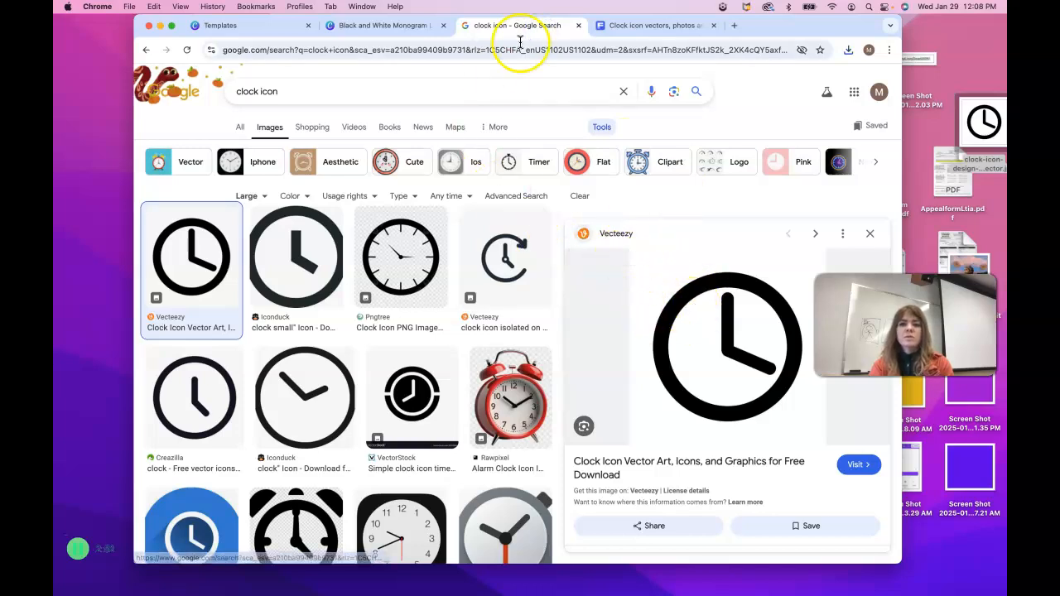
left_click(389, 25)
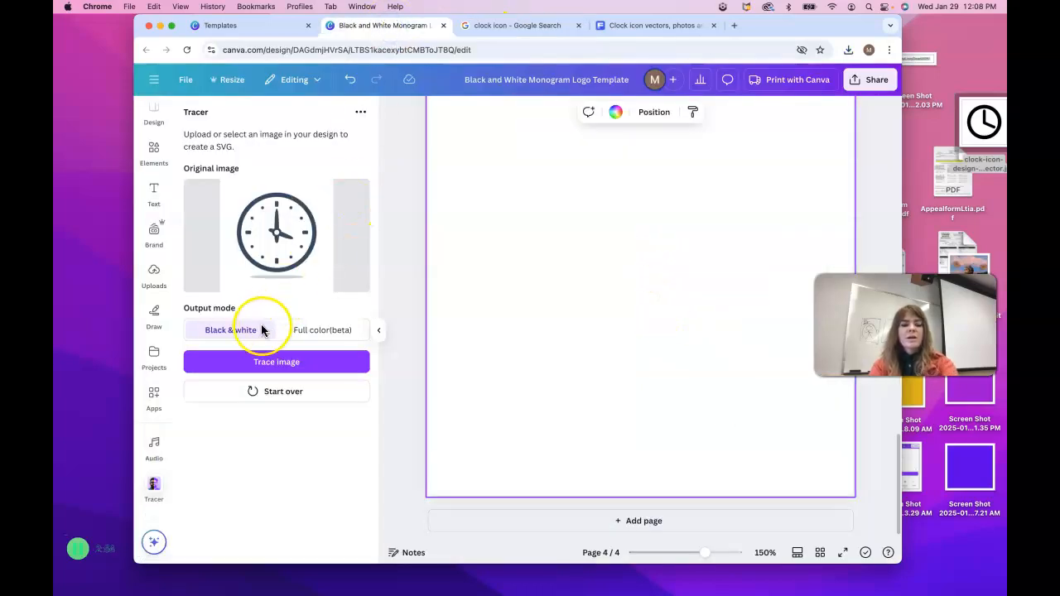
left_click(271, 367)
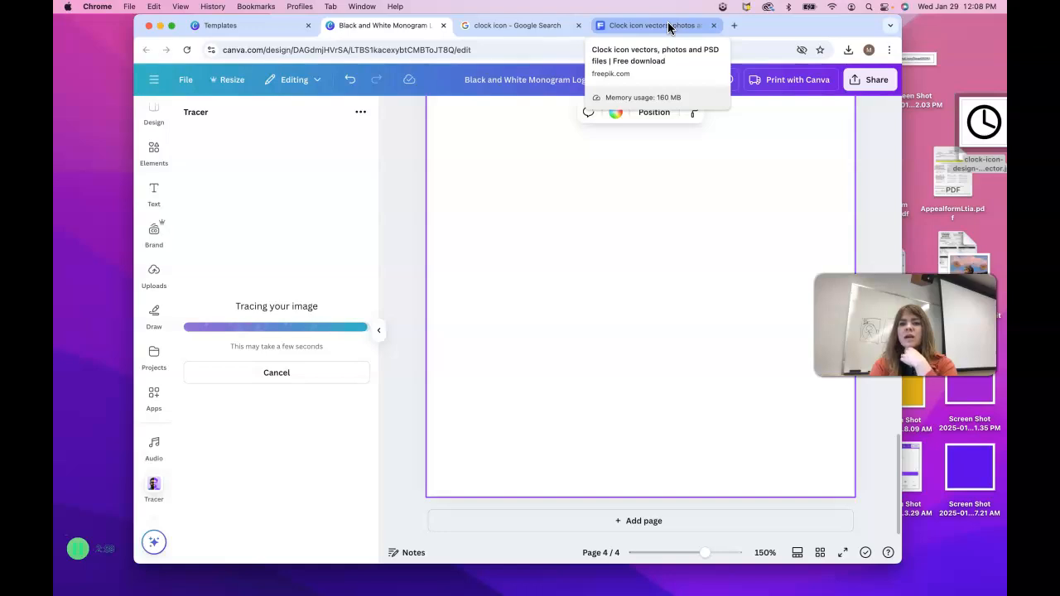
Check the Vecteezy clock in the Google results, add Tracer's black clock without hour marks to page 4, and move it slightly up.
left_click(539, 27)
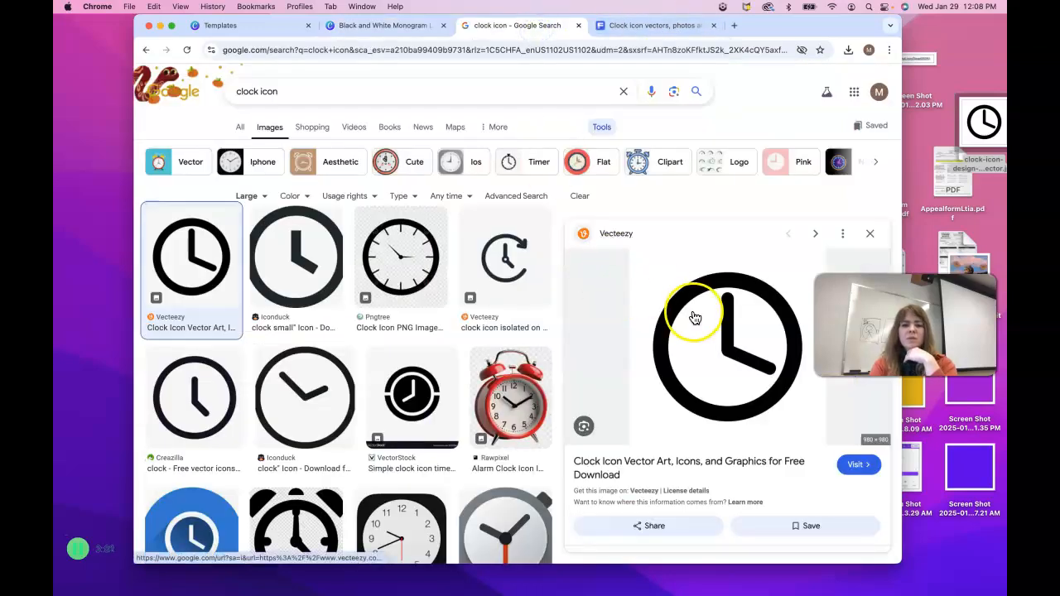
left_click(386, 26)
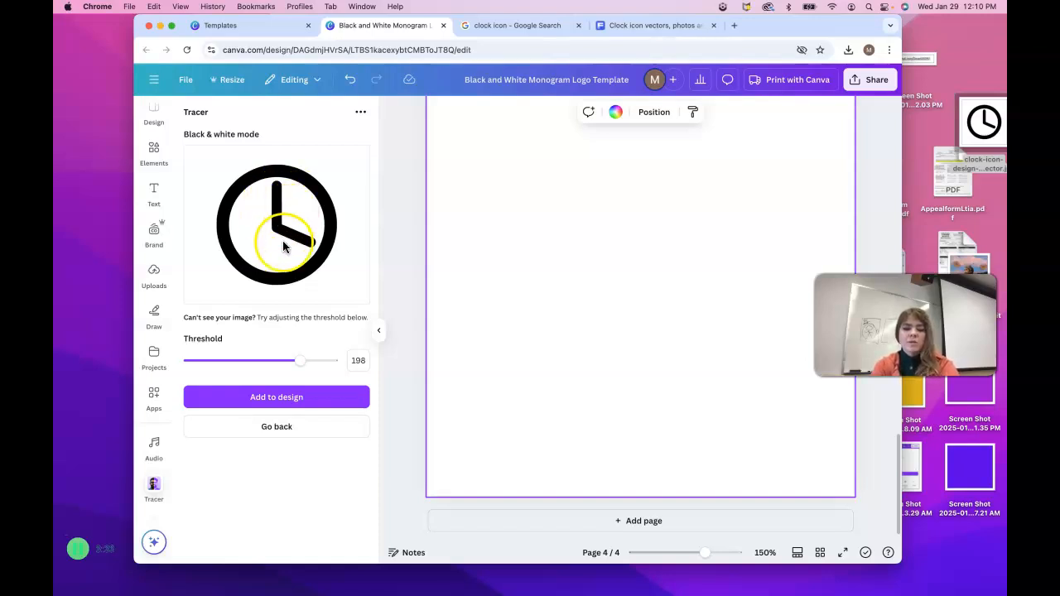
left_click(272, 397)
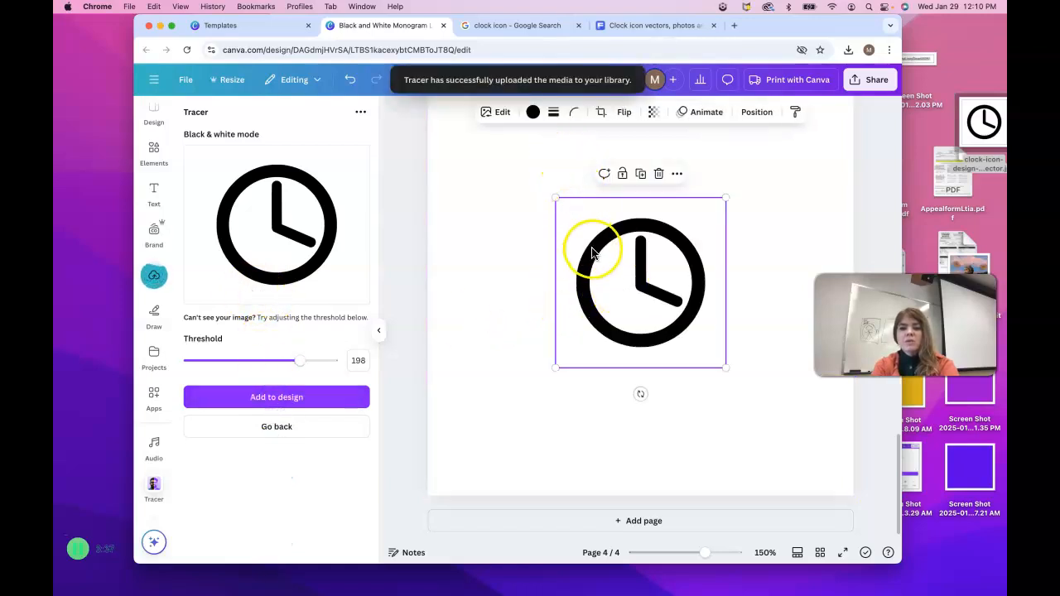
left_click_drag(593, 239, 588, 226)
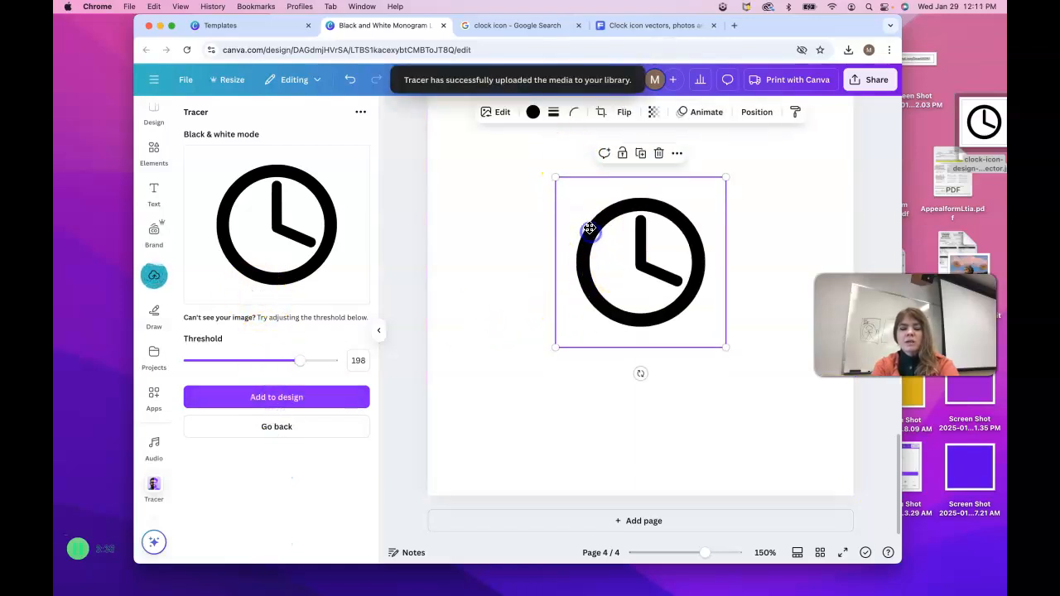
Recolor the traced clock on page 4 with the deep violet default solid color, after trying white.
left_click(533, 113)
left_click(296, 200)
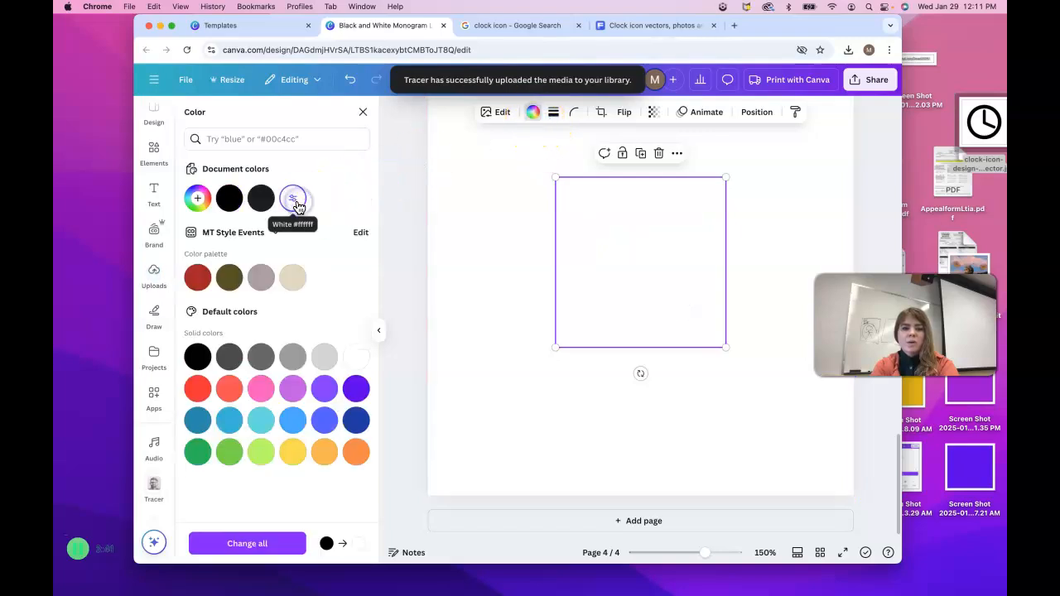
left_click(356, 391)
left_click(556, 412)
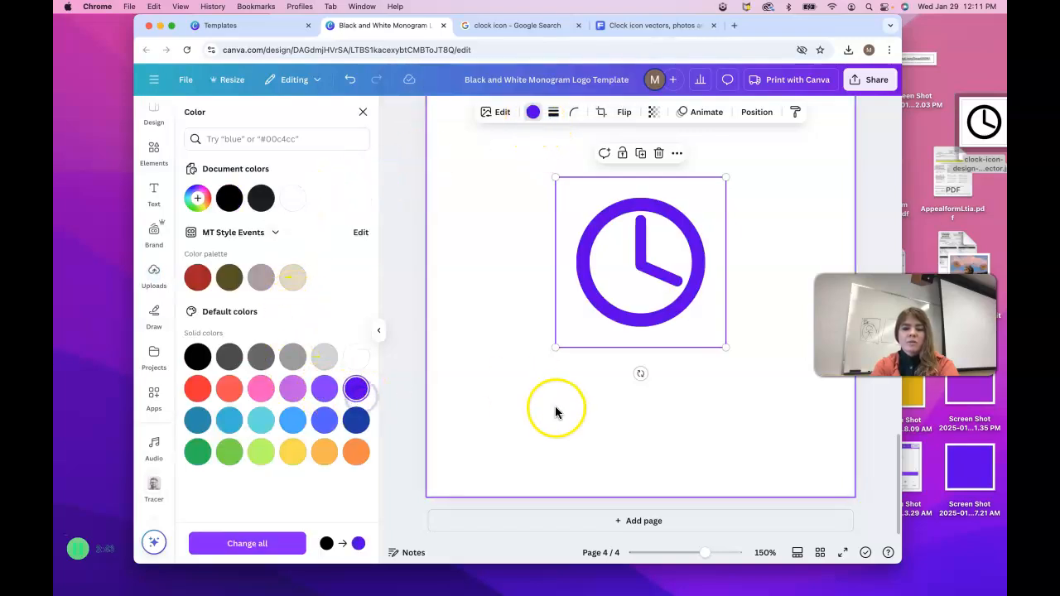
Enlarge the violet clock and position it in the upper part of page 4.
left_click_drag(610, 293, 594, 270)
left_click(548, 396)
left_click(606, 320)
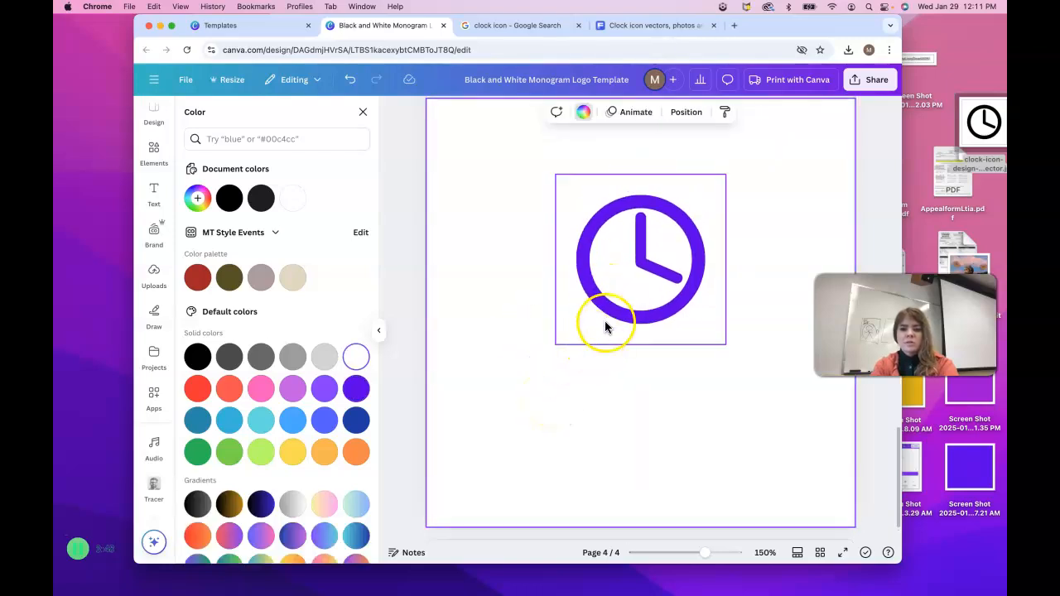
left_click_drag(556, 343, 484, 417)
left_click_drag(563, 359, 615, 318)
Compare the clock with the monogram logo on page 1, and center the clock horizontally on page 4.
scroll(608, 349, "up", 15)
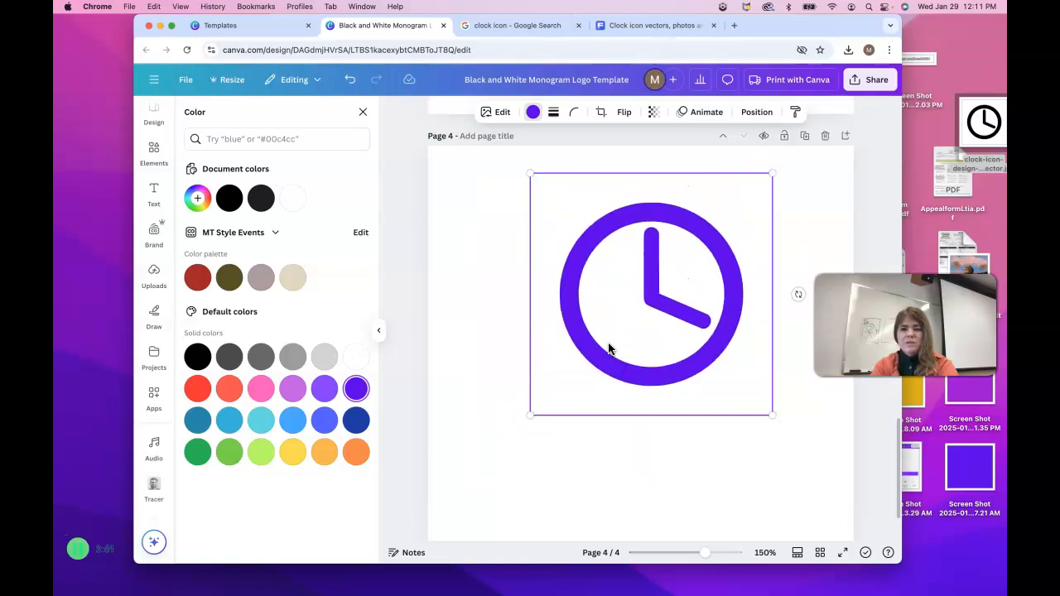
scroll(621, 407, "up", 10)
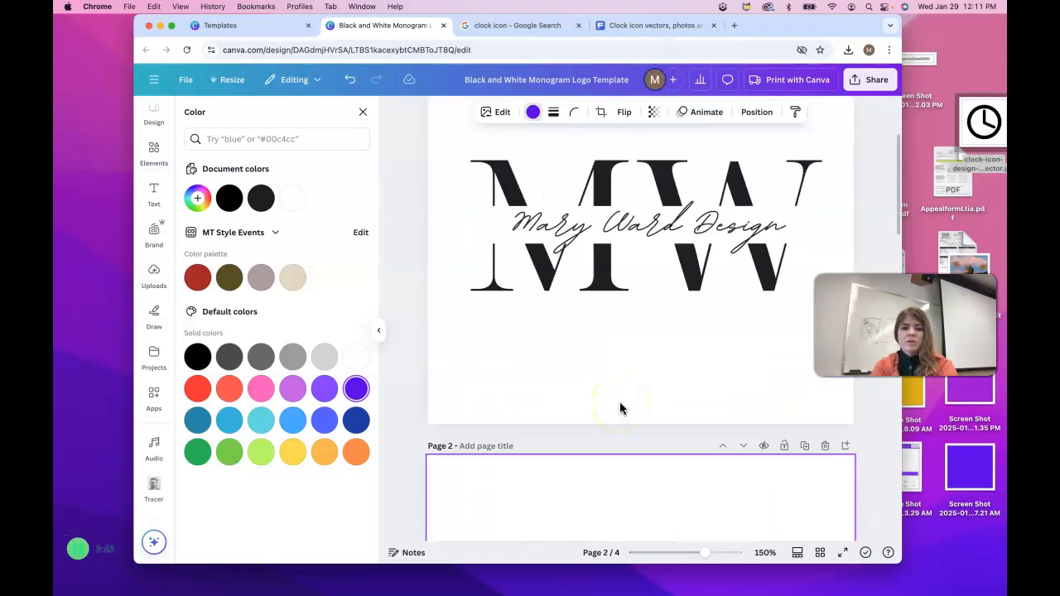
scroll(619, 407, "down", 8)
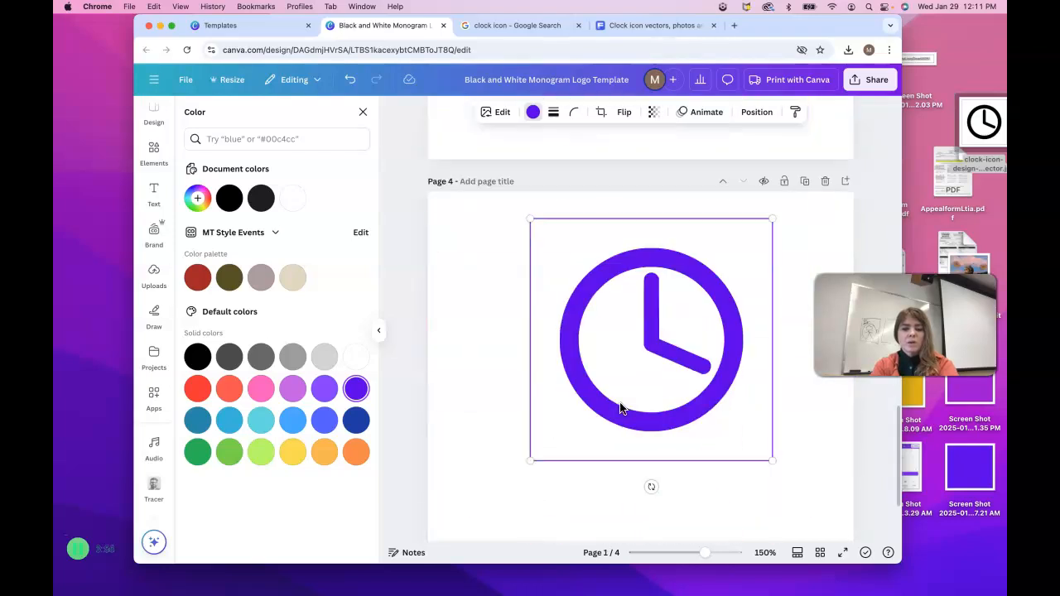
left_click(632, 324)
left_click_drag(630, 308, 624, 312)
left_click(566, 429)
Revisit the Freepik and Google clock results, return to the logo design and move the clock slightly higher on page 4.
left_click(648, 28)
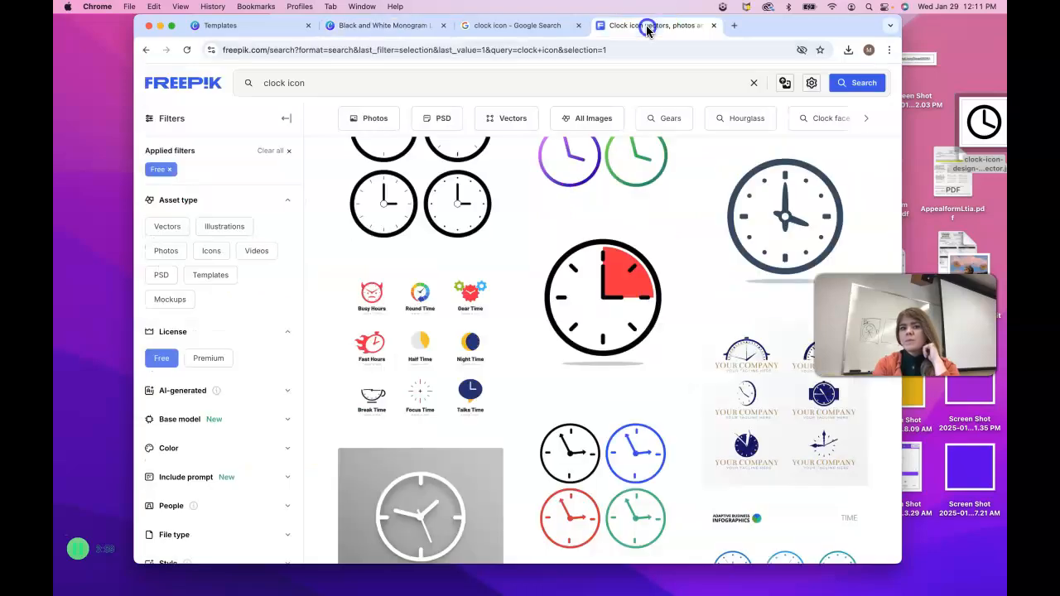
left_click(538, 28)
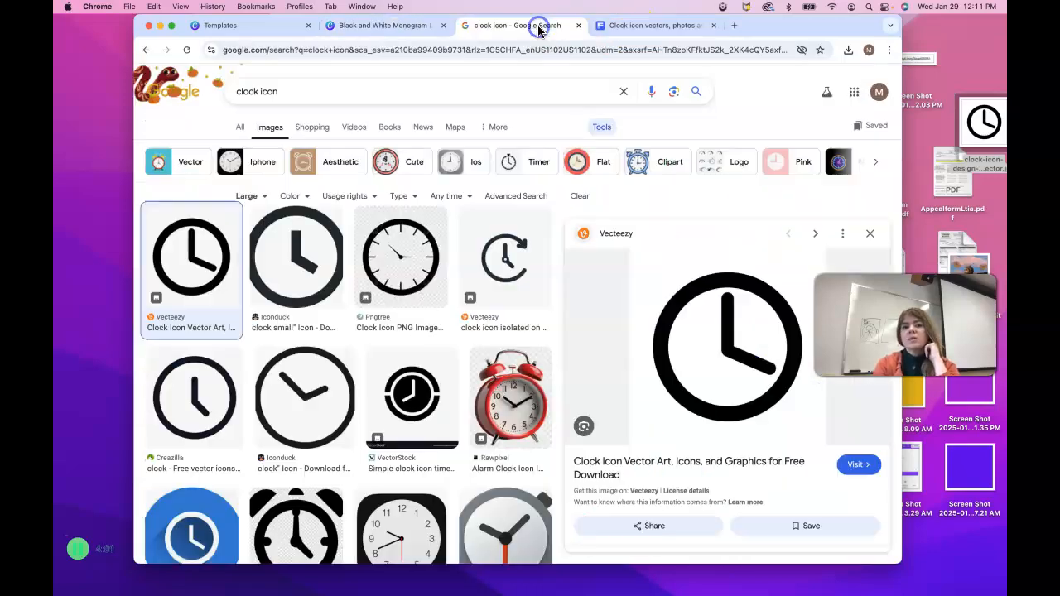
left_click(432, 27)
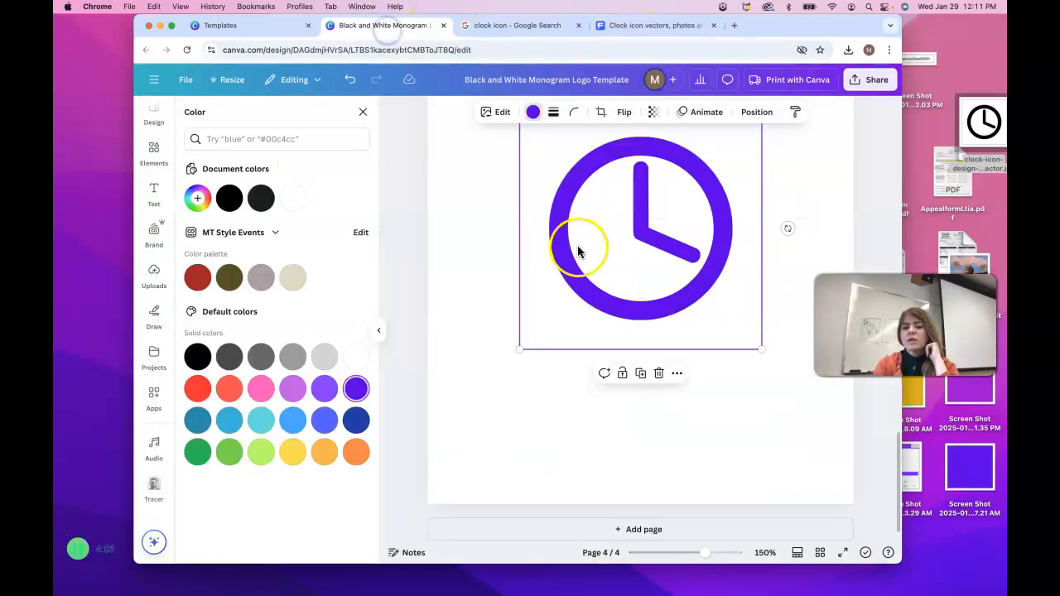
left_click(551, 448)
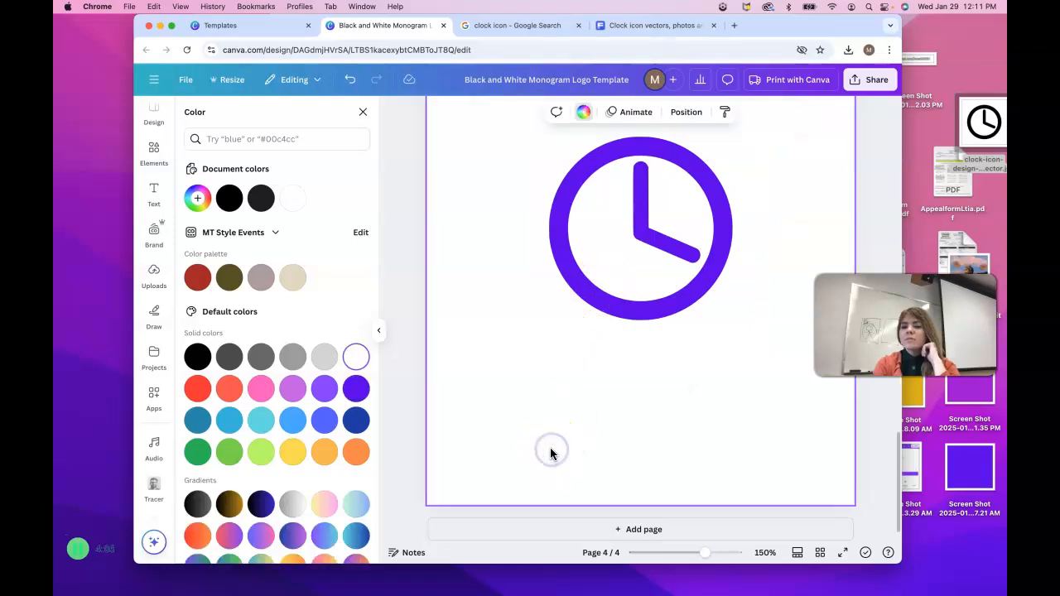
left_click_drag(608, 350, 606, 336)
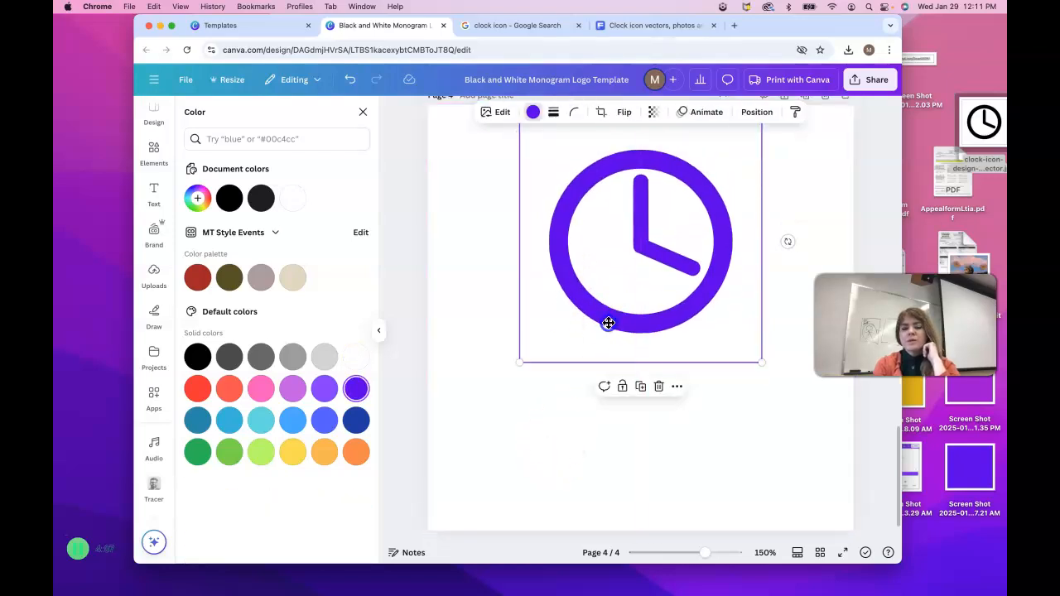
left_click(550, 429)
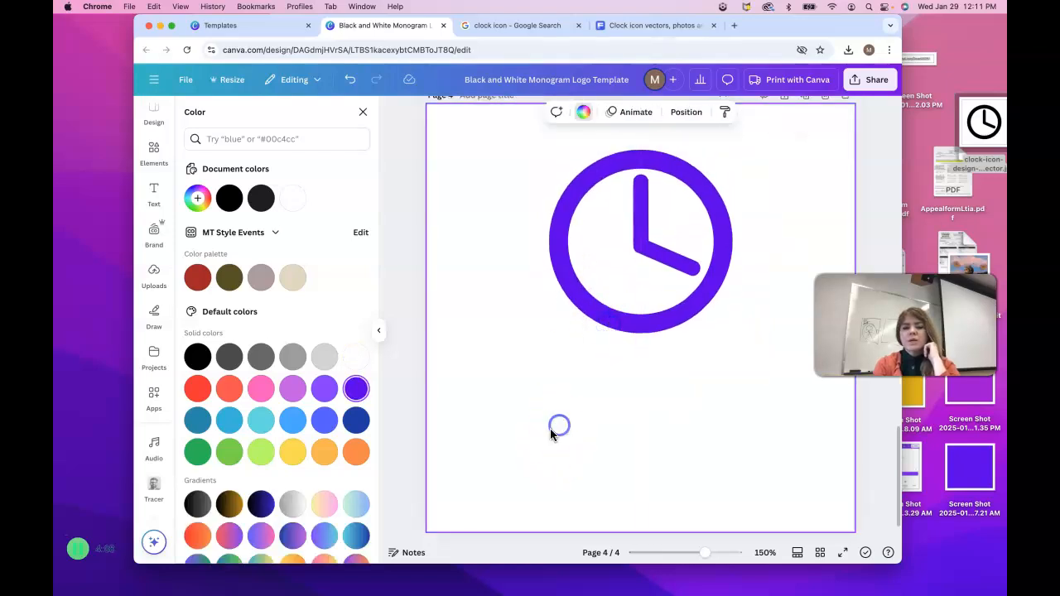
Add a subheading text box to page 4 reading "Time Travel" and "Real Estate" on two lines.
left_click(145, 159)
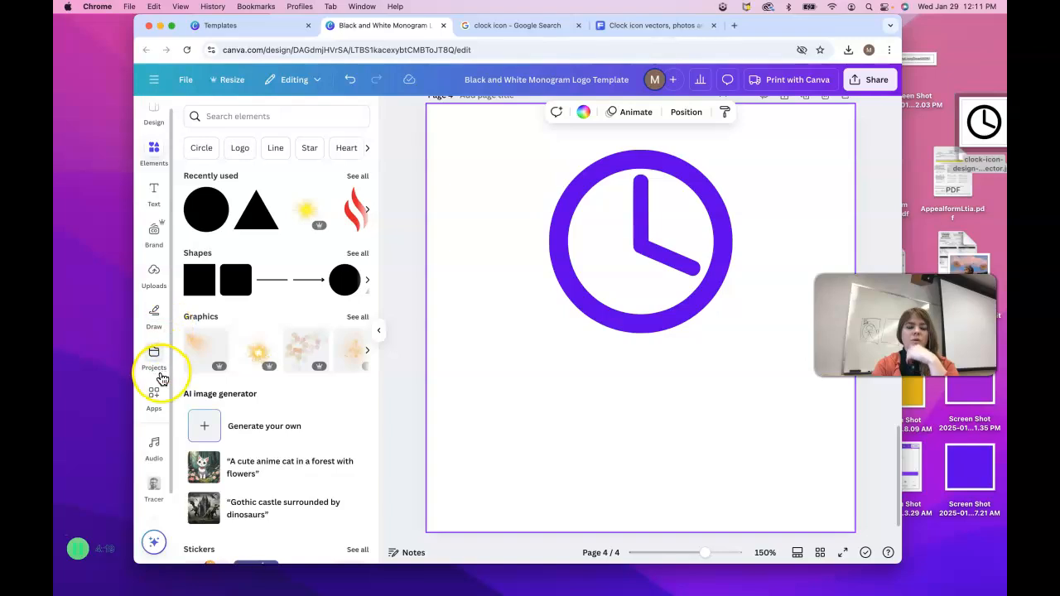
left_click(154, 195)
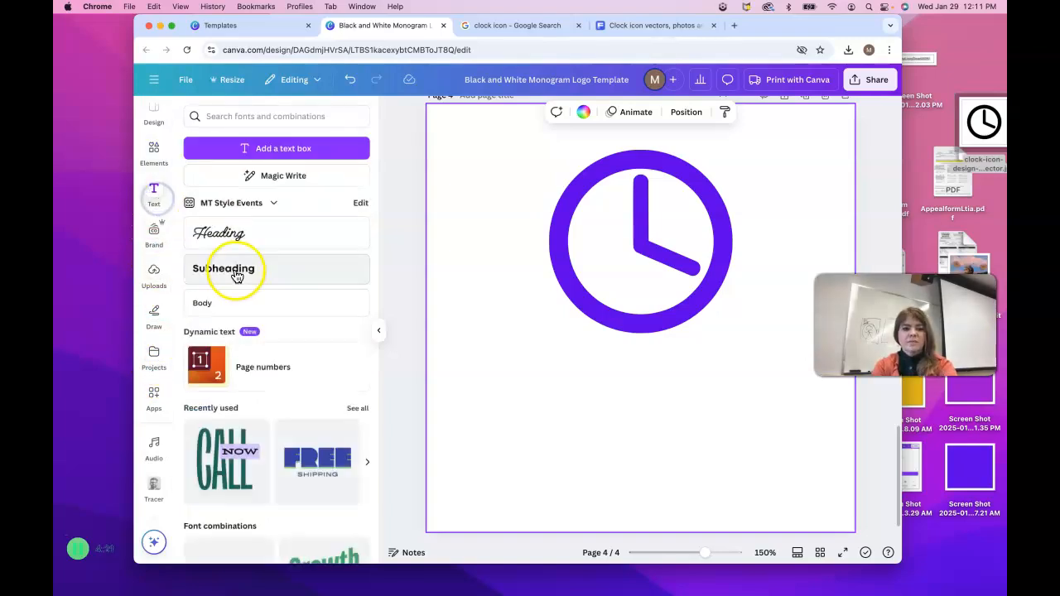
left_click(237, 267)
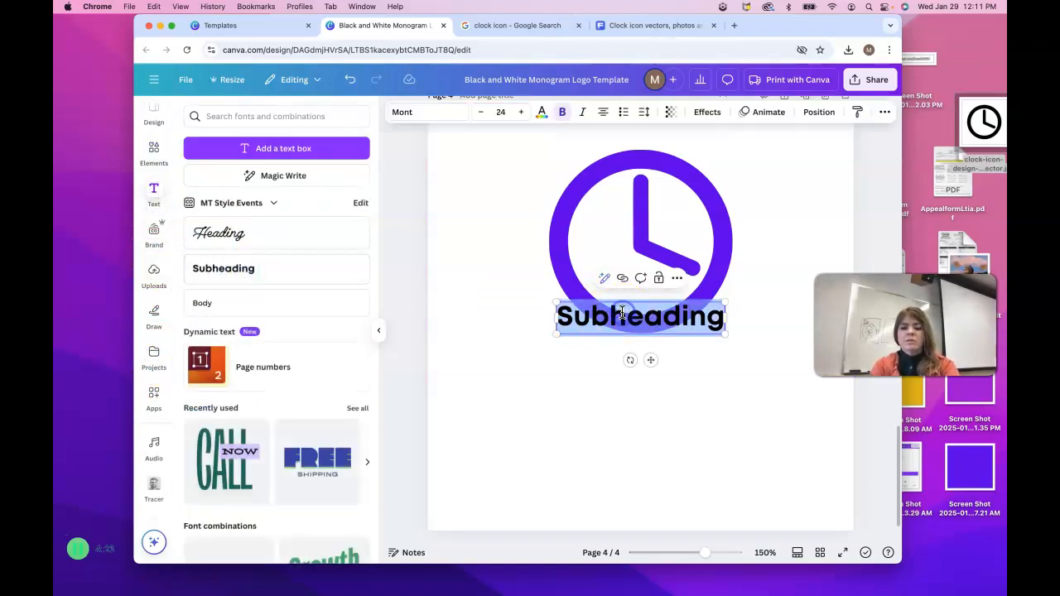
type("Time Travel")
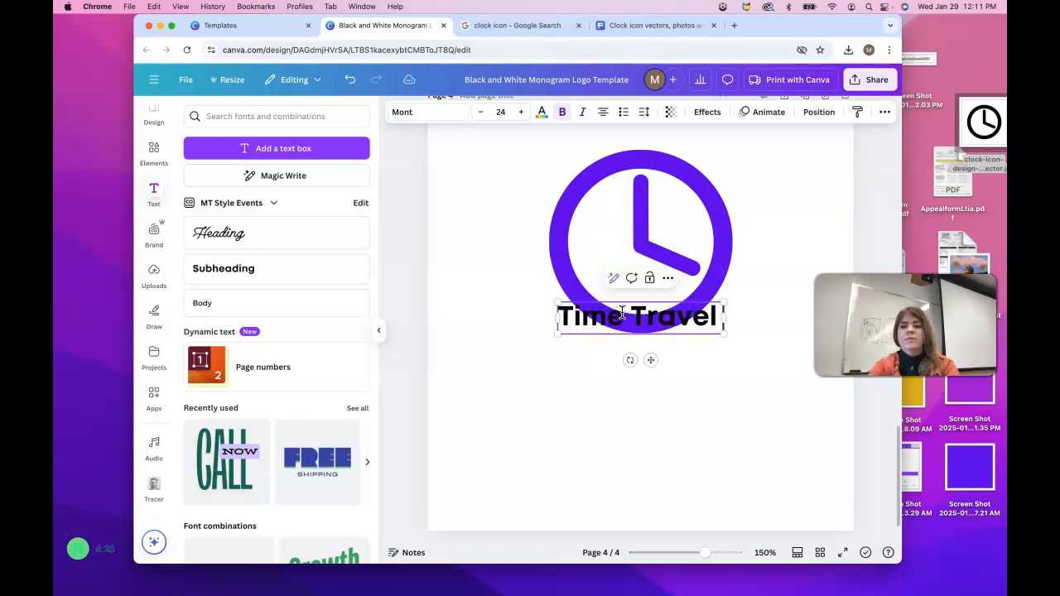
key("Return")
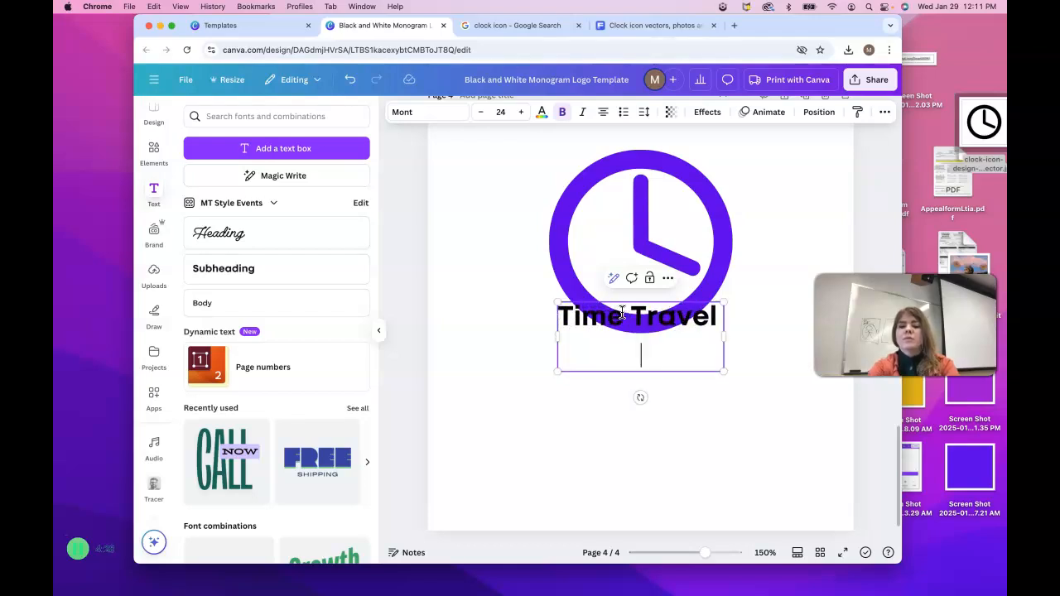
type("Real Estate")
left_click(580, 428)
Enlarge the two-line text to about size 40.5 and center it below the clock.
left_click(575, 370)
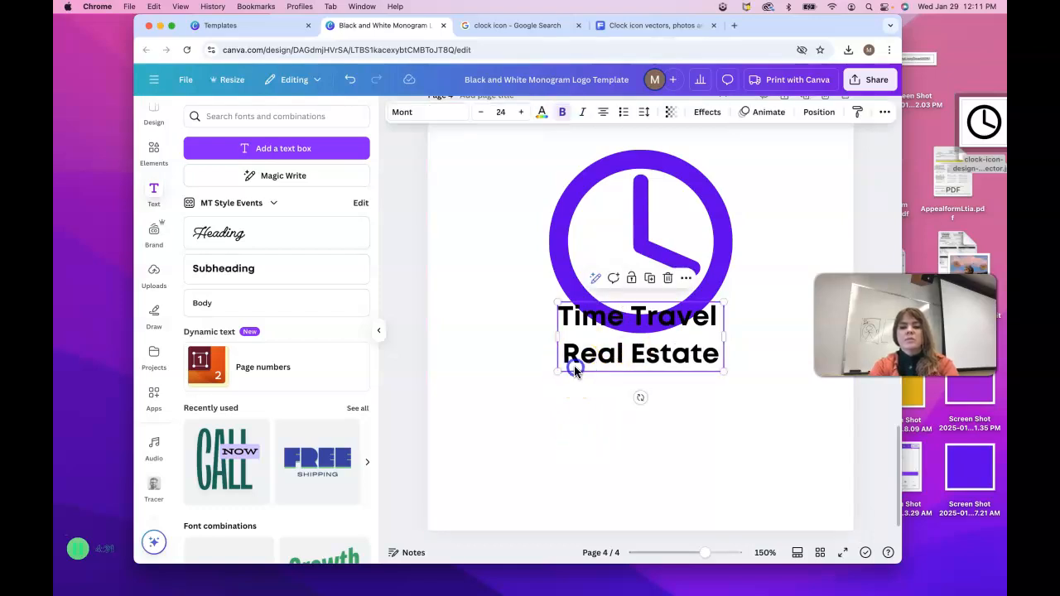
left_click_drag(559, 372, 466, 473)
left_click_drag(530, 412, 583, 446)
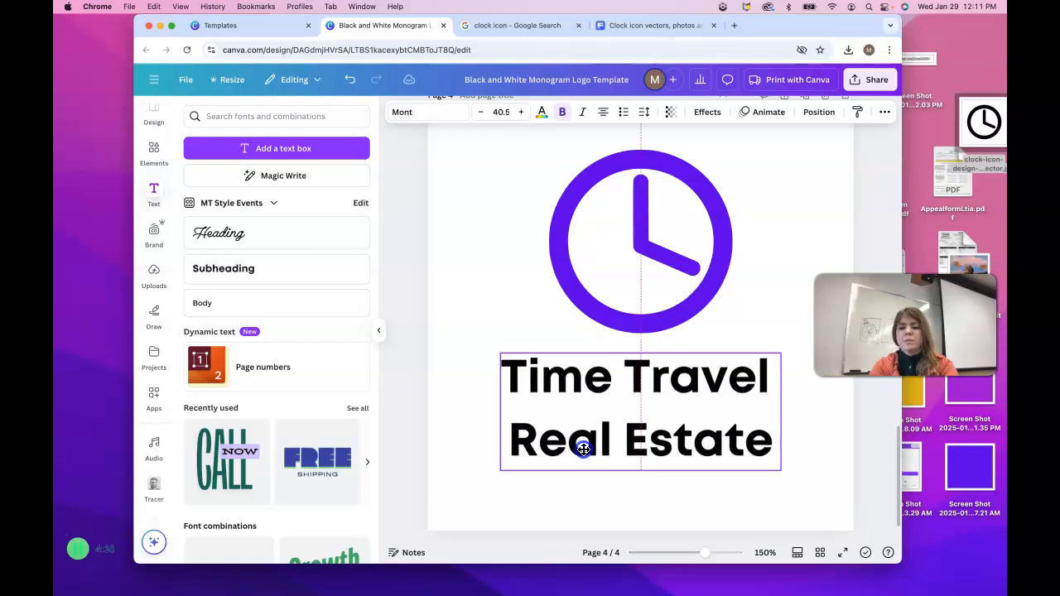
Set the font of the "Time Travel" line on page 4 to Bernoru SemiCondensed.
triple_click(606, 381)
left_click(454, 117)
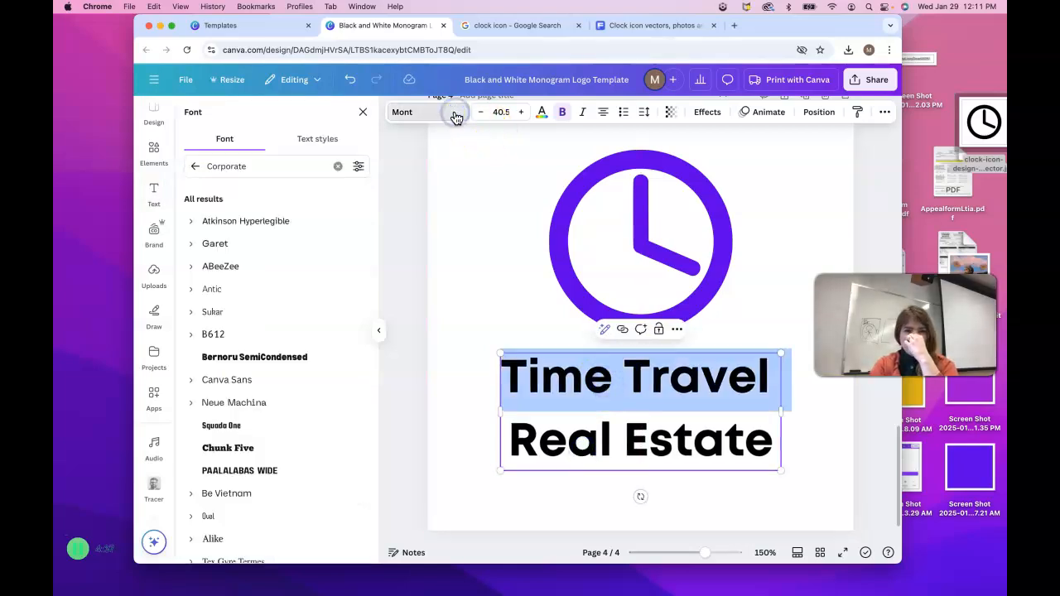
left_click(279, 362)
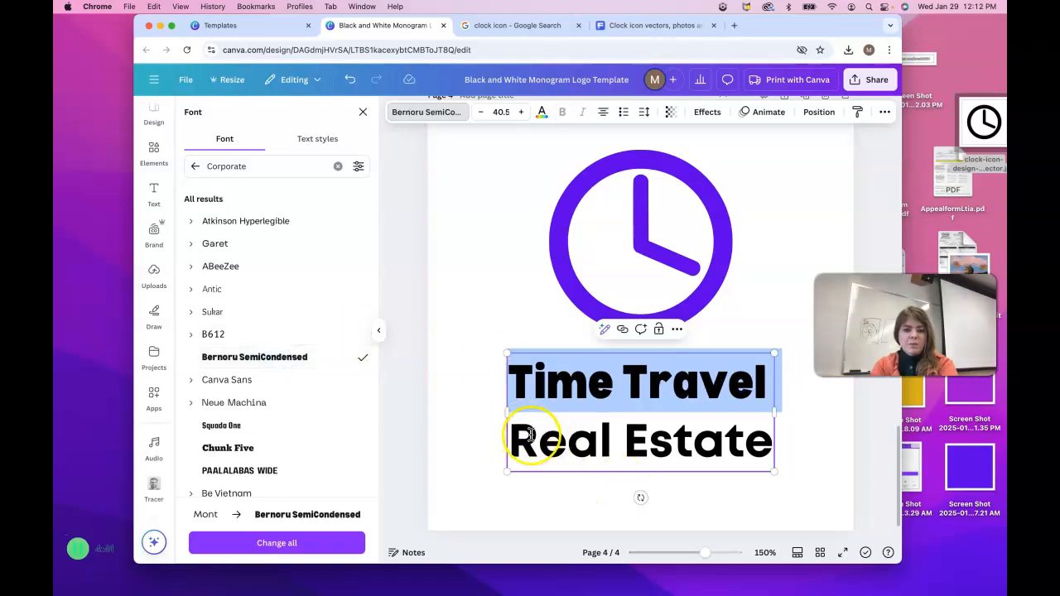
Try Oval, Neue Machina and Syntax on the "Real Estate" line, and settle on the Brendon font.
triple_click(561, 447)
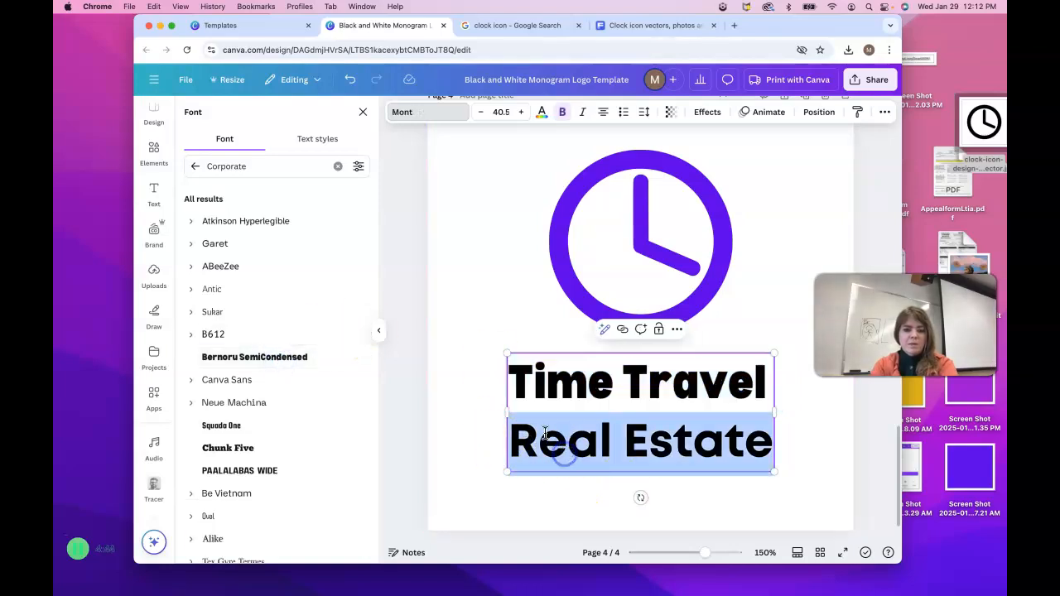
left_click(454, 115)
left_click(454, 114)
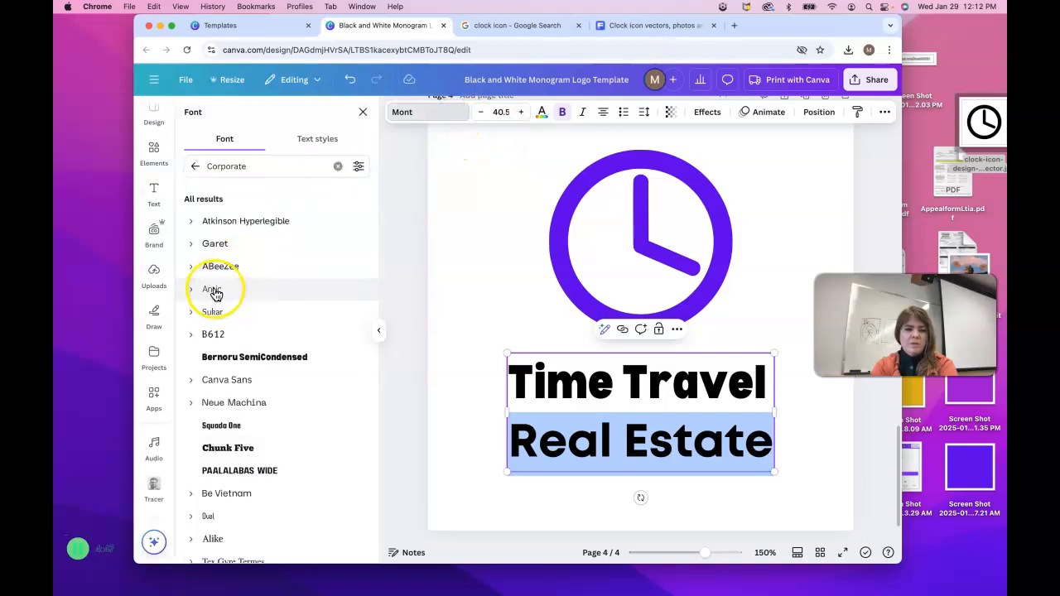
scroll(247, 482, "down", 1)
left_click(241, 461)
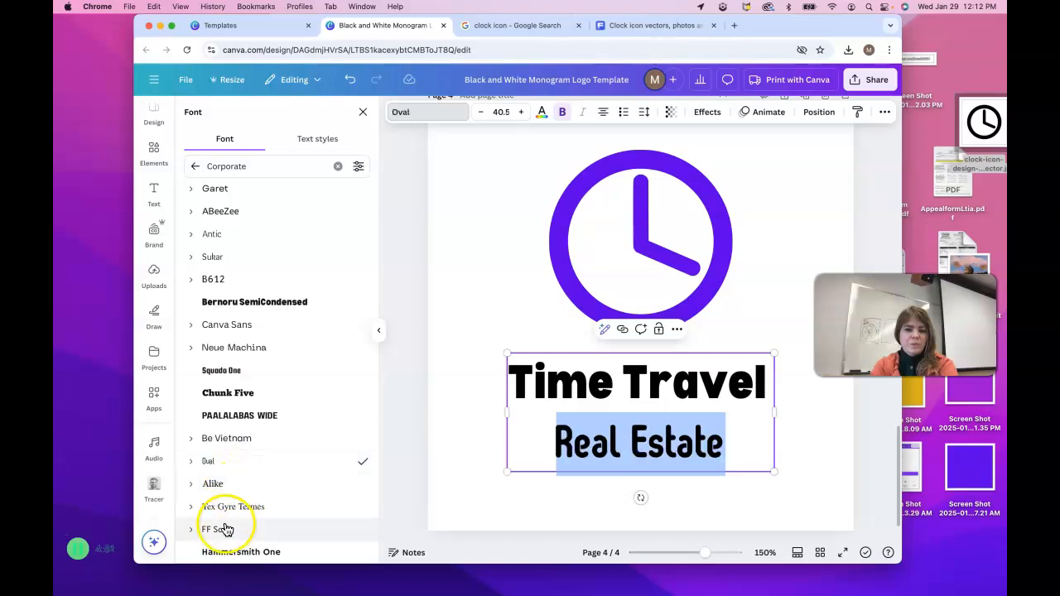
scroll(267, 426, "down", 1)
left_click(260, 324)
scroll(249, 421, "down", 3)
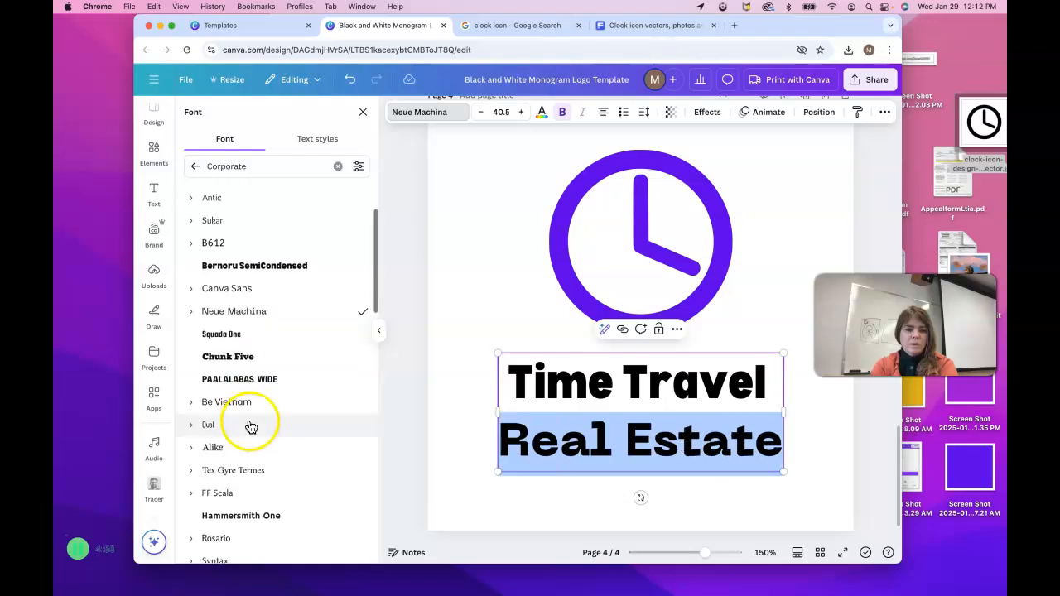
left_click(220, 396)
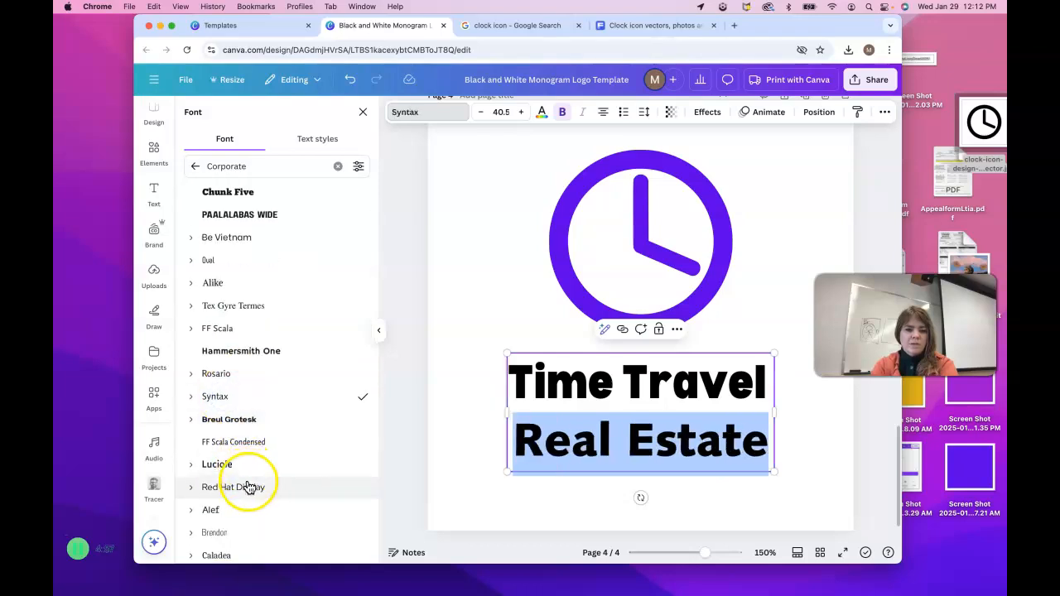
scroll(246, 486, "down", 3)
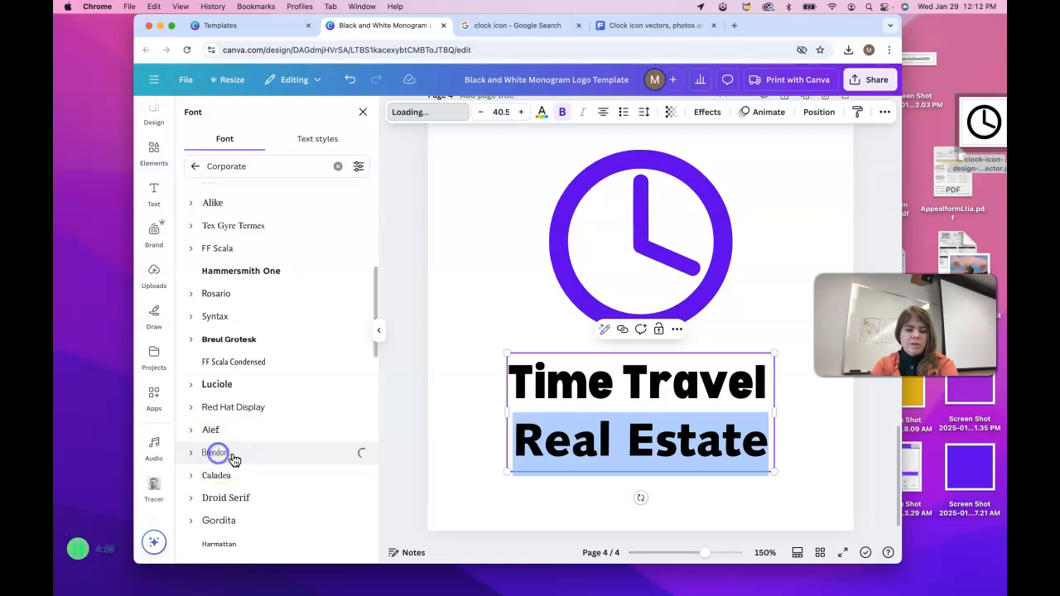
triple_click(598, 380)
type("TI")
key("BackSpace")
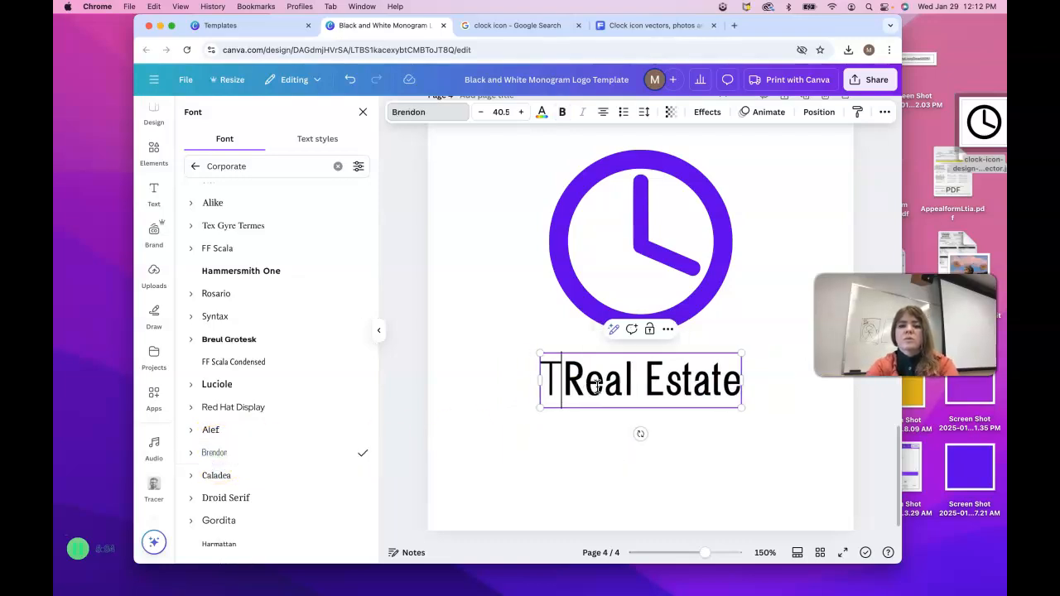
key("cmd+z")
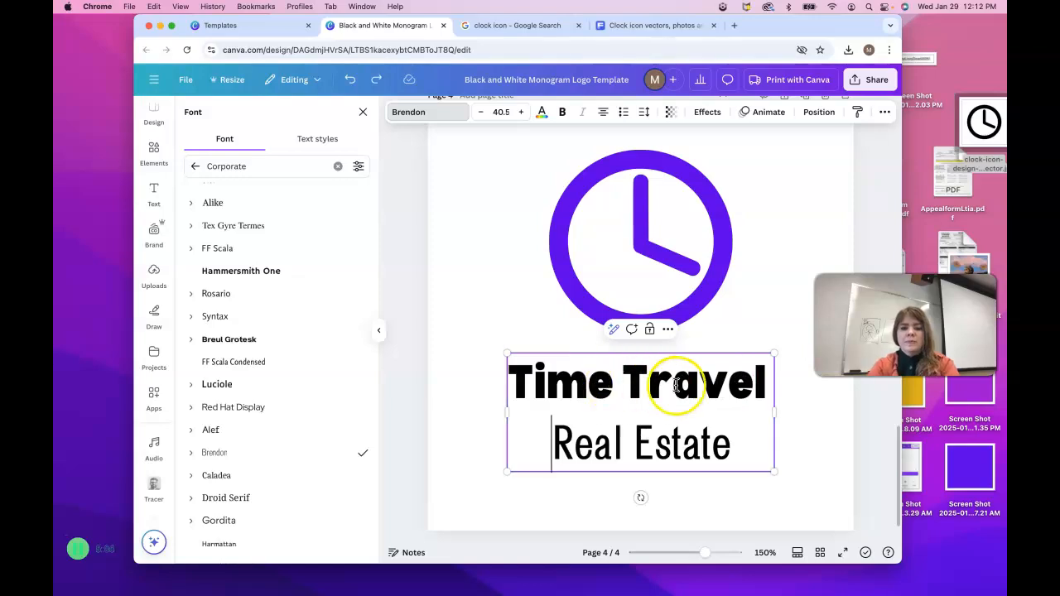
Rewrite the first text line in capitals as "TIME TRAVEL", keeping its Bernoru SemiCondensed font.
left_click_drag(760, 379, 506, 379)
type("T")
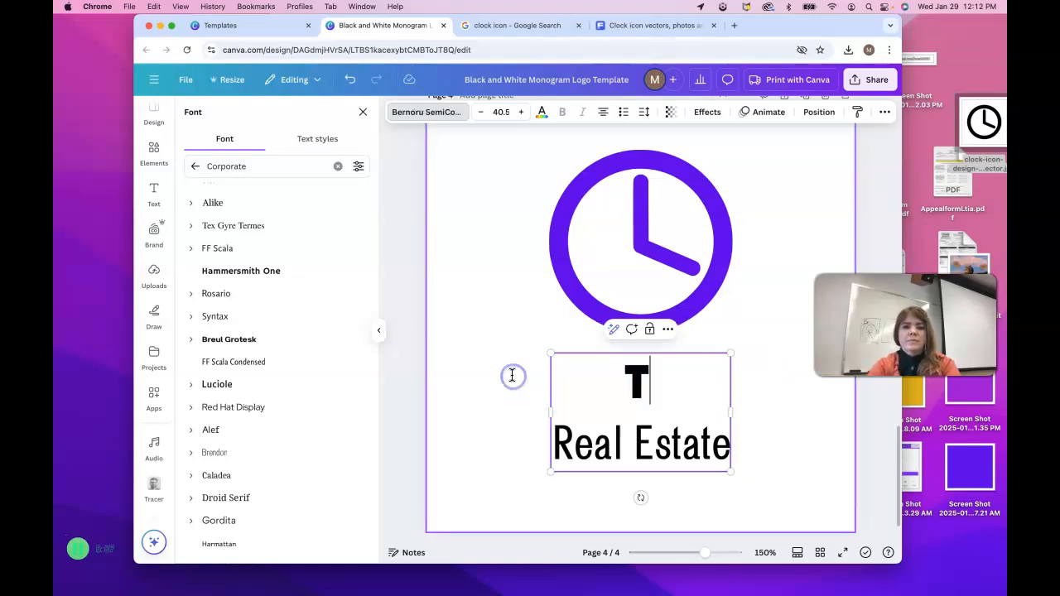
type("IME TRVEL")
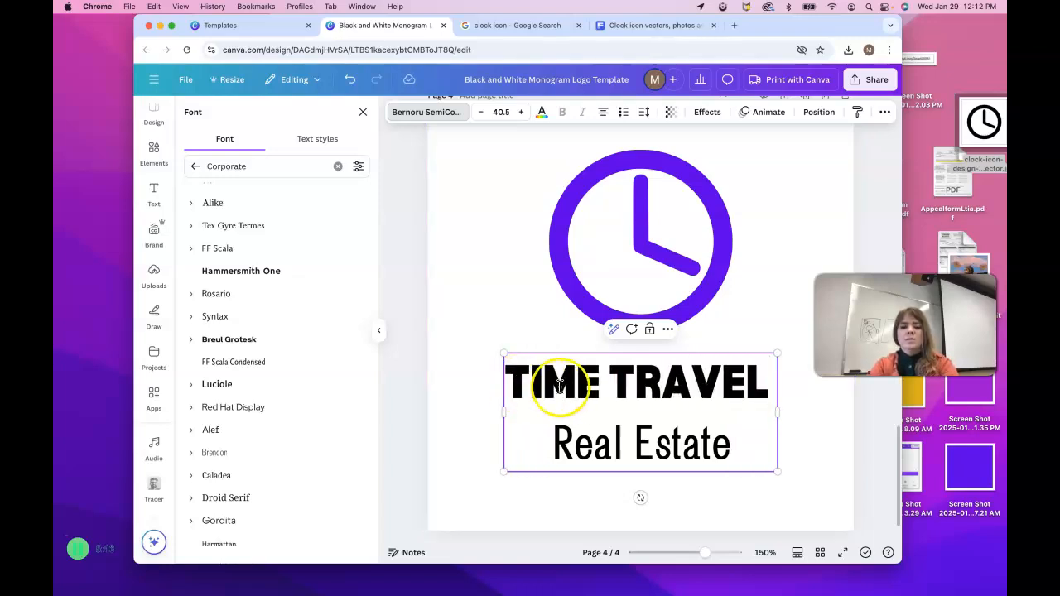
Check which fonts the "TIME TRAVEL" and "Real Estate" lines use.
triple_click(559, 387)
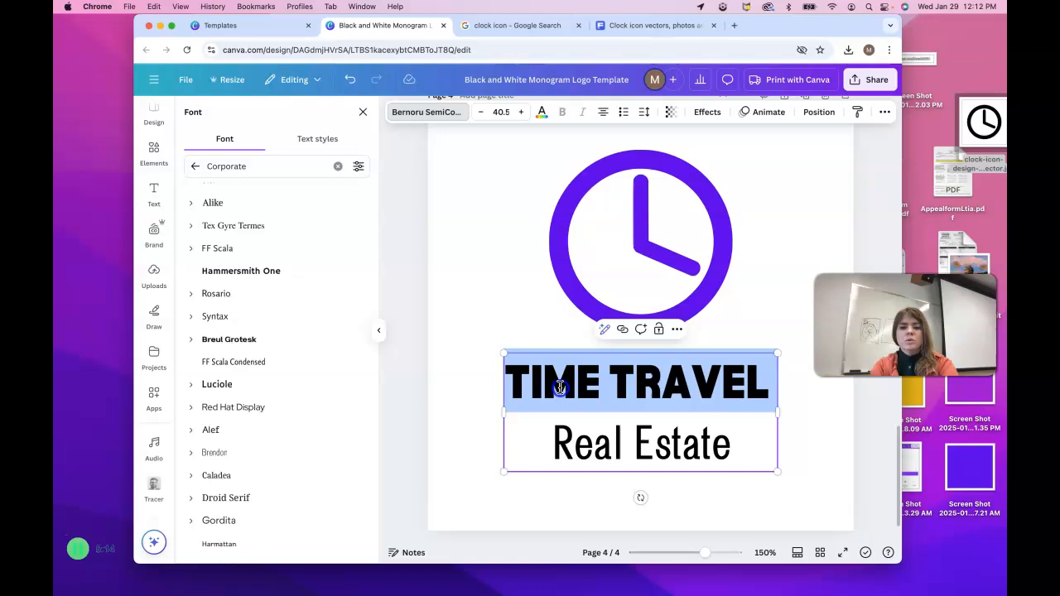
left_click(443, 119)
left_click(443, 119)
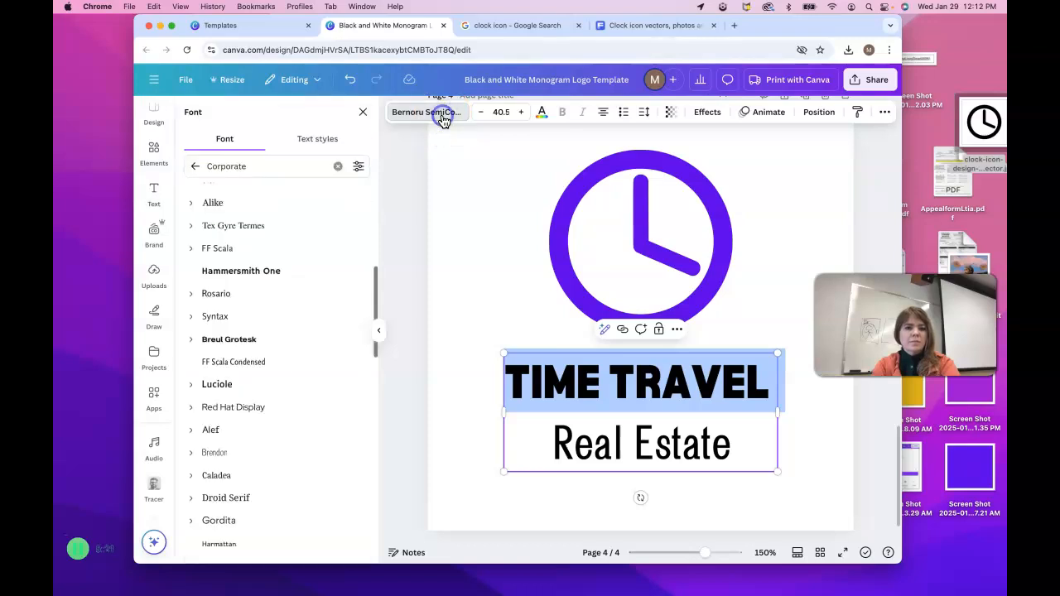
scroll(296, 260, "up", 5)
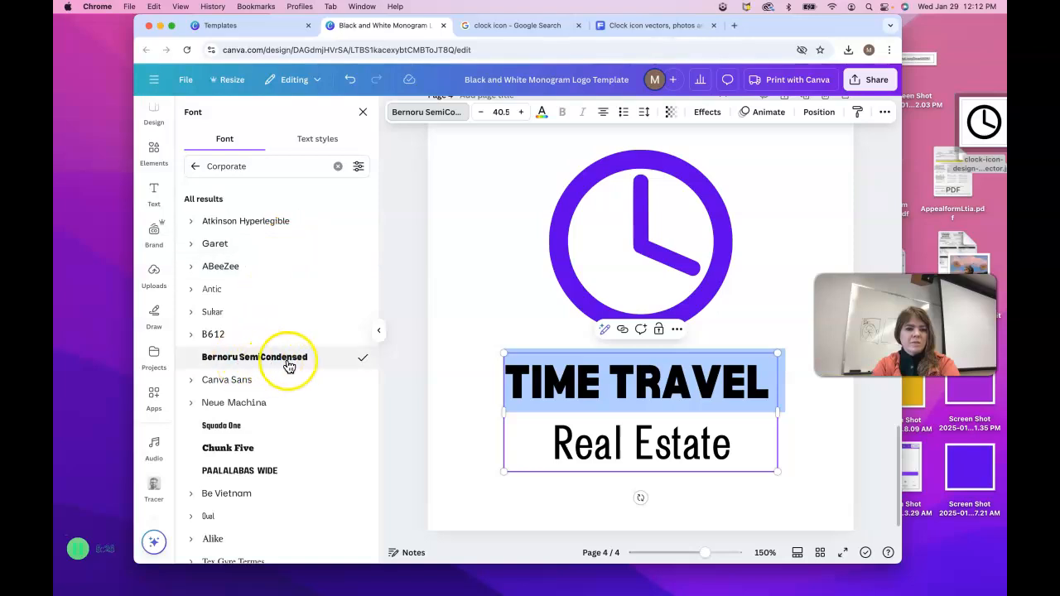
double_click(606, 444)
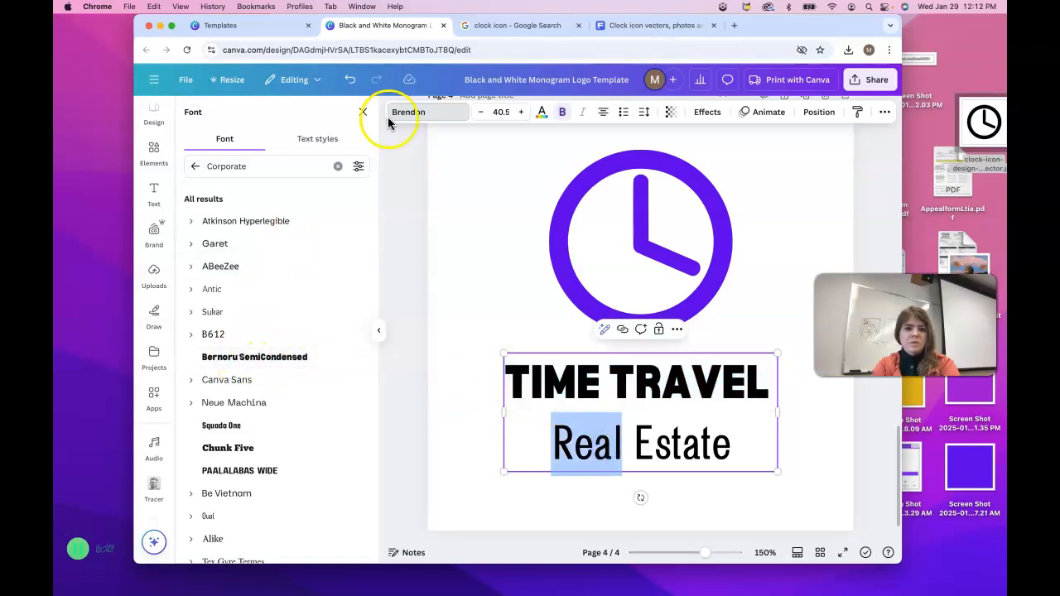
left_click(544, 303)
left_click(627, 440)
double_click(646, 447)
left_click_drag(646, 448, 503, 502)
Nudge the two-line text block slightly up and to the right, closer to the clock.
left_click(503, 502)
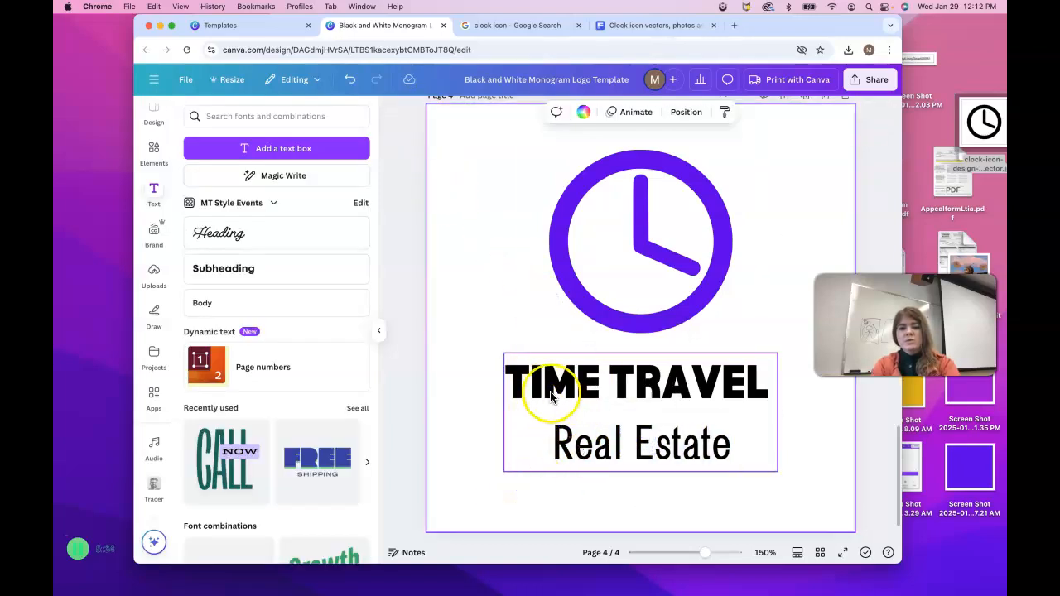
left_click_drag(580, 381, 588, 374)
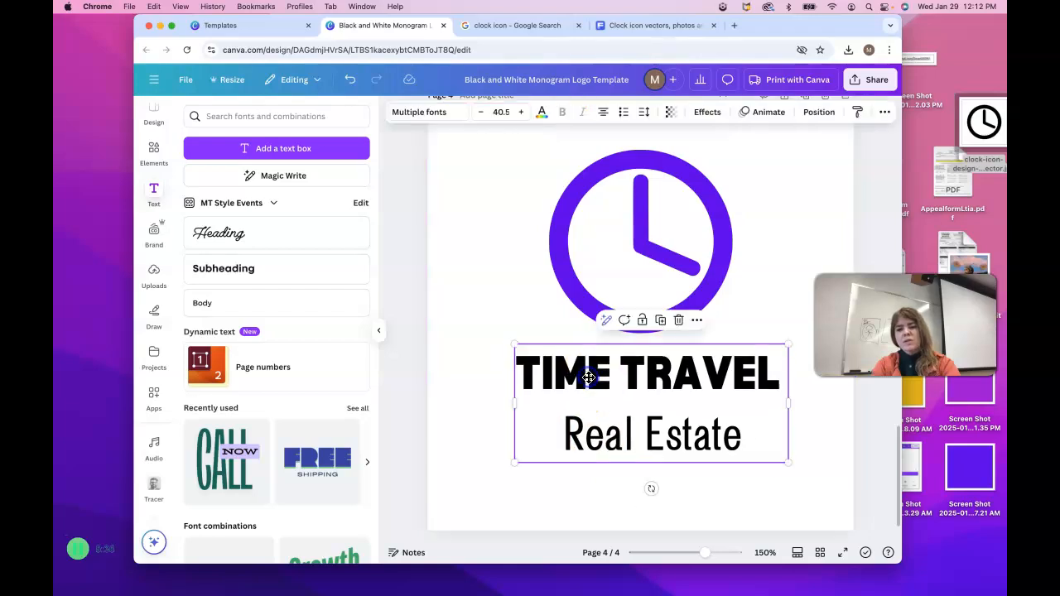
left_click(752, 506)
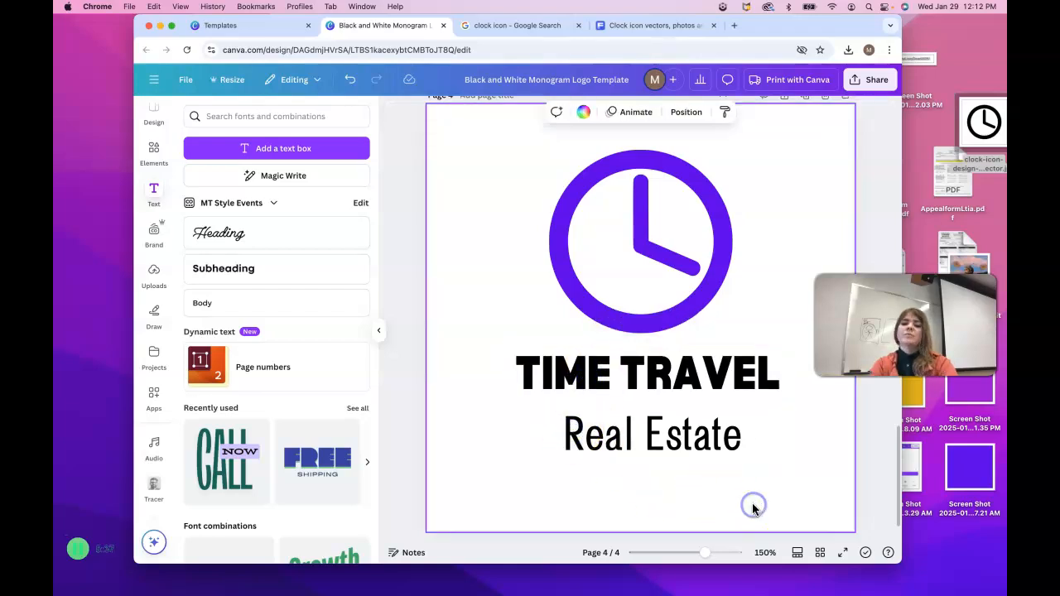
Recolor both text lines light orange from the default solid colors.
triple_click(654, 444)
left_click_drag(653, 441, 540, 189)
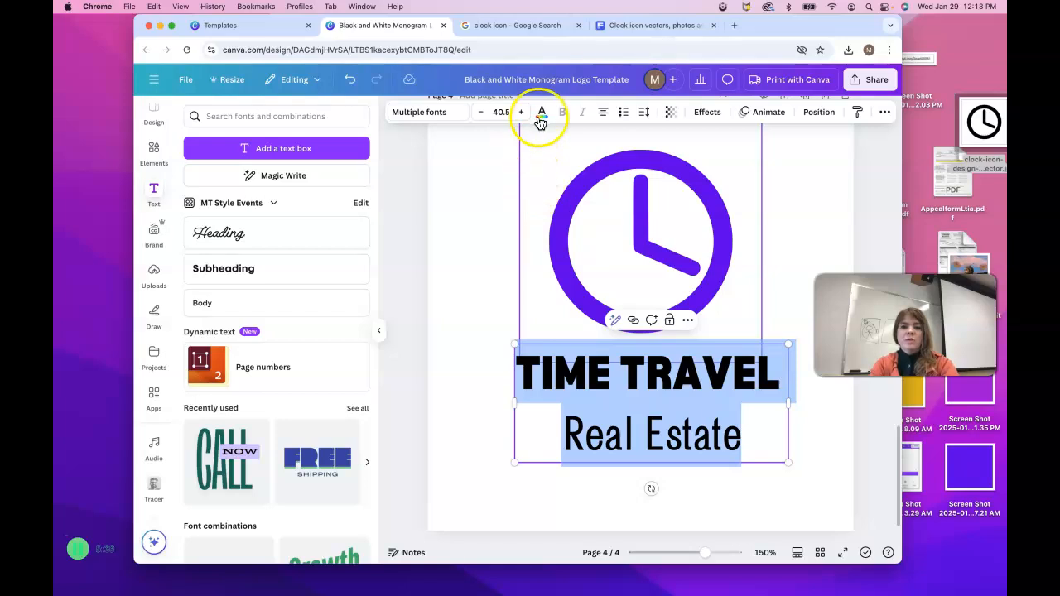
triple_click(624, 415)
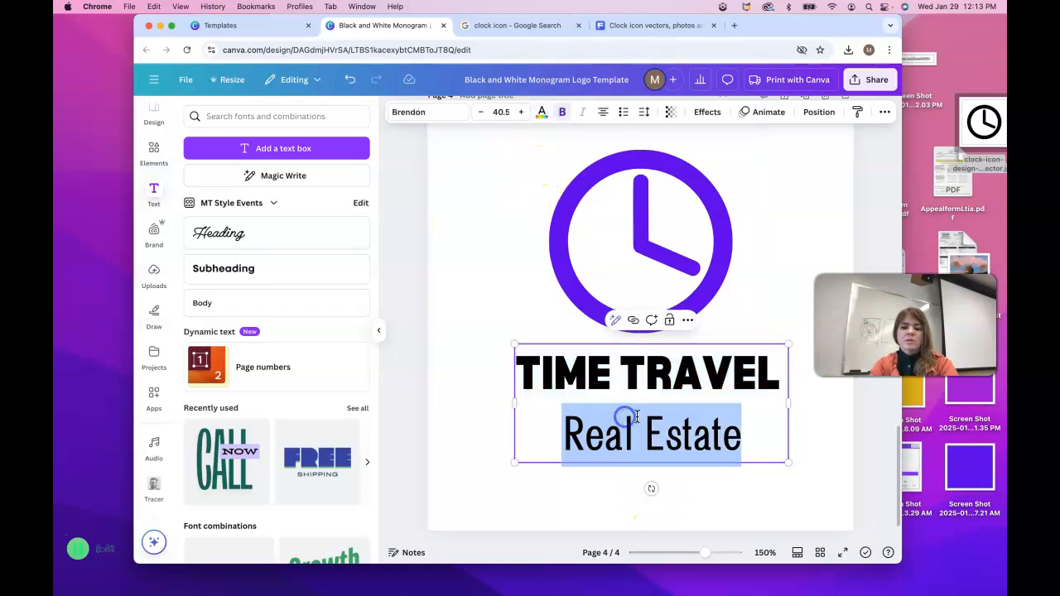
left_click_drag(718, 440, 532, 173)
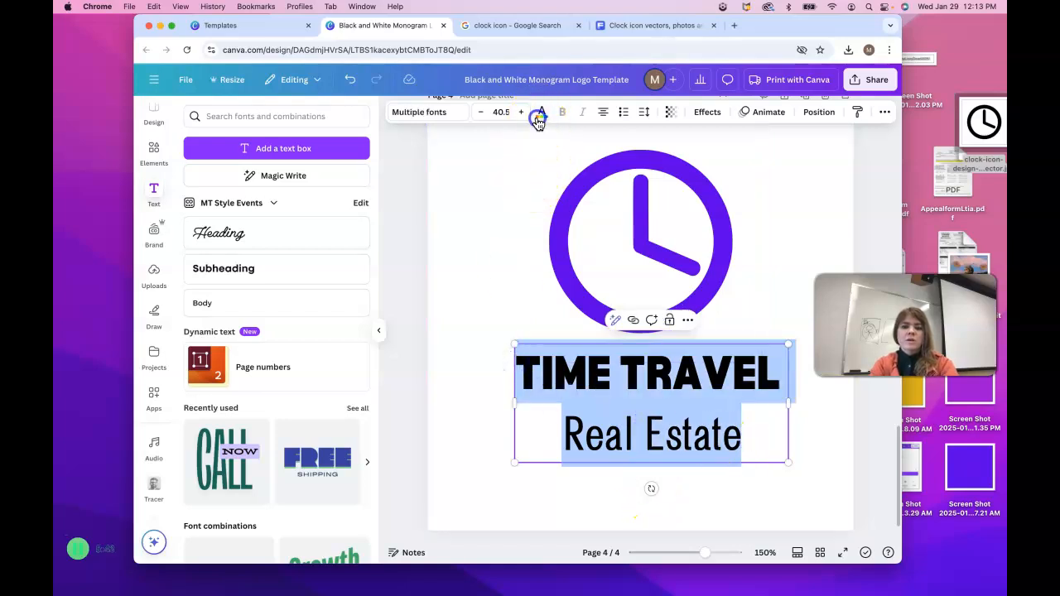
left_click(540, 114)
left_click(324, 453)
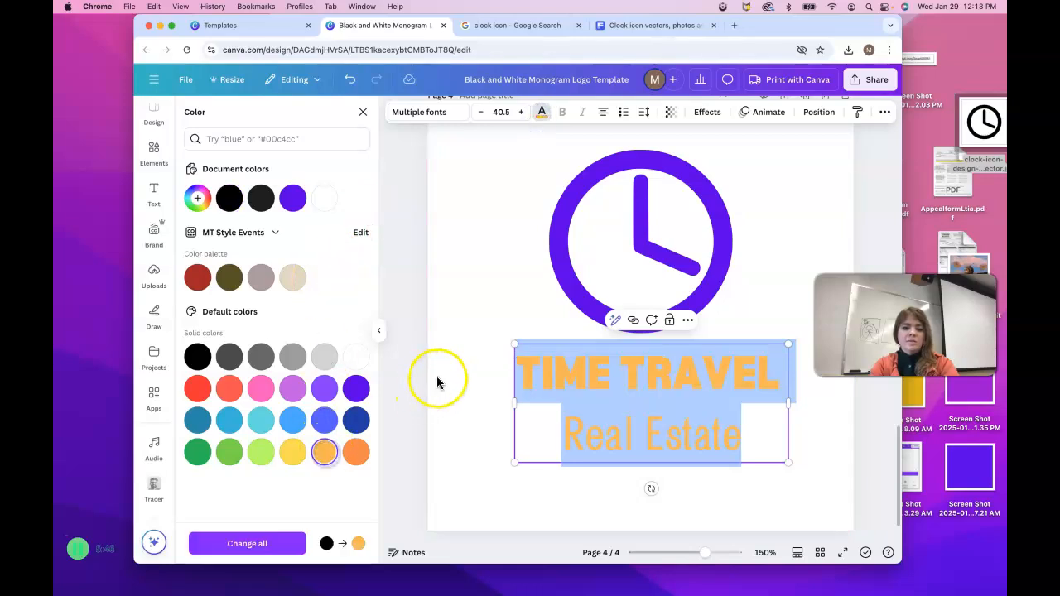
left_click(438, 382)
Nudge the text block slightly left and recolor both lines with the darker orange from the default solid colors.
left_click(575, 383)
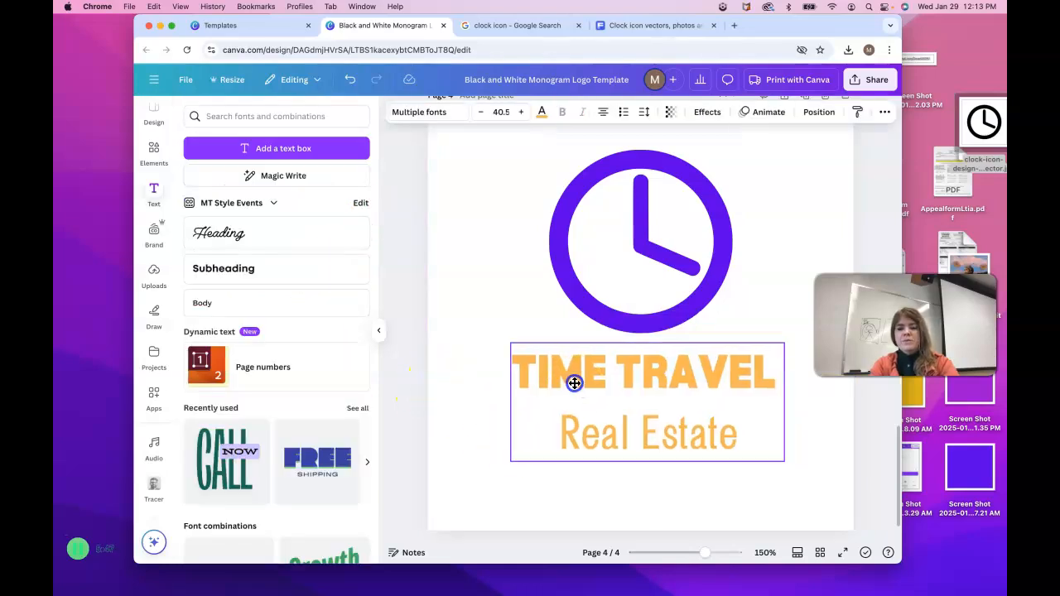
triple_click(587, 378)
key("super+a")
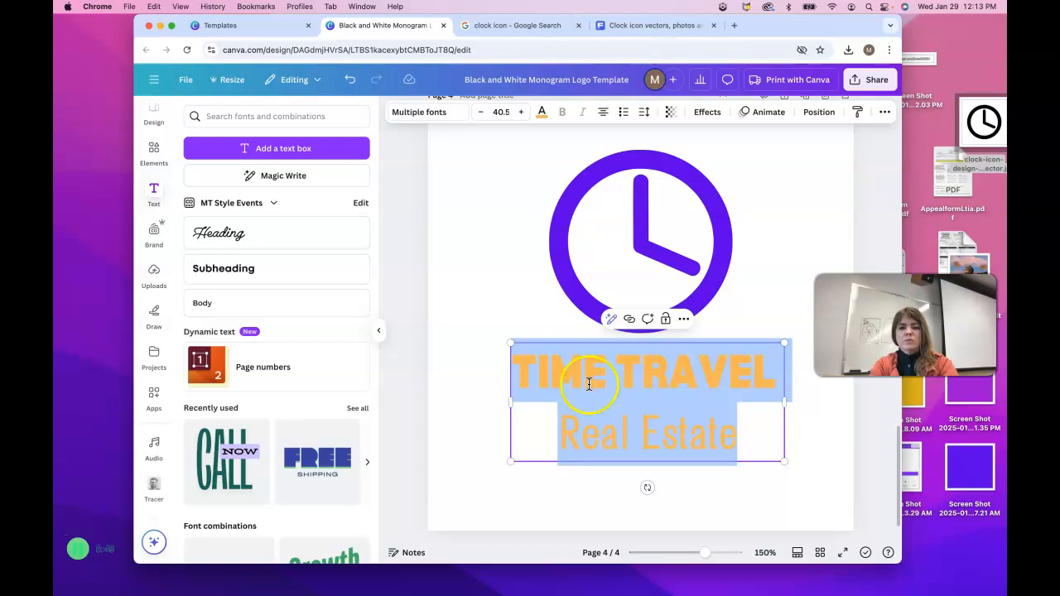
left_click(542, 113)
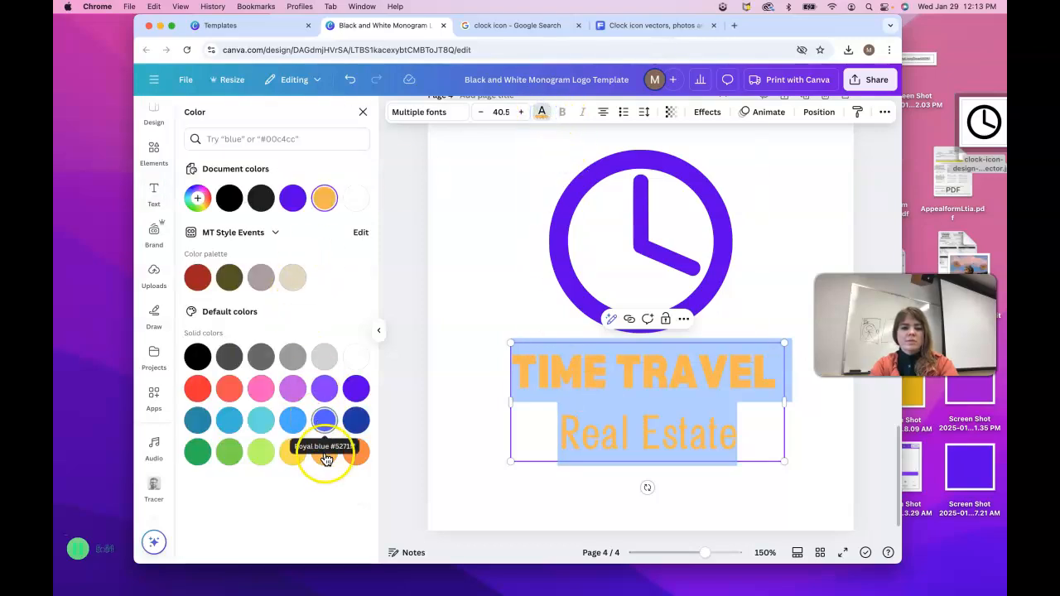
left_click(356, 451)
left_click(448, 415)
left_click(579, 479)
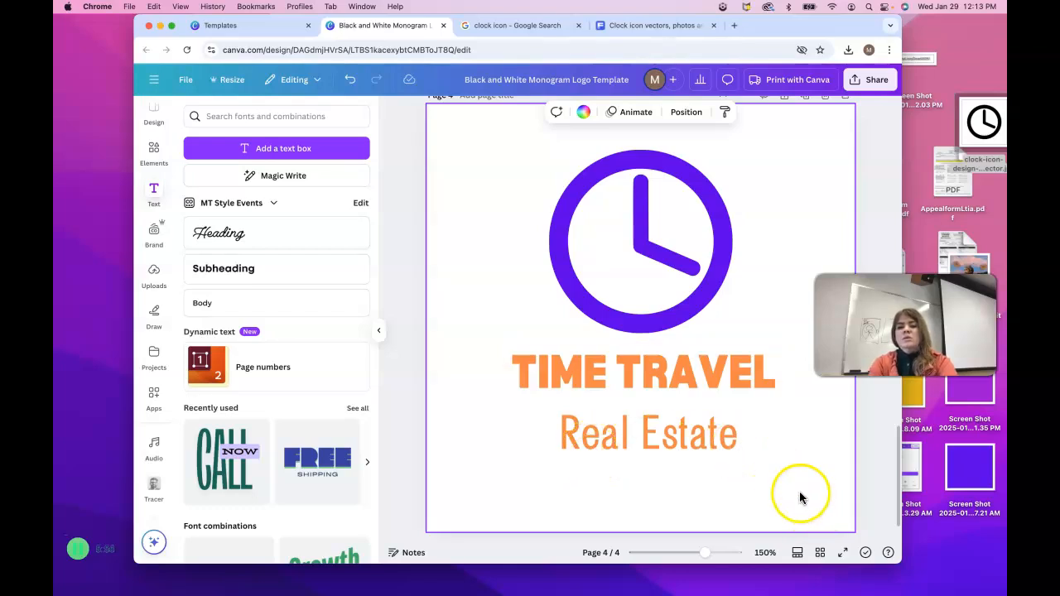
Reduce the line spacing so "Real Estate" sits closer beneath "TIME TRAVEL".
scroll(791, 492, "up", 1)
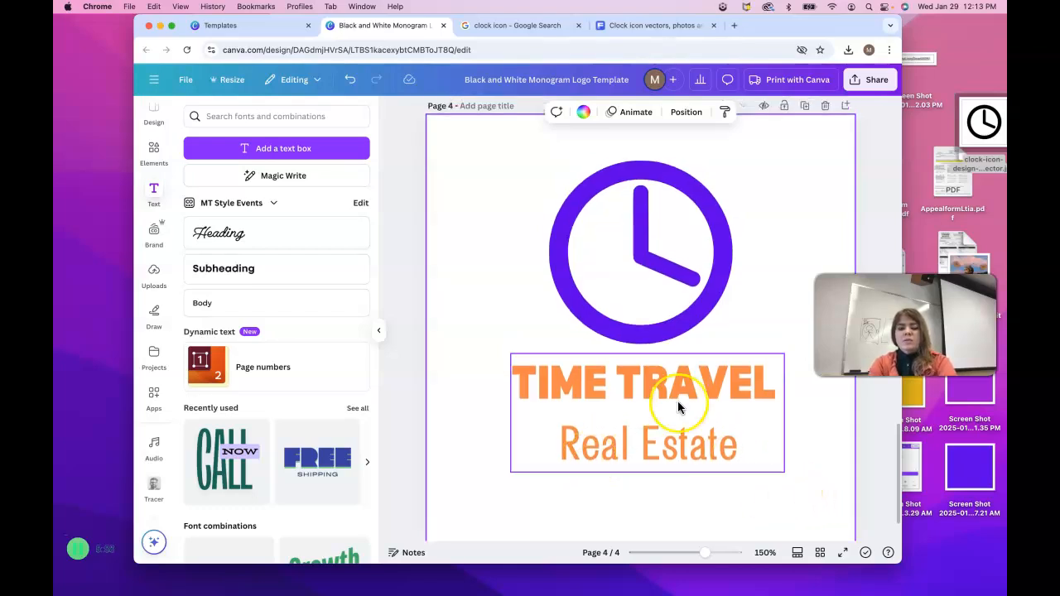
left_click(662, 404)
left_click(655, 441)
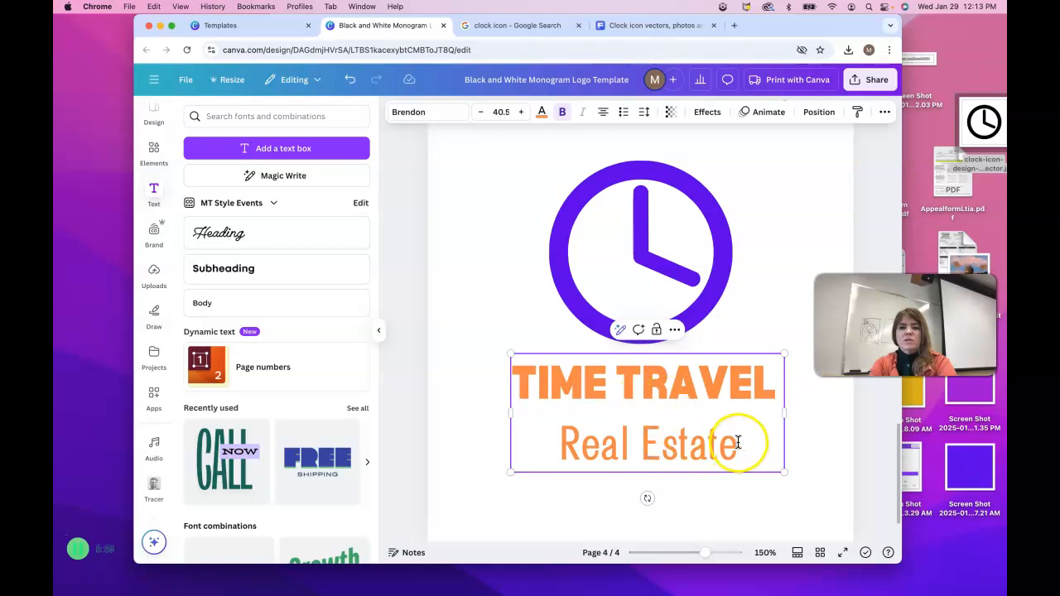
left_click(643, 112)
mouse_move(607, 203)
left_mouse_down()
mouse_move(595, 204)
mouse_move(635, 200)
mouse_move(582, 199)
mouse_move(594, 201)
left_mouse_up()
left_click(805, 497)
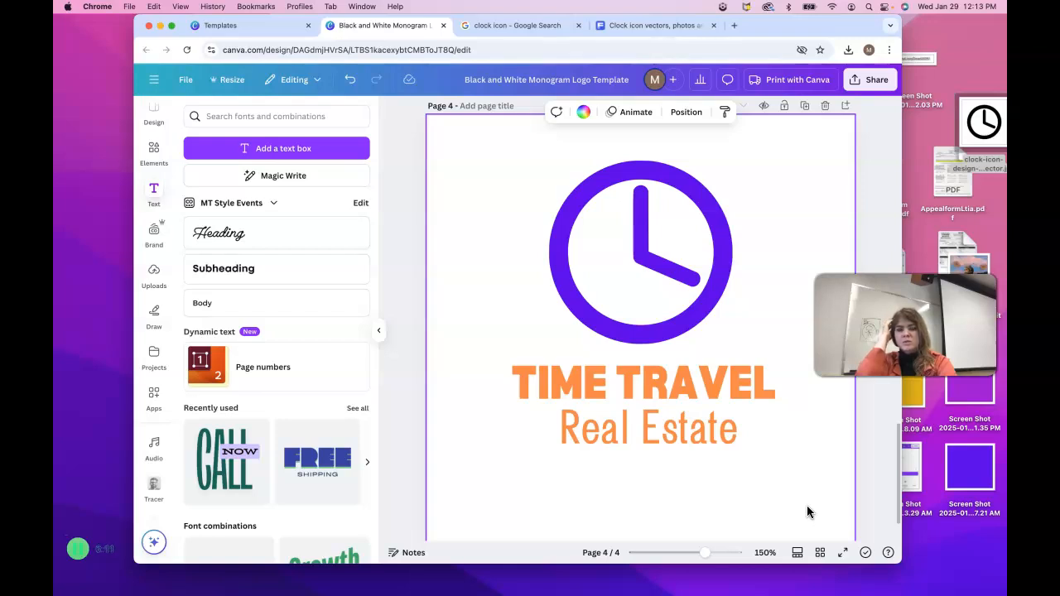
left_click(661, 334)
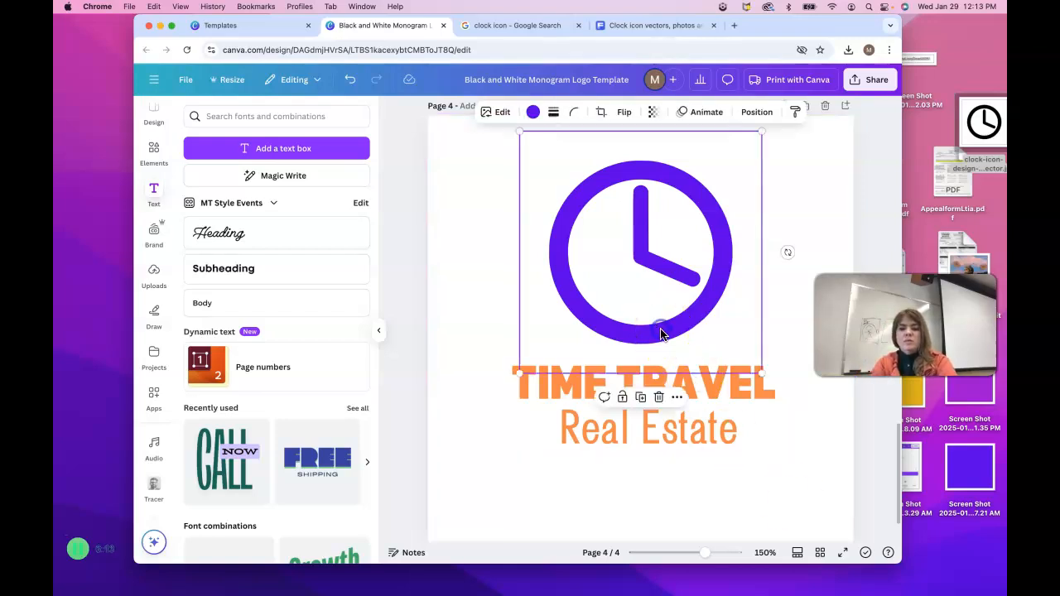
left_click(662, 399)
left_click(668, 325)
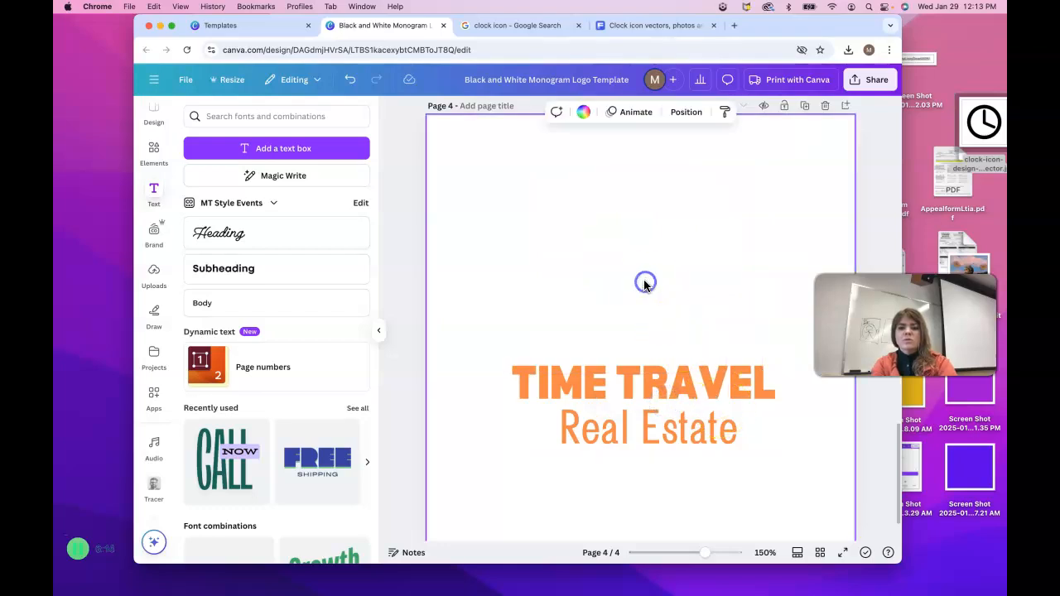
key("super+z")
left_click(782, 478)
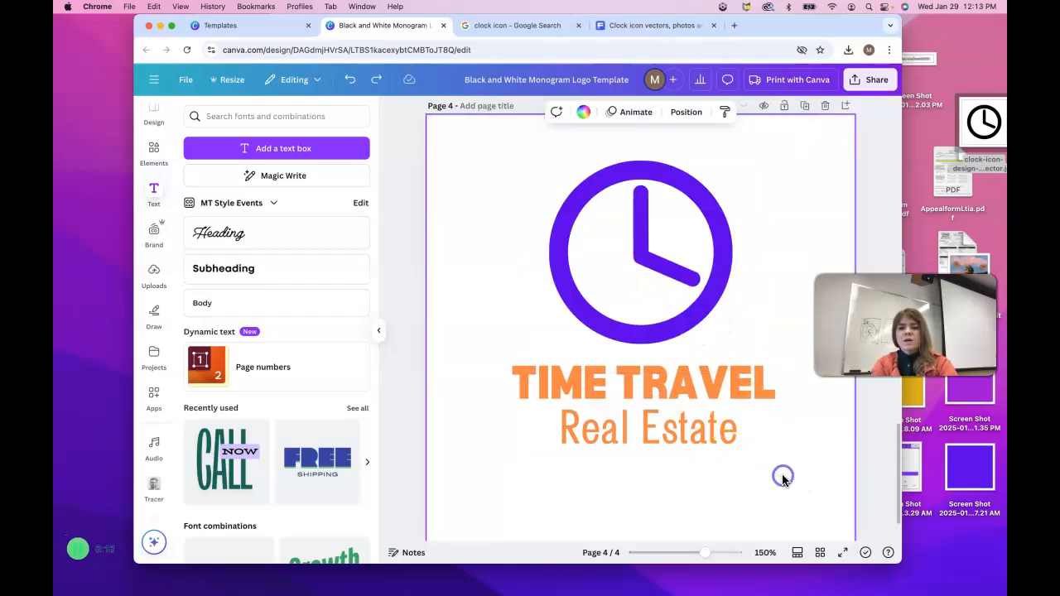
Select the clock and the text block together and move them slightly lower on page 4.
left_click_drag(478, 185, 631, 425)
left_click(579, 313)
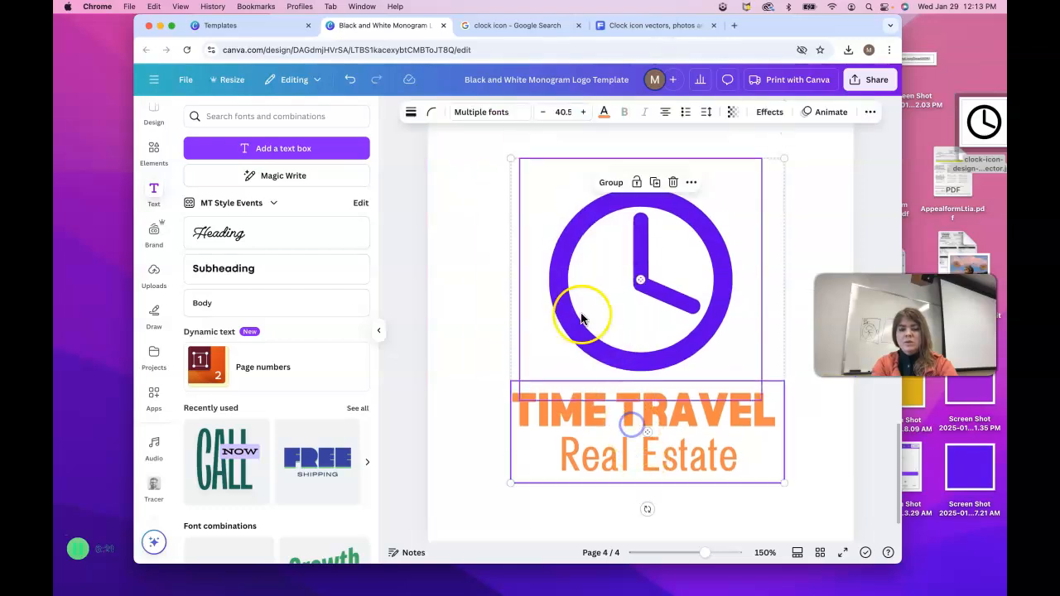
left_click(635, 364)
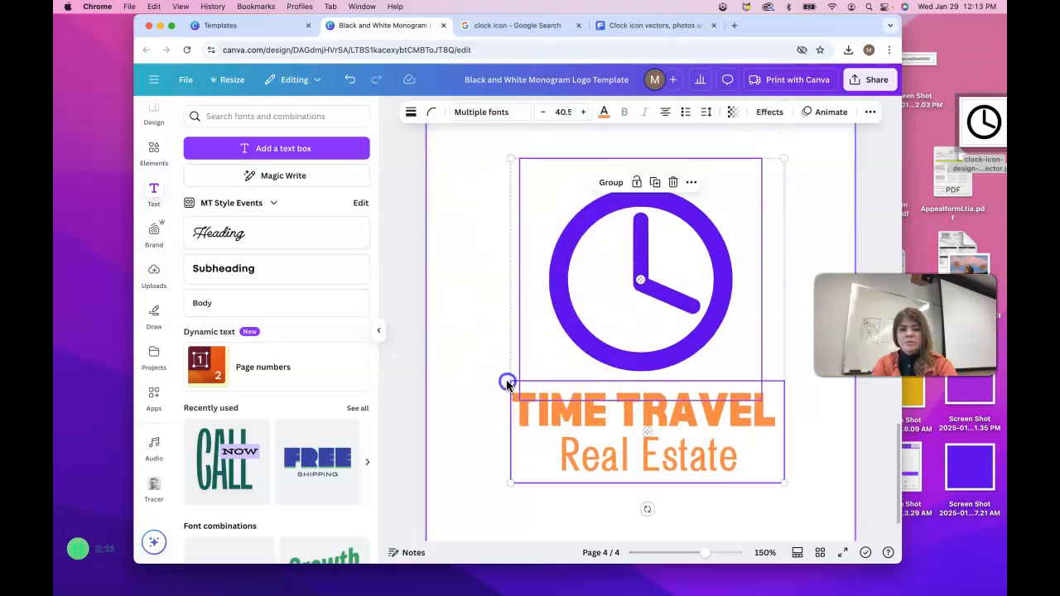
Review the logo pages from the main logo on page 1 down to the clock logo on page 4.
left_click(506, 380)
left_click(608, 445)
left_click(607, 324)
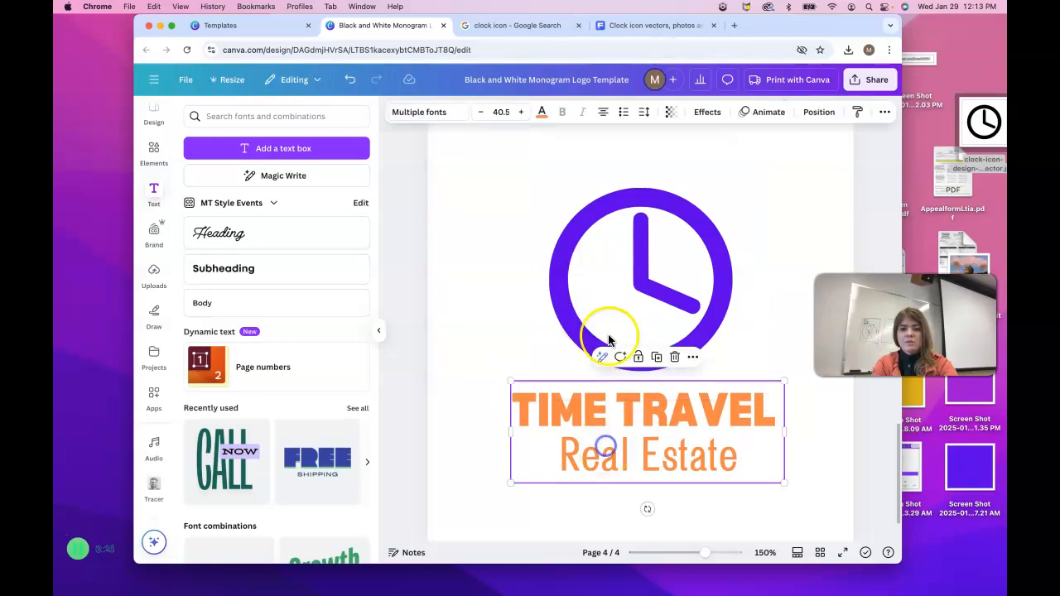
left_click(487, 188)
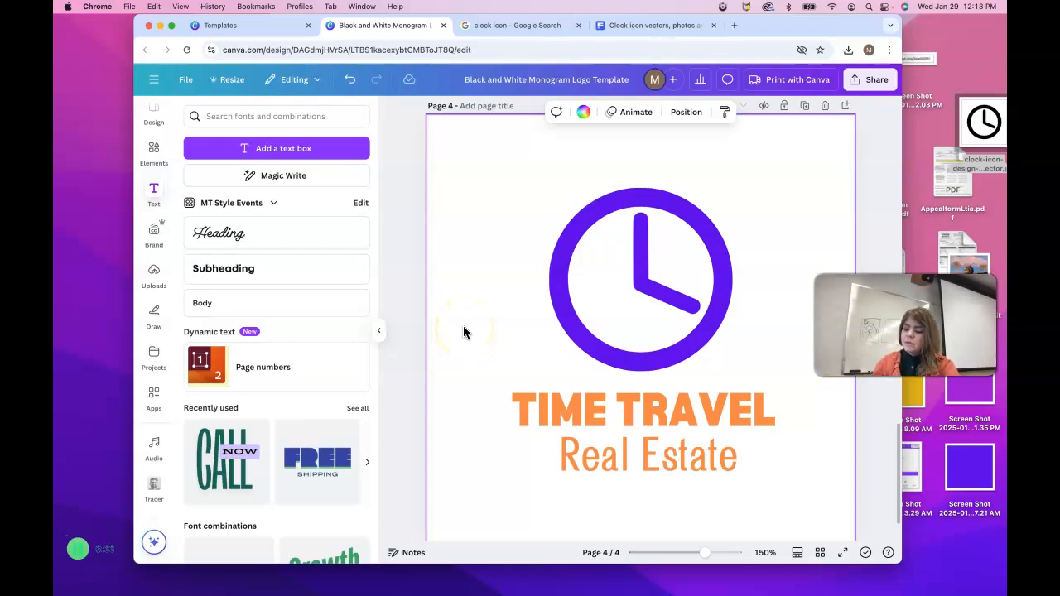
scroll(463, 332, "up", 15)
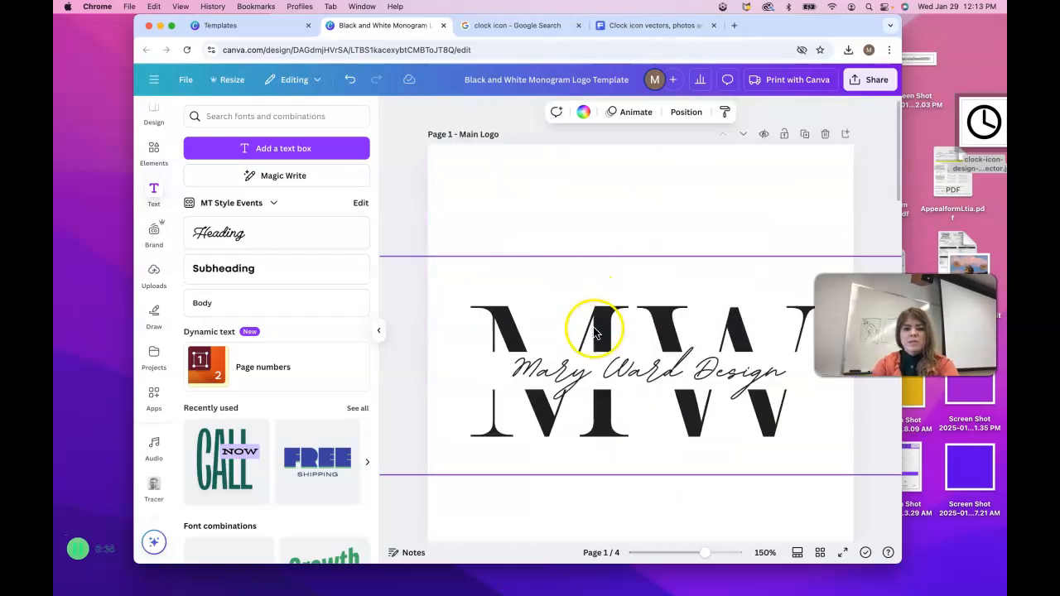
scroll(595, 335, "down", 5)
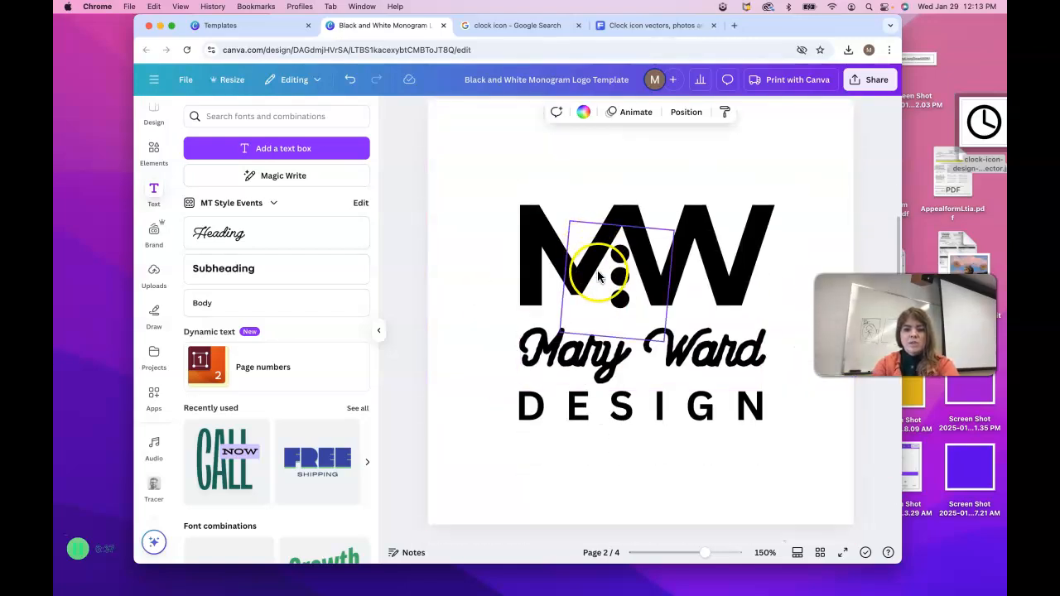
scroll(593, 329, "down", 5)
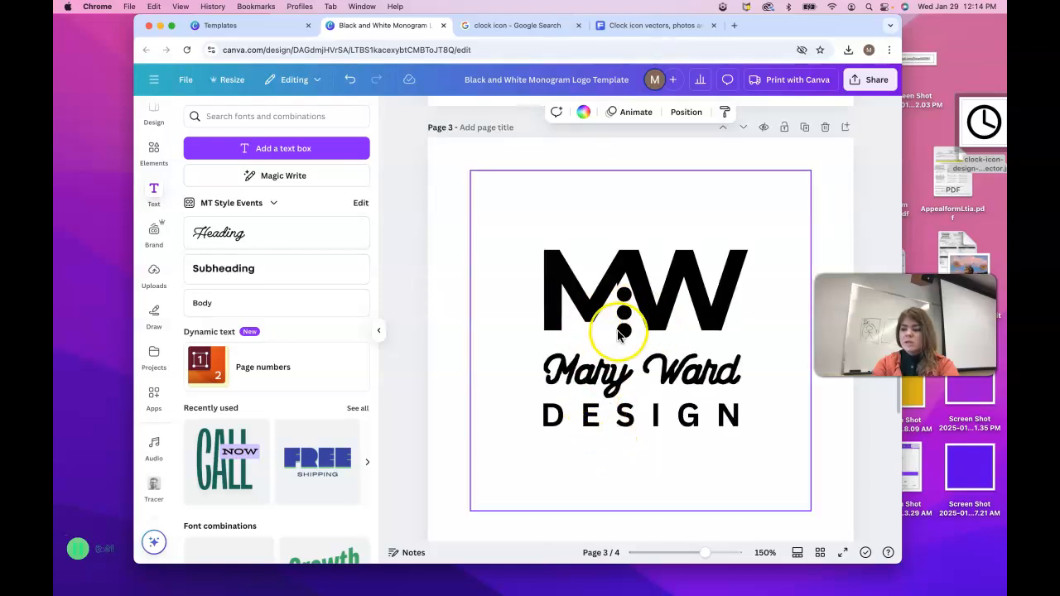
scroll(619, 334, "down", 5)
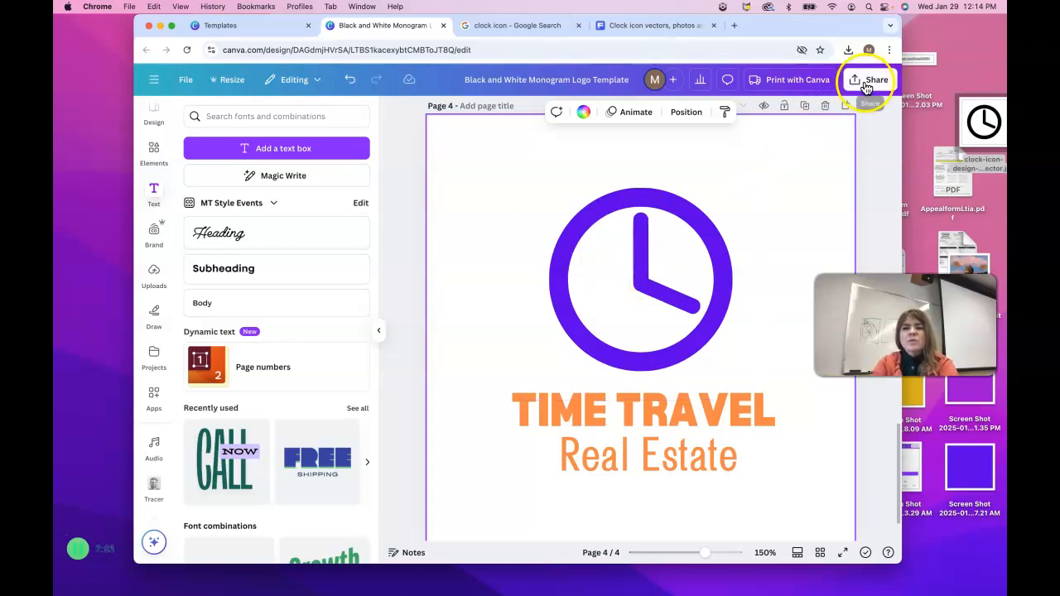
Download all four pages of the logo document as a PDF Print file with the RGB color profile.
left_click(185, 81)
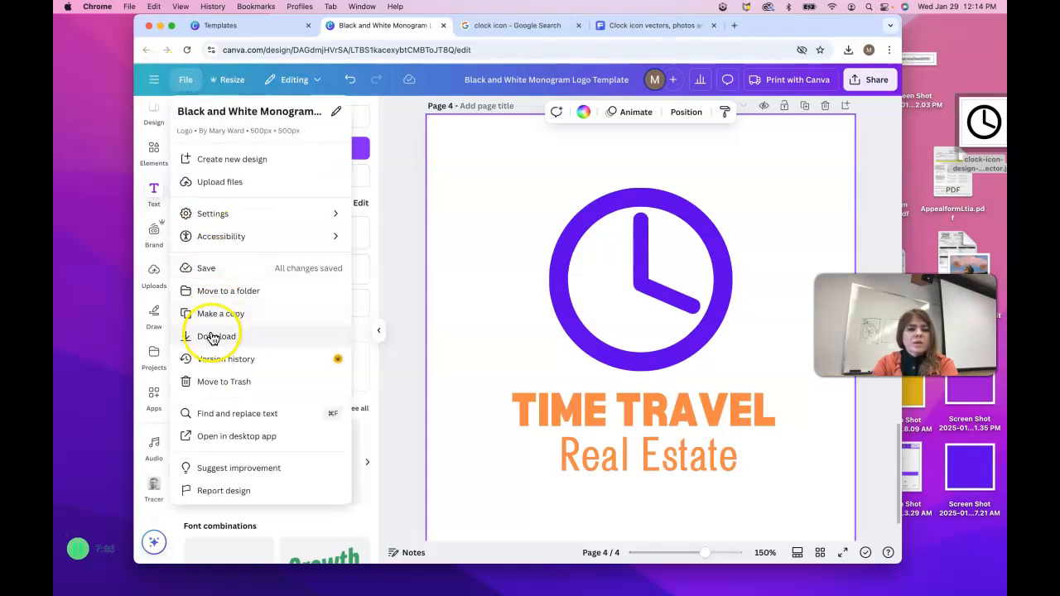
left_click(209, 338)
left_click(715, 161)
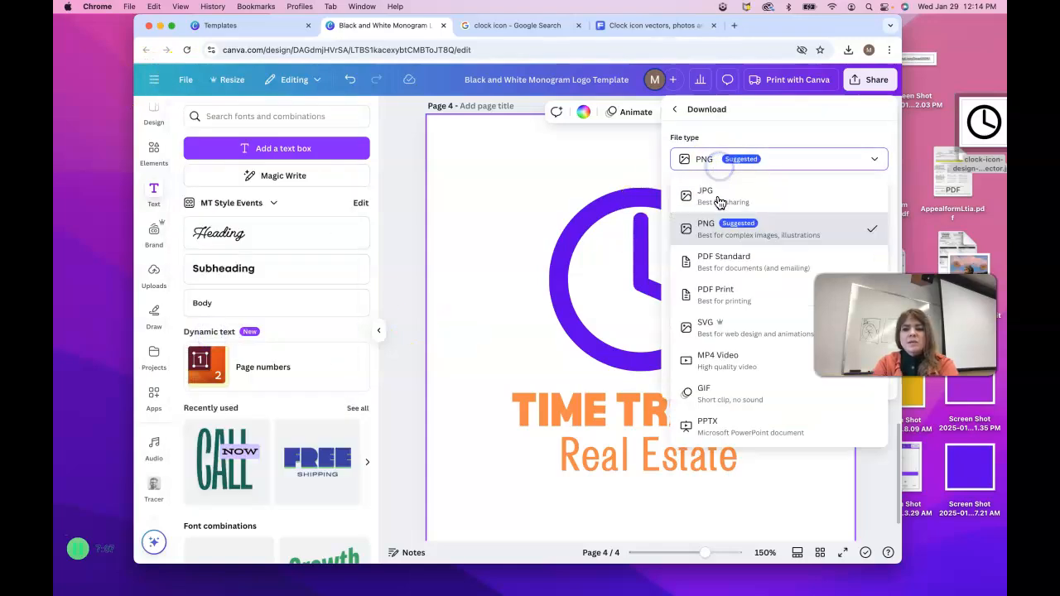
left_click(717, 297)
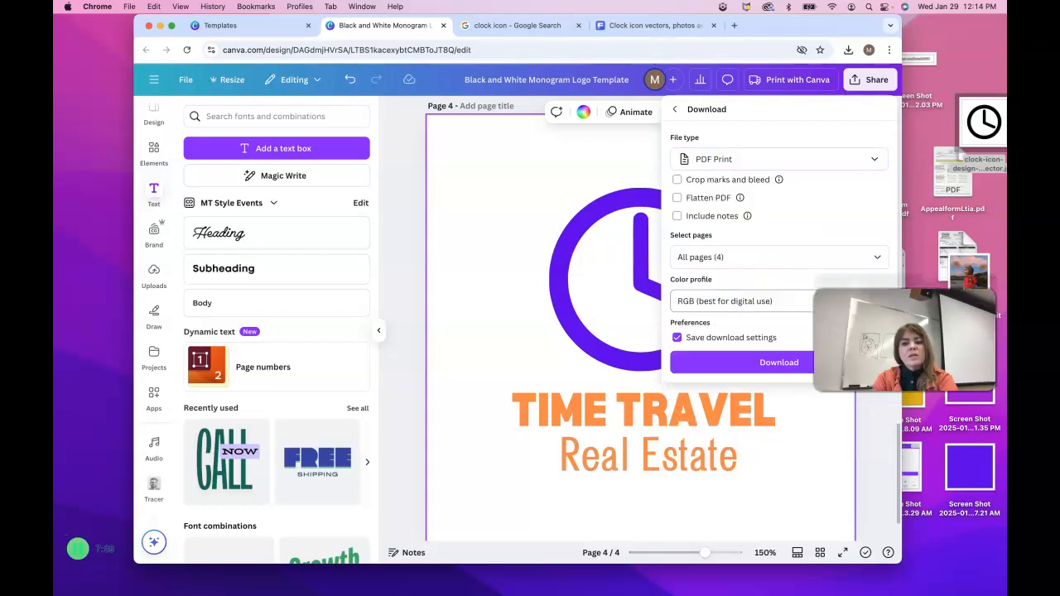
left_click(770, 369)
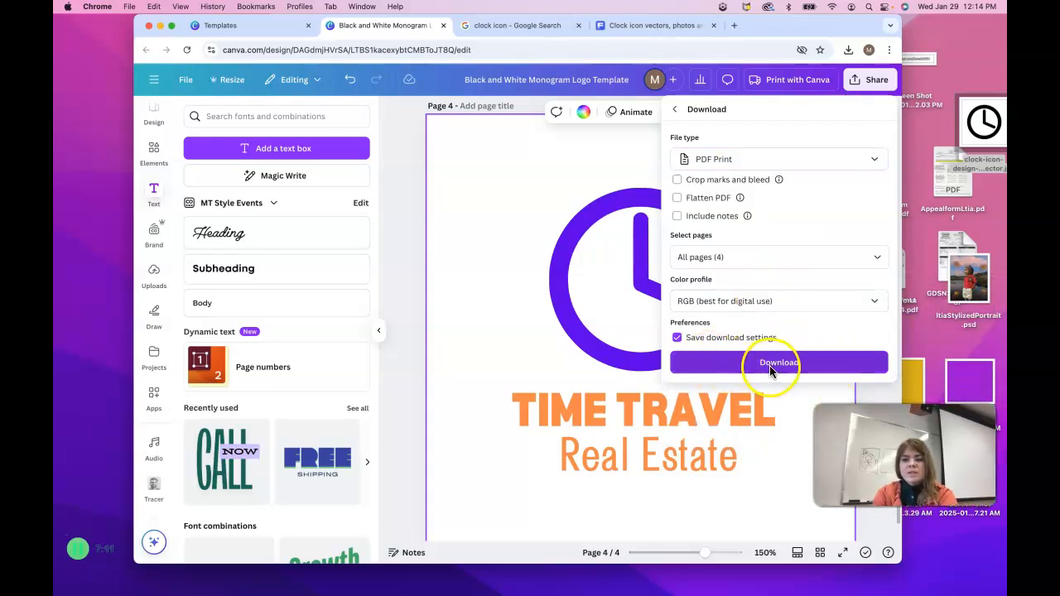
left_click(718, 258)
left_click(717, 260)
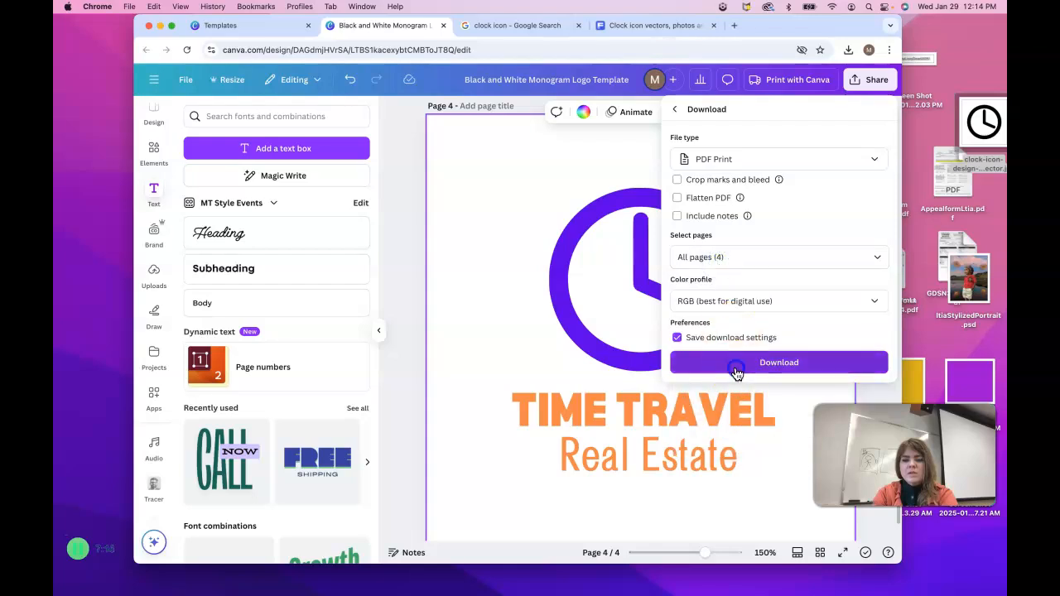
left_click(735, 369)
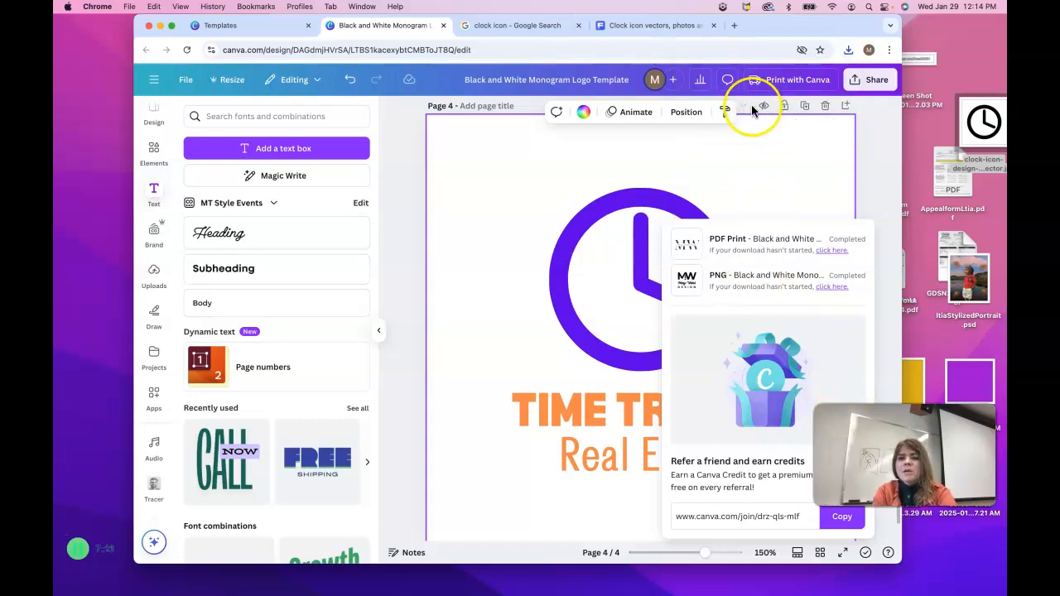
left_click(861, 168)
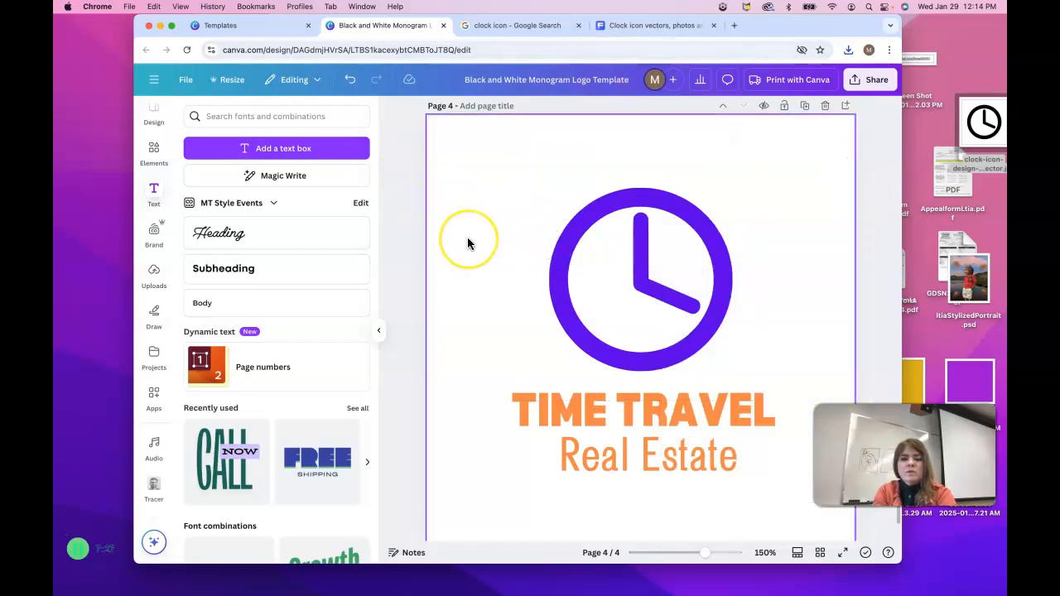
Select the black MW logo graphic on page 3.
scroll(467, 243, "up", 3)
scroll(467, 242, "up", 3)
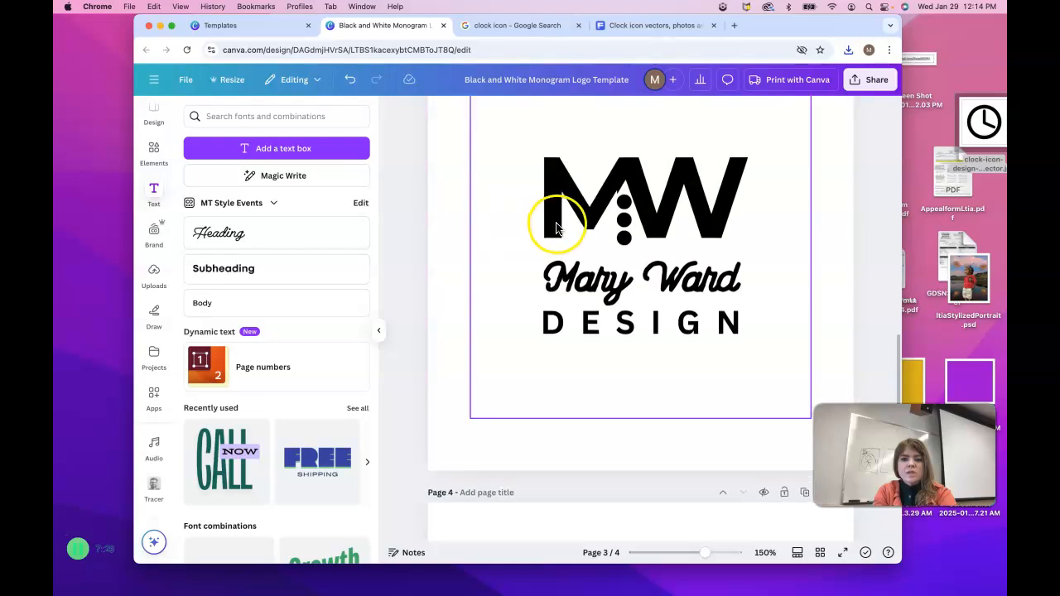
left_click(572, 244)
scroll(574, 248, "up", 1)
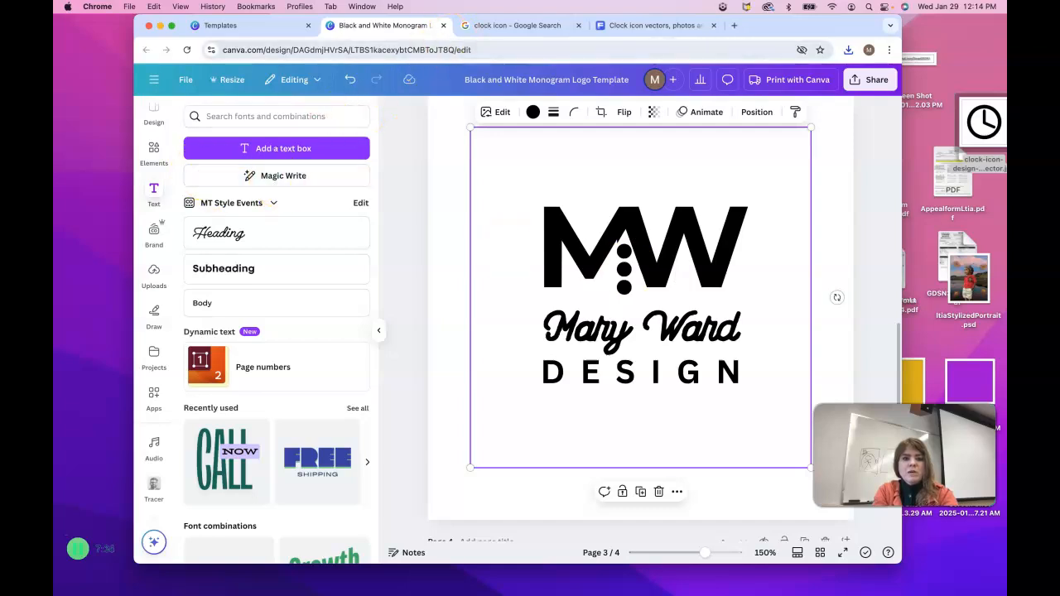
Close the monogram logo template preview and return to the Canva home page.
left_click(259, 29)
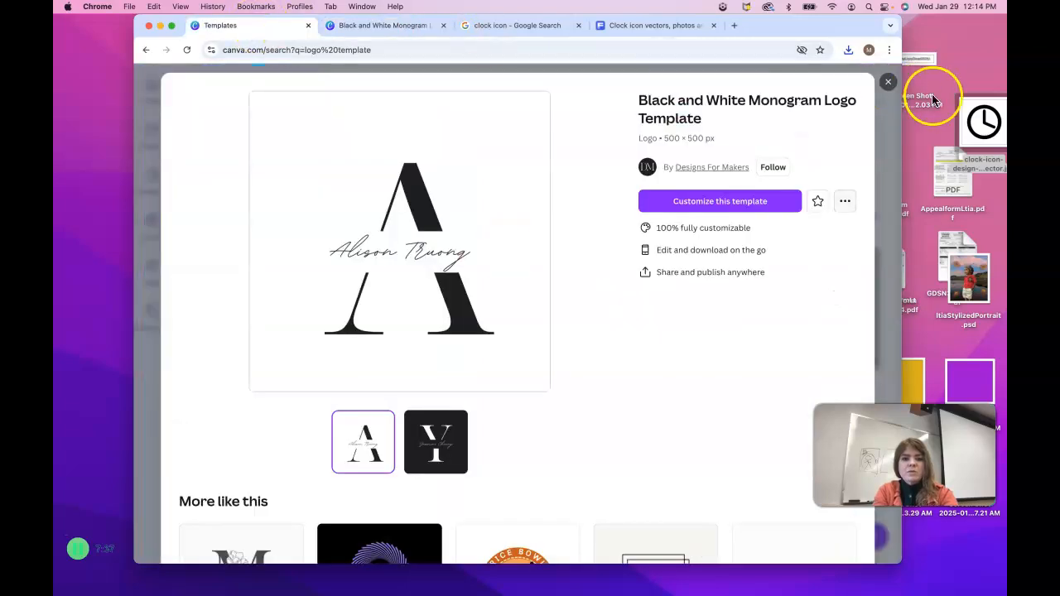
left_click(887, 82)
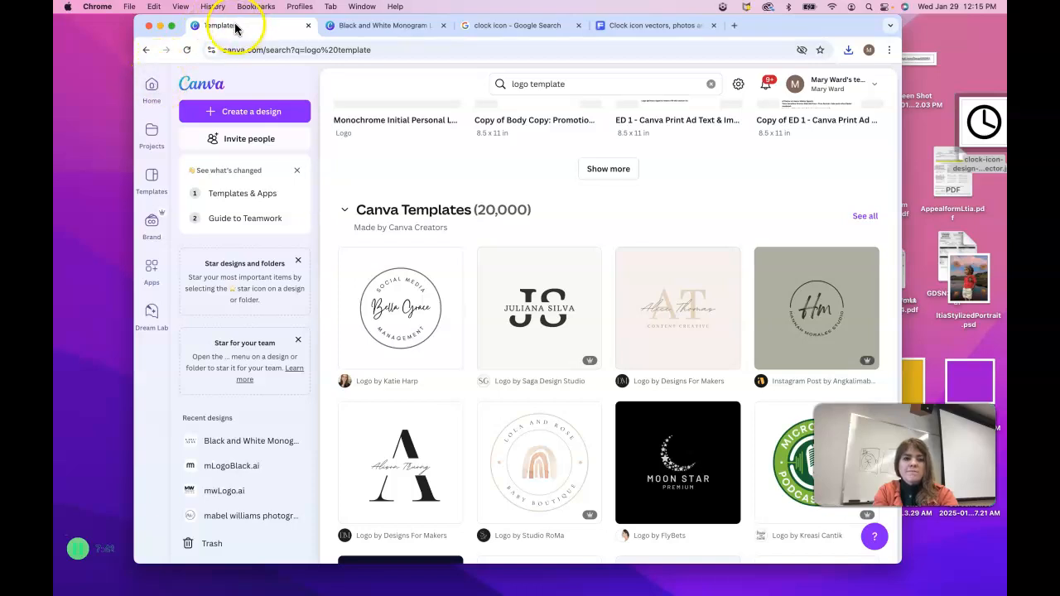
left_click(154, 89)
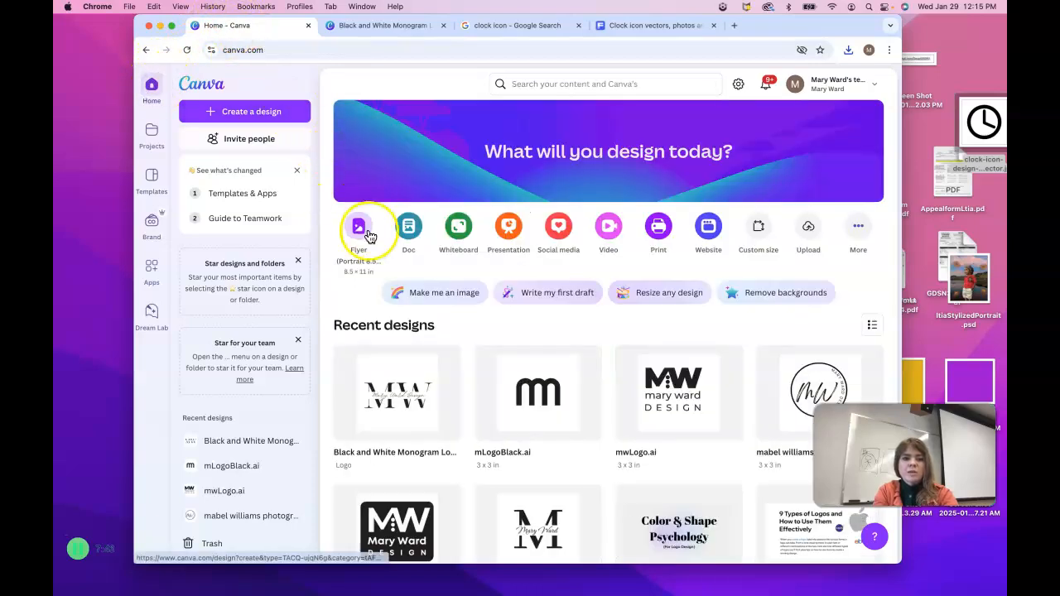
Create a blank custom-size design 3 in wide and 3 in high.
left_click(243, 118)
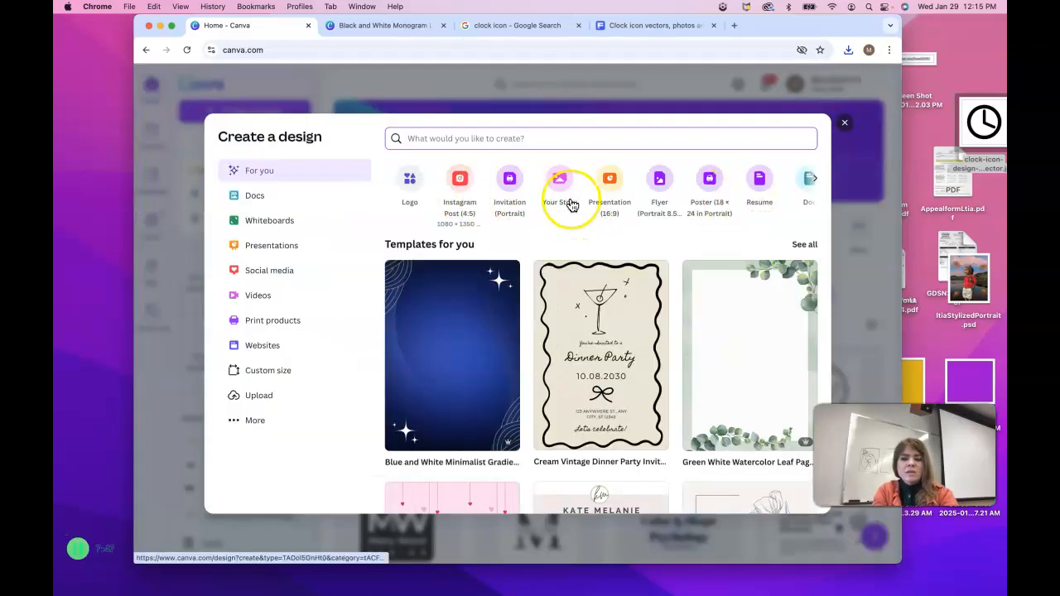
left_click(815, 184)
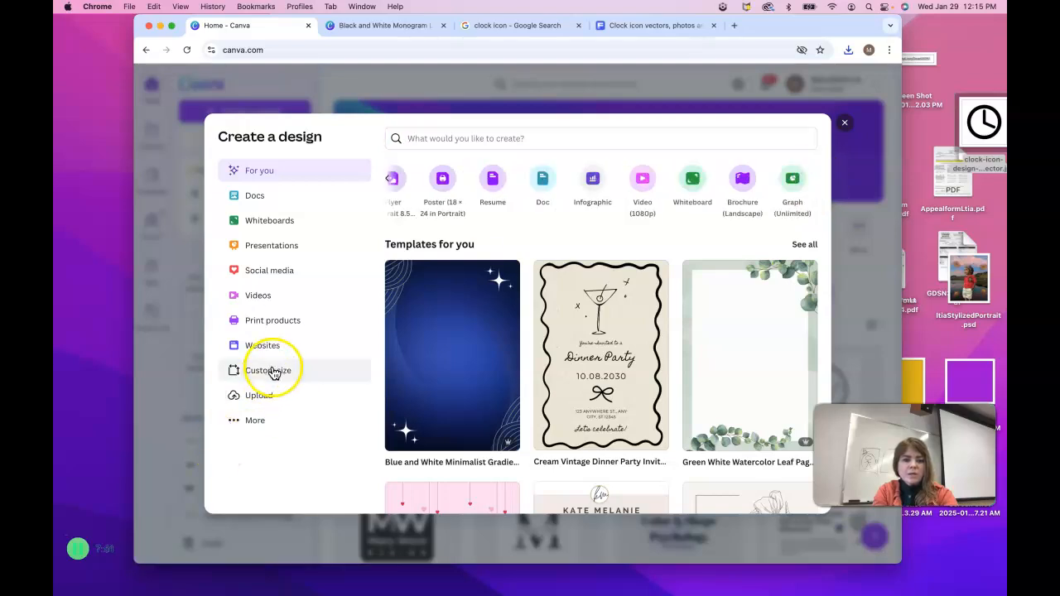
left_click(273, 370)
left_click(721, 190)
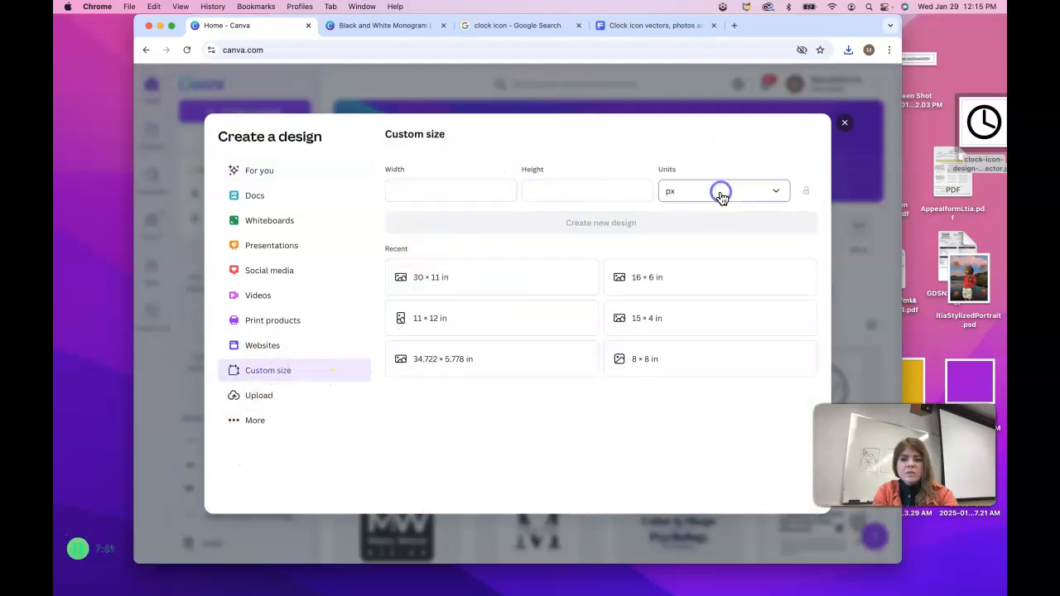
left_click(706, 245)
left_click(455, 190)
type("3")
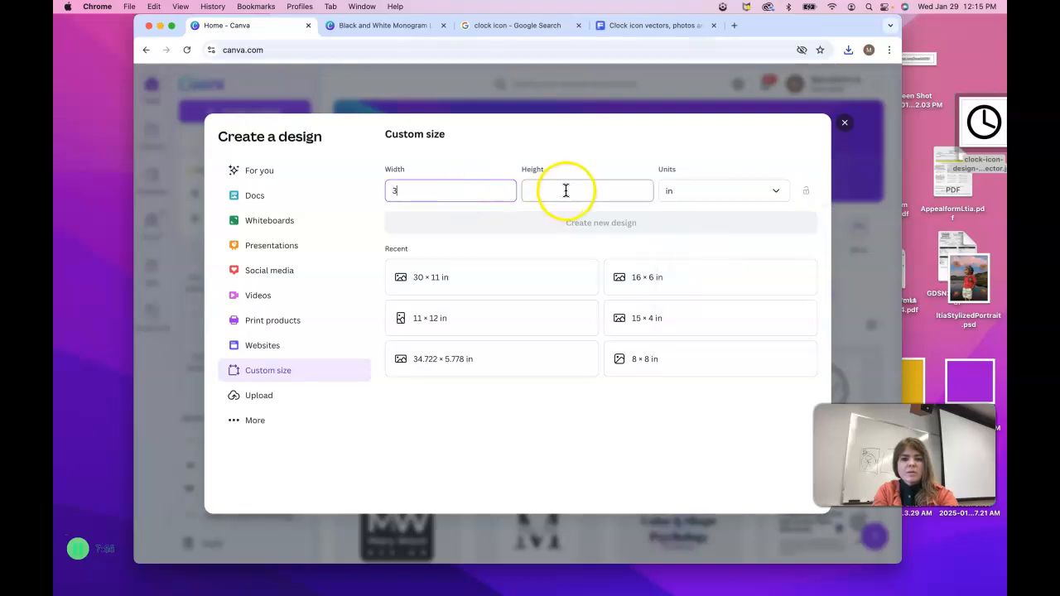
left_click(566, 190)
type("3")
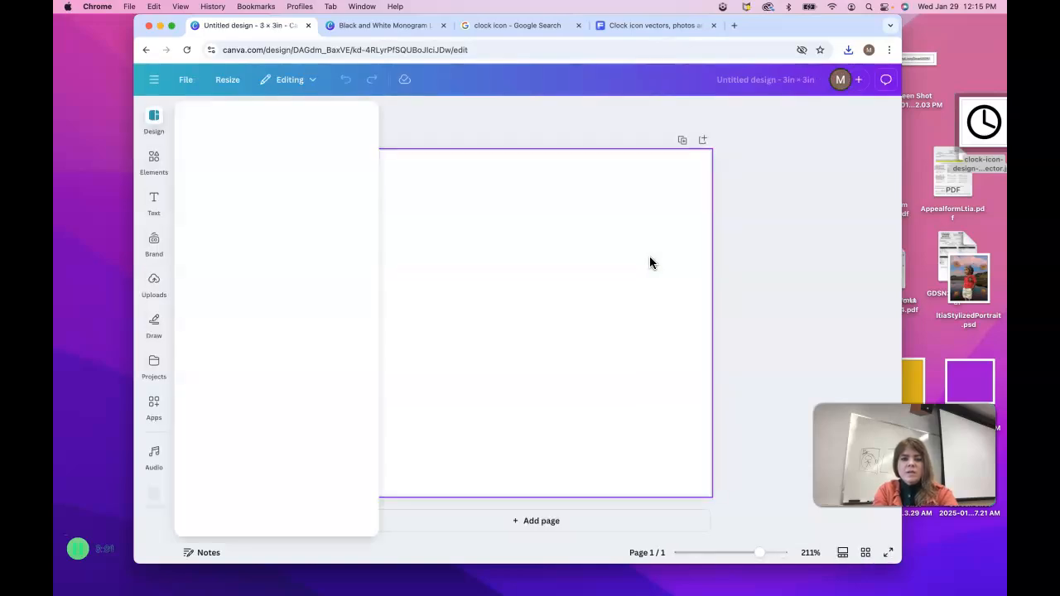
left_click(480, 210)
left_click(424, 127)
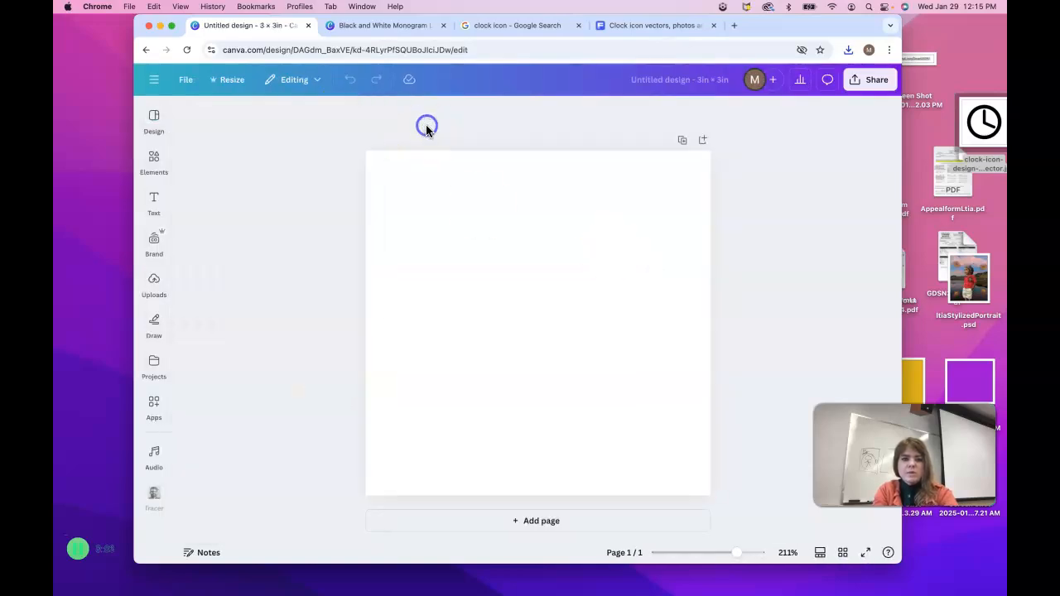
Copy the black MW logo from the monogram template design into the blank 3 × 3 in design.
left_click(390, 30)
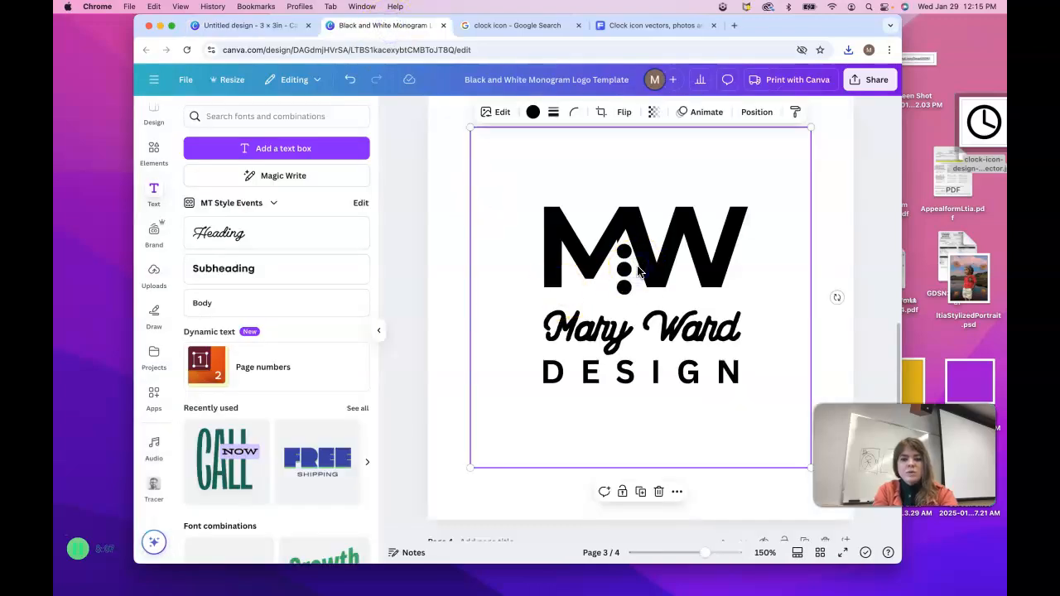
left_click(303, 33)
left_click(451, 255)
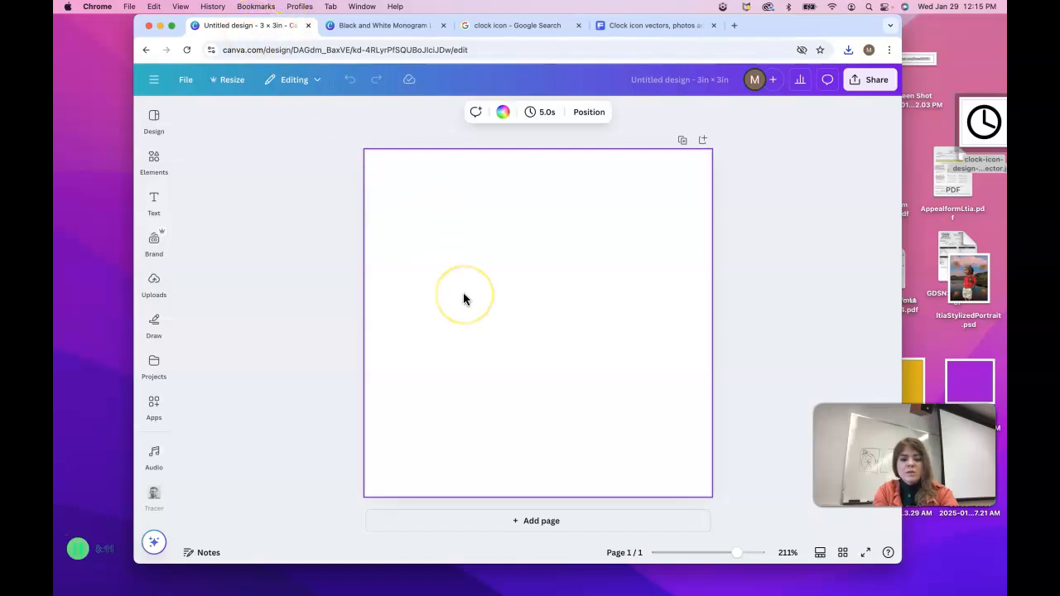
key("super+v")
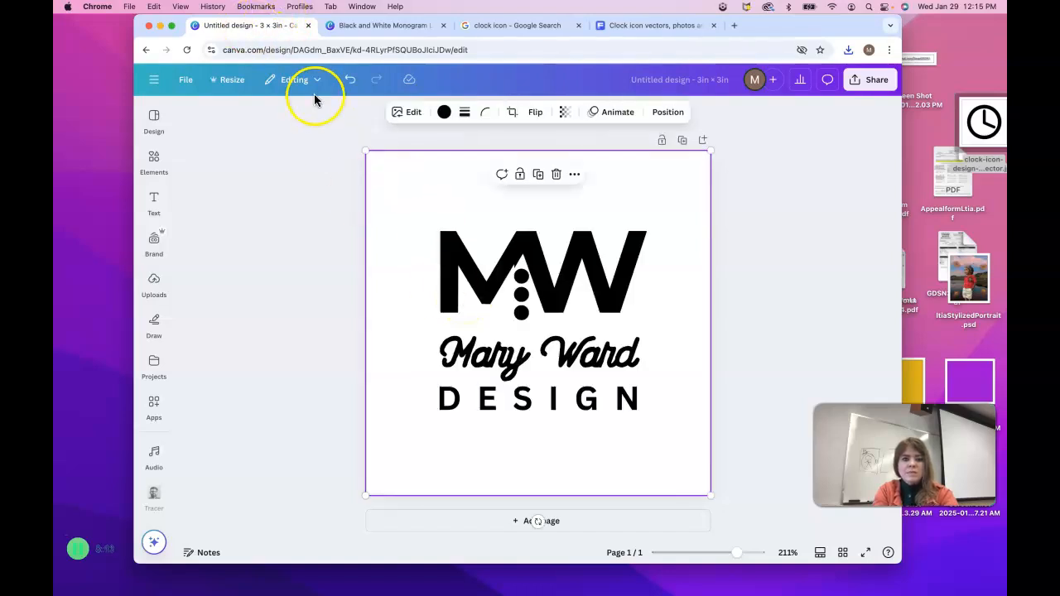
Rename the 3 × 3 in design with the owner's first name followed by "Canva Logo Design Project".
left_click(651, 87)
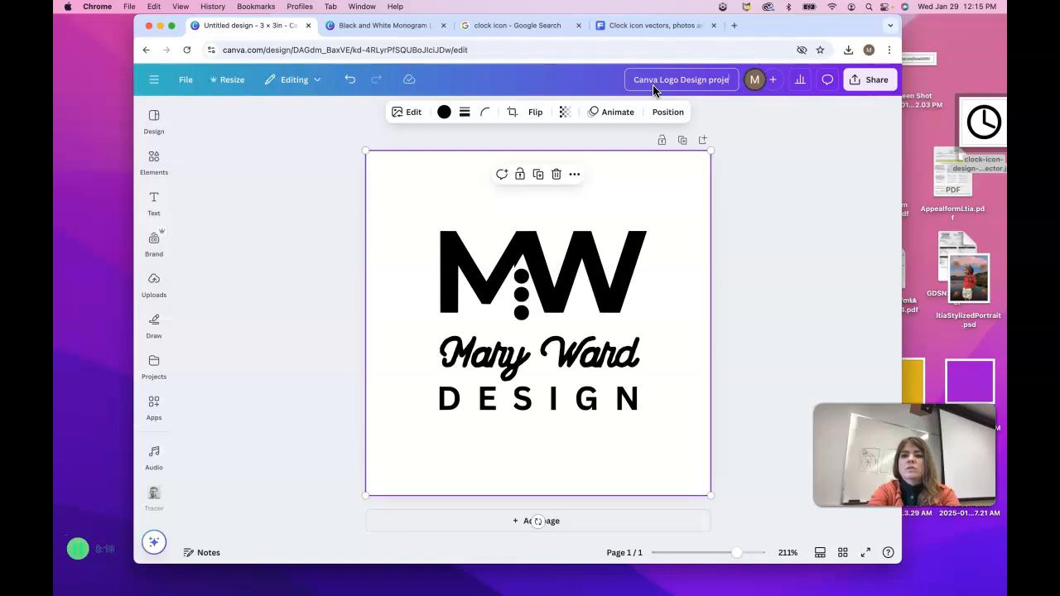
left_click(628, 82)
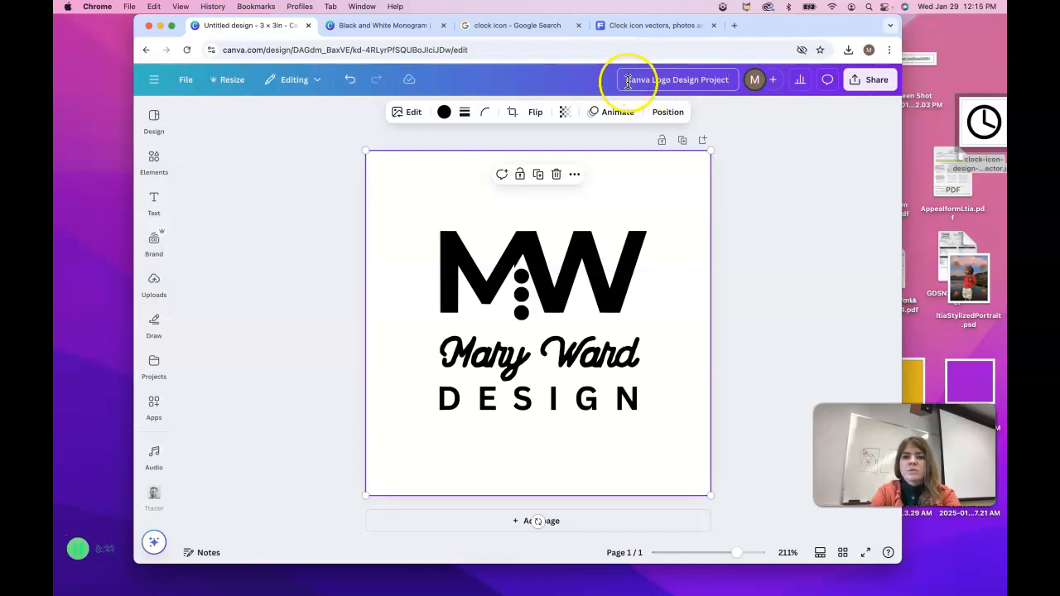
left_click(775, 179)
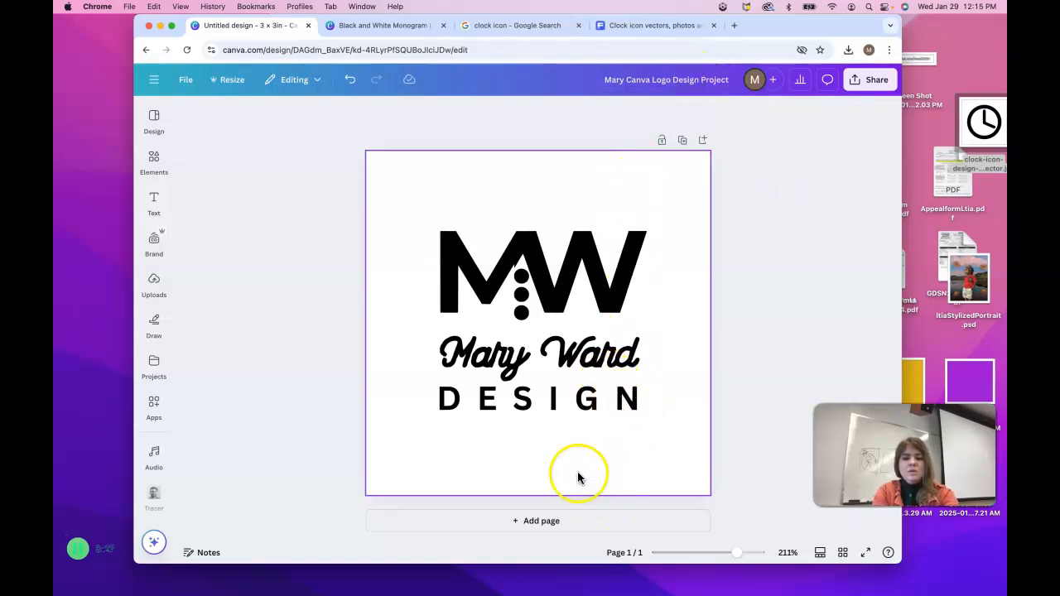
Add a second page containing a copy of the MW logo recolored white.
left_click(539, 519)
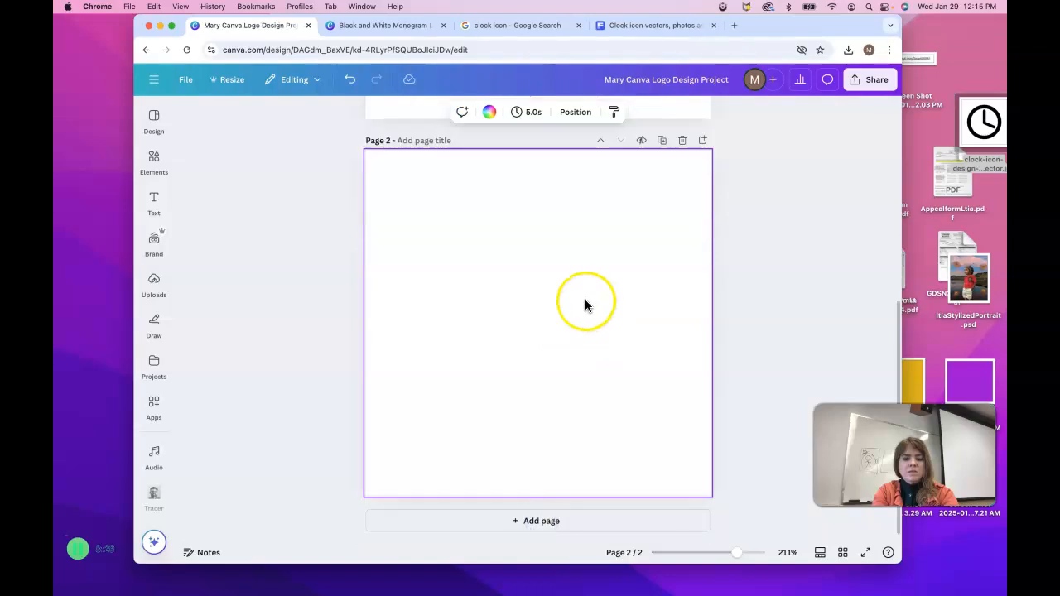
scroll(585, 249, "up", 3)
left_click(582, 179)
left_click(560, 405)
key("ctrl+v")
left_click(432, 113)
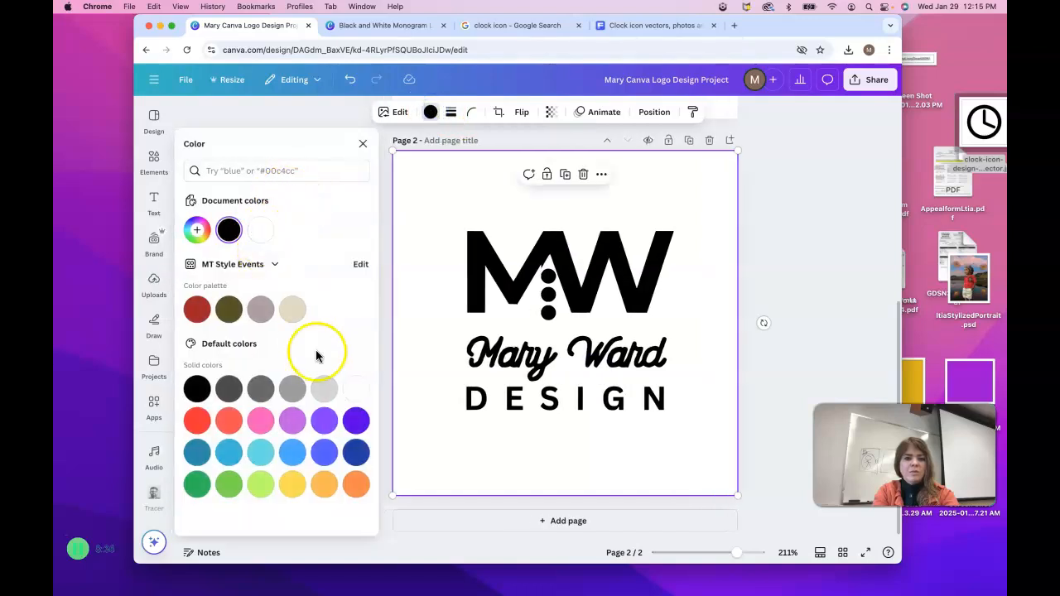
left_click(354, 389)
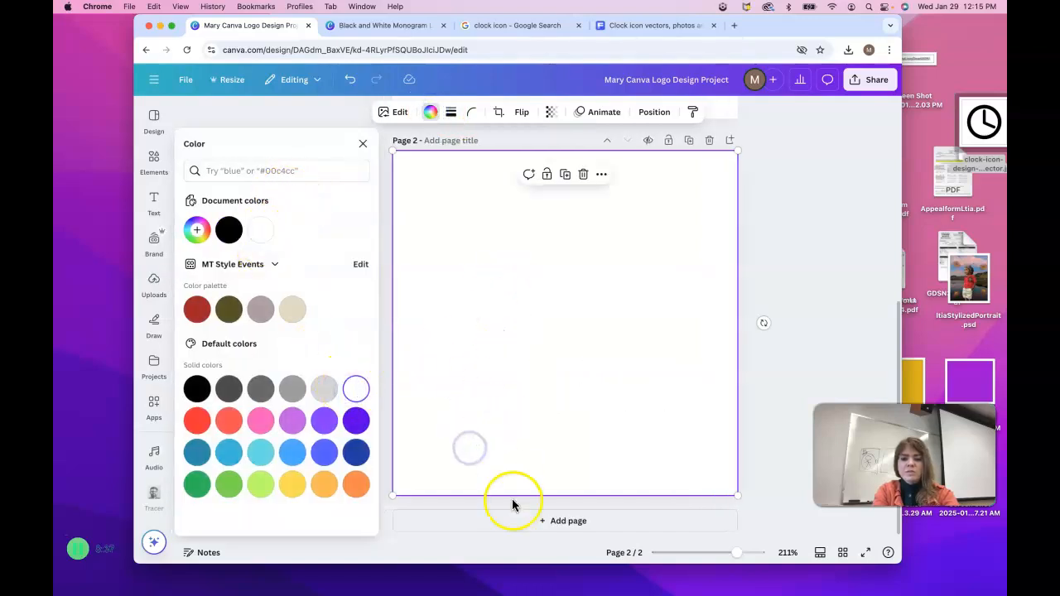
Add a third page and paste the black MW logo onto it.
left_click(525, 524)
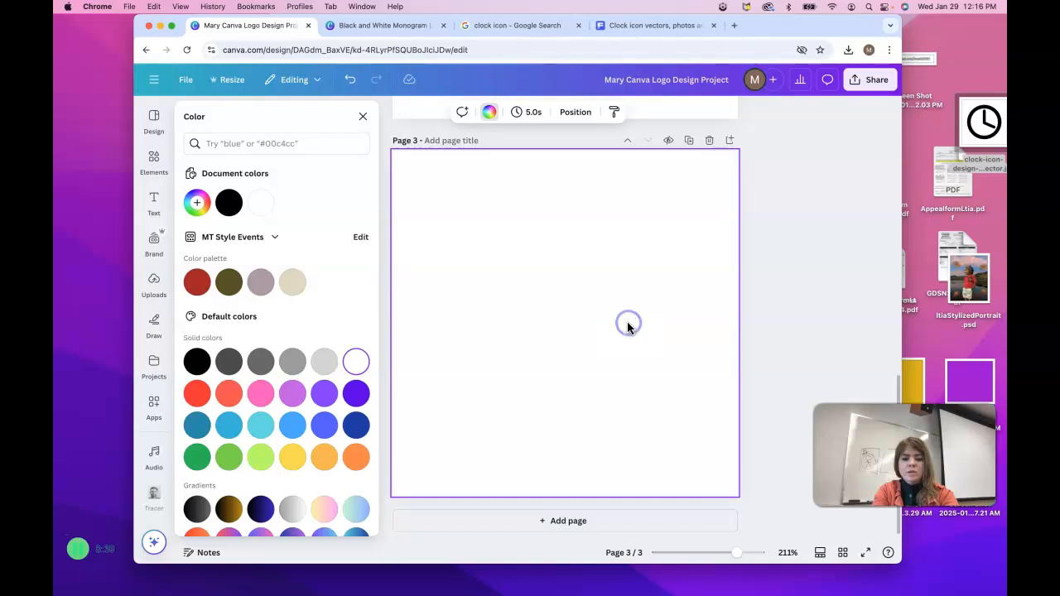
key("super+z")
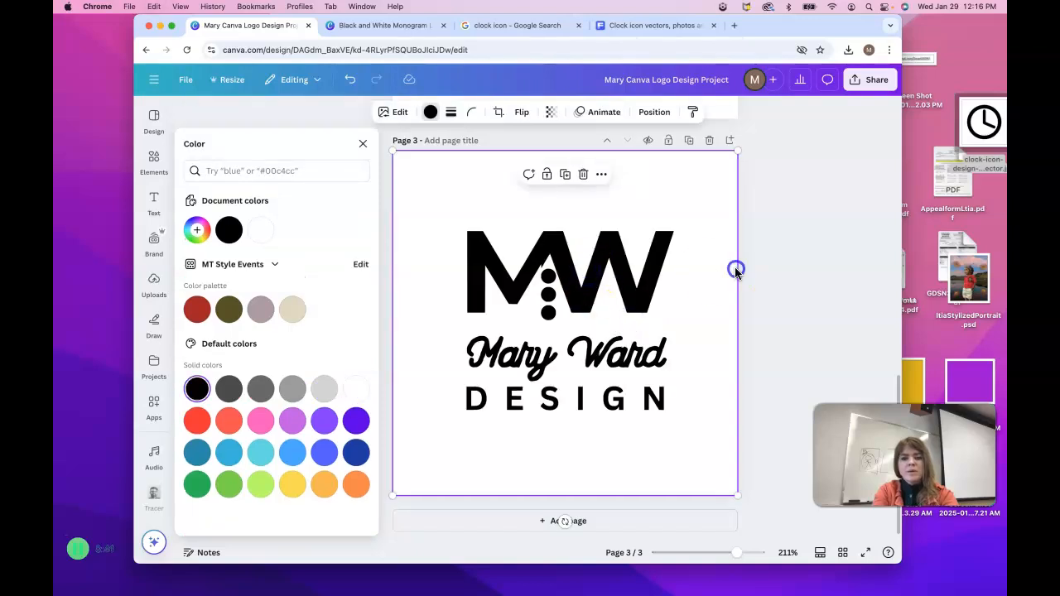
Undo the pasting of the black MW logo on page 3.
left_click(789, 306)
left_click(627, 300)
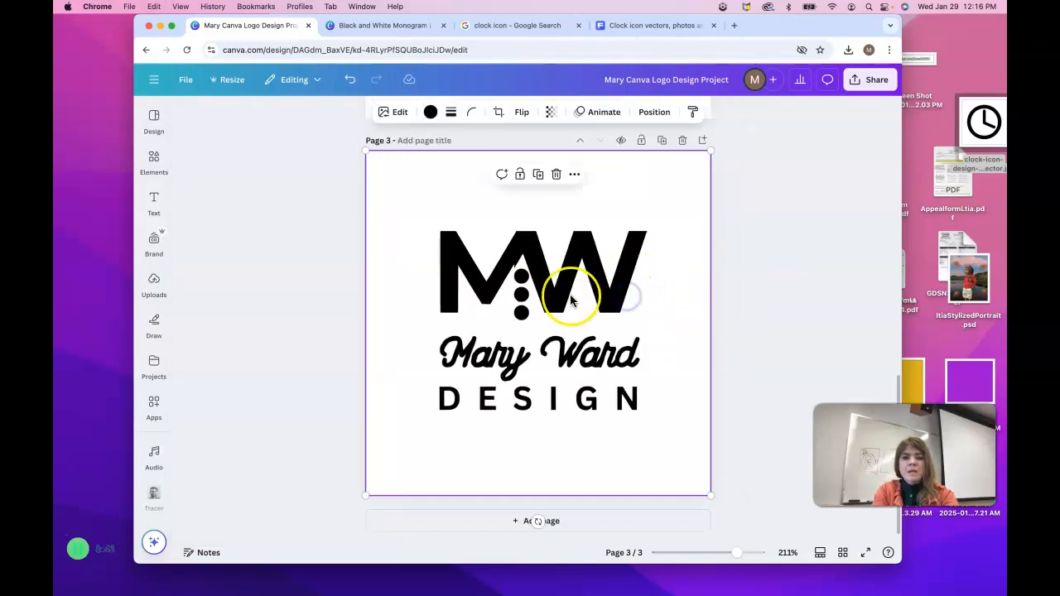
left_click(791, 315)
left_click(557, 285)
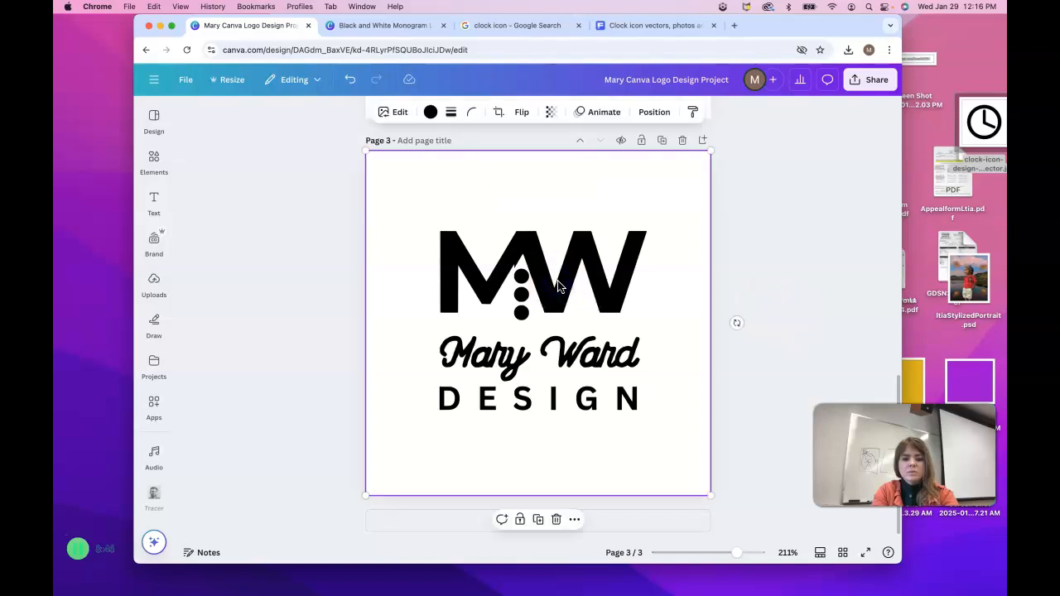
key("super+z")
left_click(559, 303)
Copy the black MW logo from page 1 and paste it onto the empty page 3.
scroll(559, 304, "up", 3)
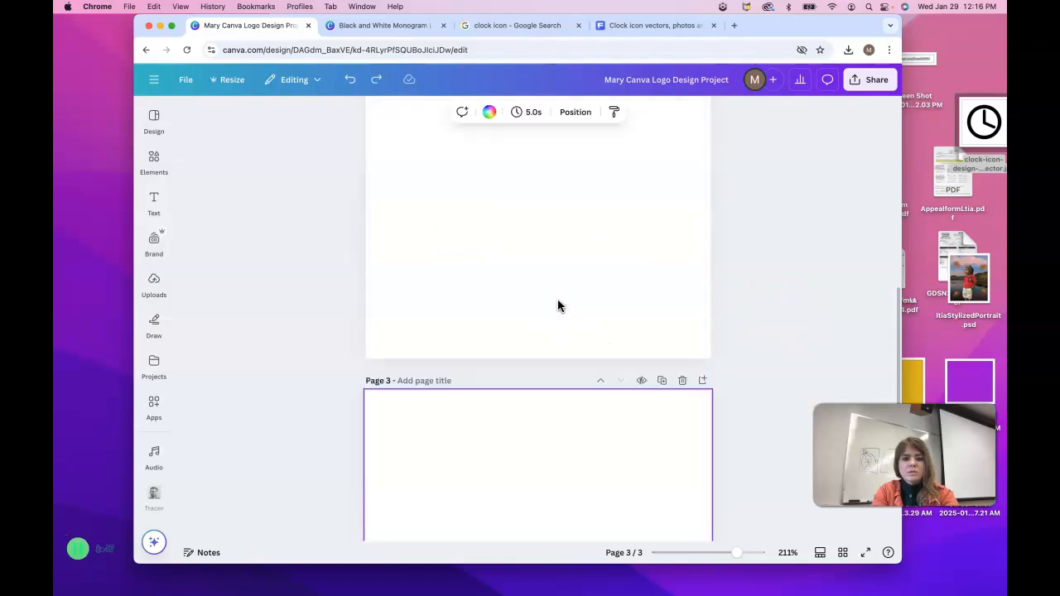
scroll(557, 306, "up", 5)
left_click(557, 298)
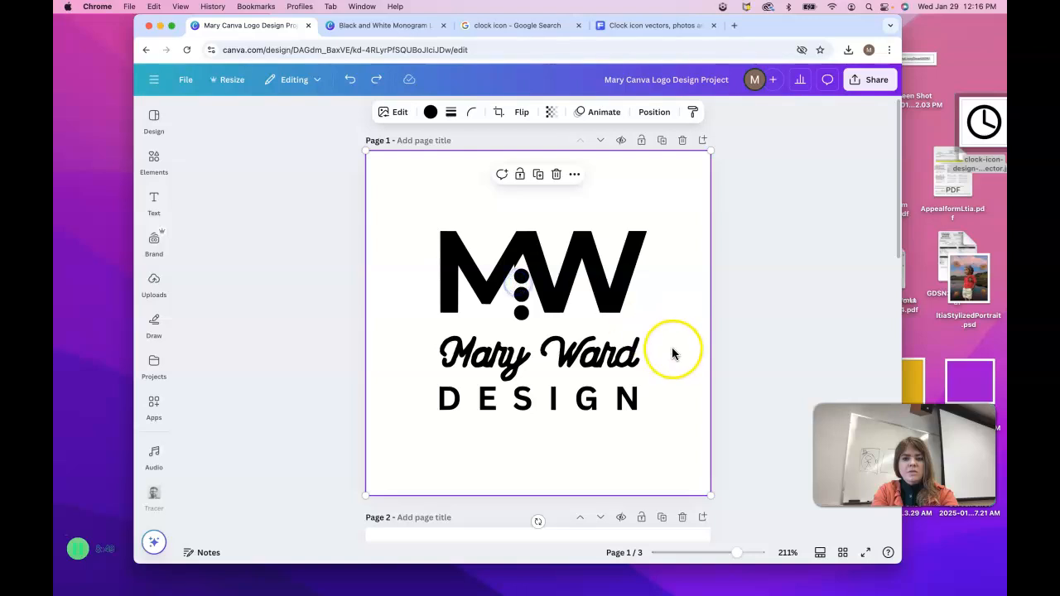
scroll(672, 352, "down", 8)
left_click(632, 374)
key("super+v")
Recolor the page 3 logo dark blue and add a fourth page containing a copy of the black logo.
scroll(632, 374, "down", 2)
left_click(551, 282)
left_click(431, 112)
left_click(360, 461)
left_click(793, 338)
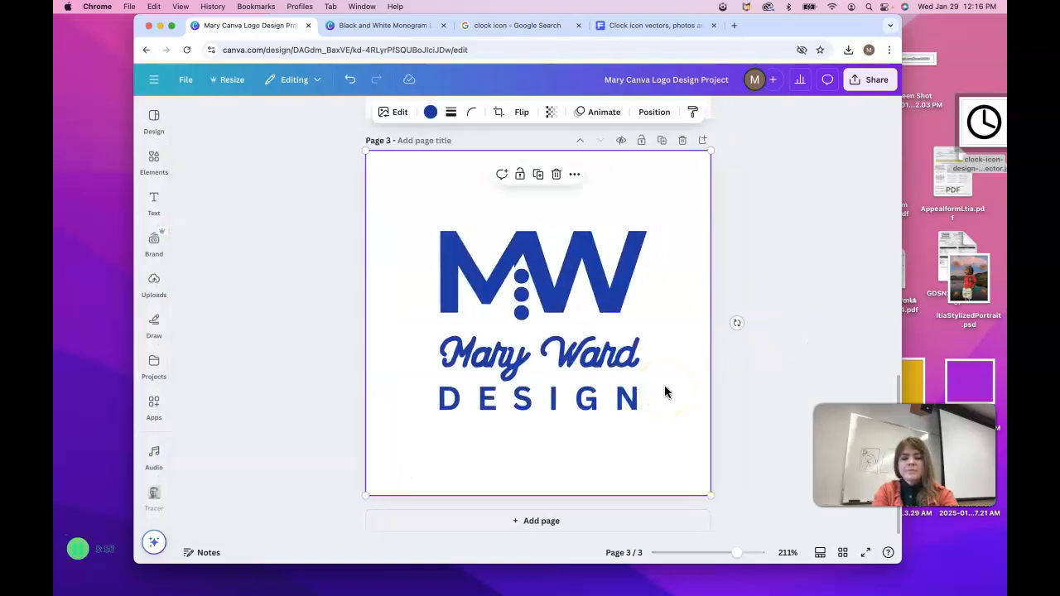
left_click(593, 523)
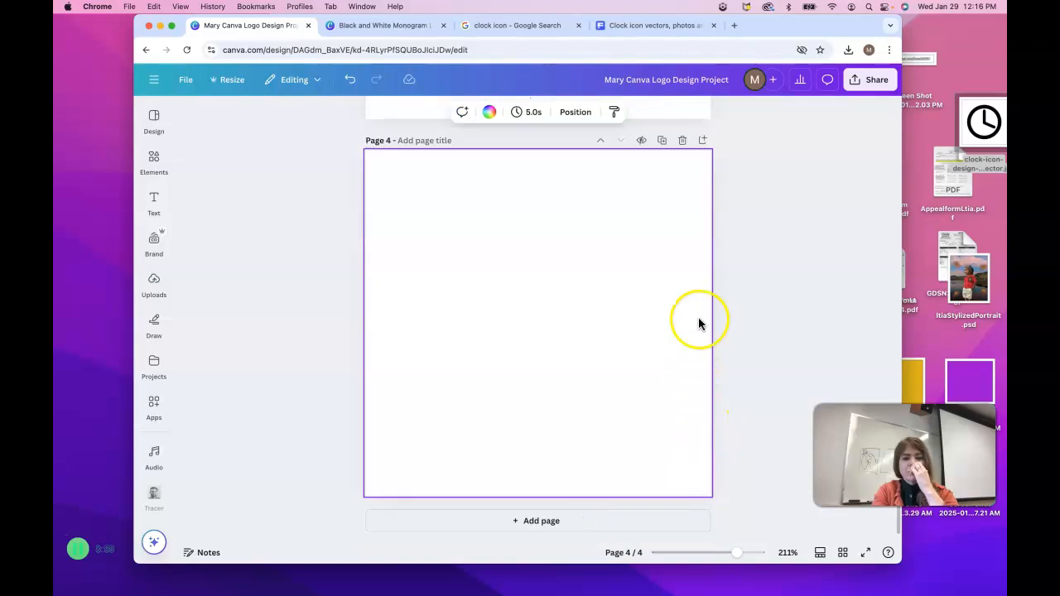
key("super+v")
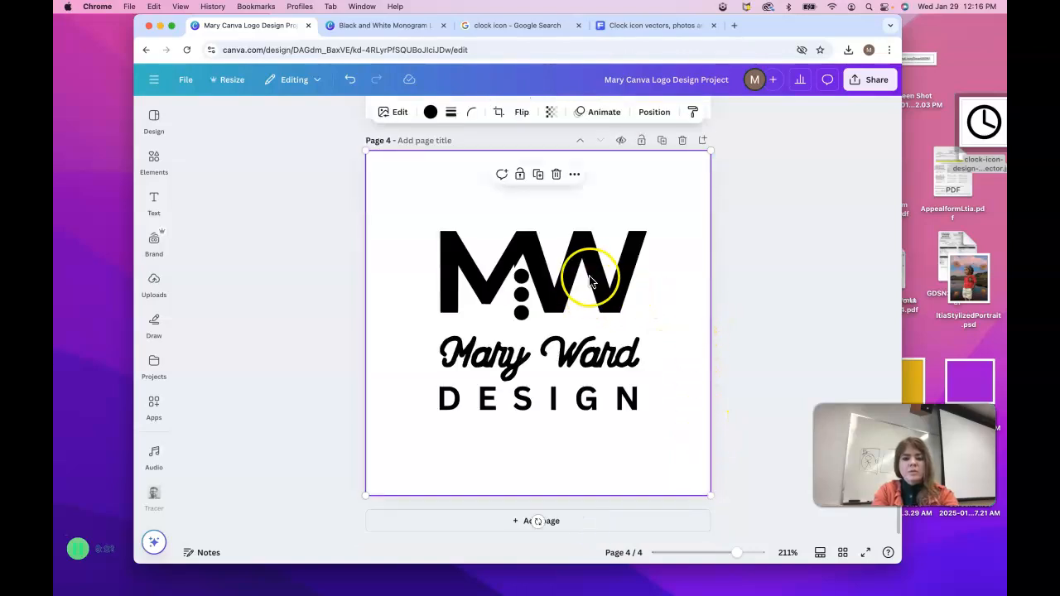
Scale the dark blue logo on page 3 down slightly.
scroll(590, 274, "up", 5)
left_click(583, 293)
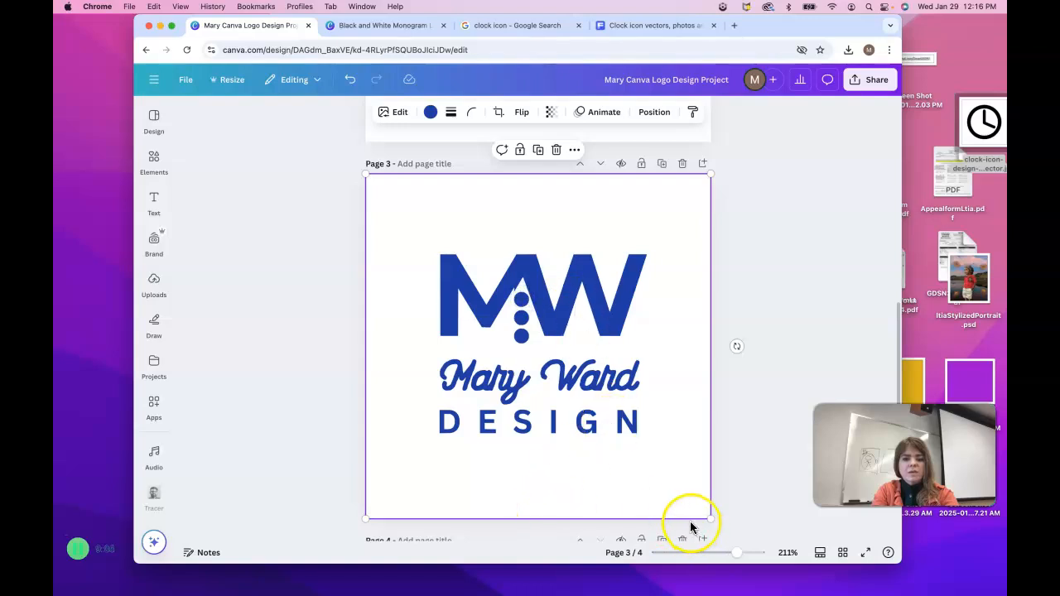
left_click_drag(711, 519, 705, 460)
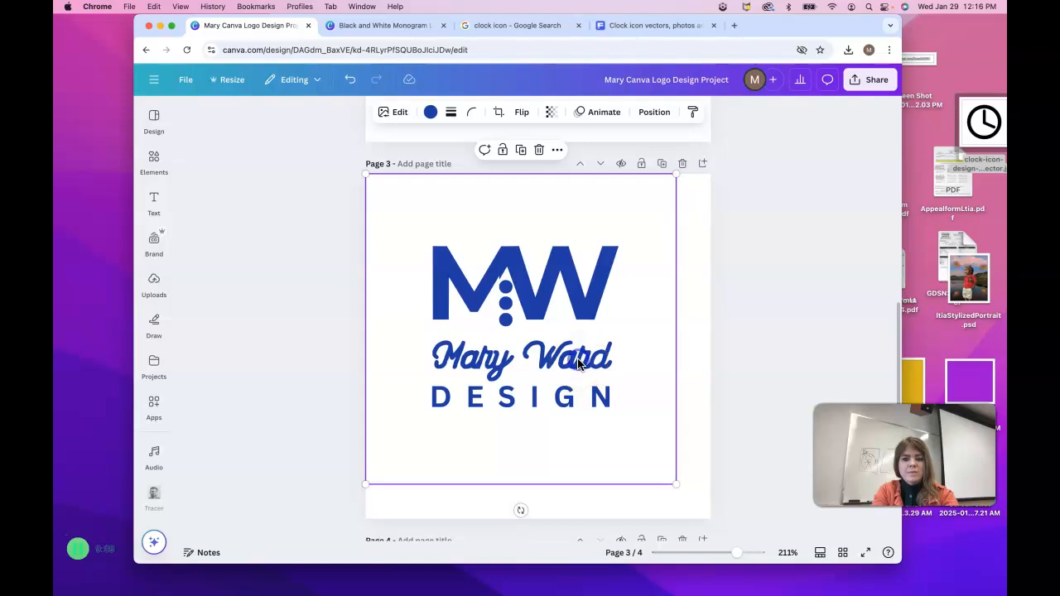
Crop the dark blue logo on page 3 tightly around the MW monogram, cutting off the name and DESIGN lines.
double_click(603, 301)
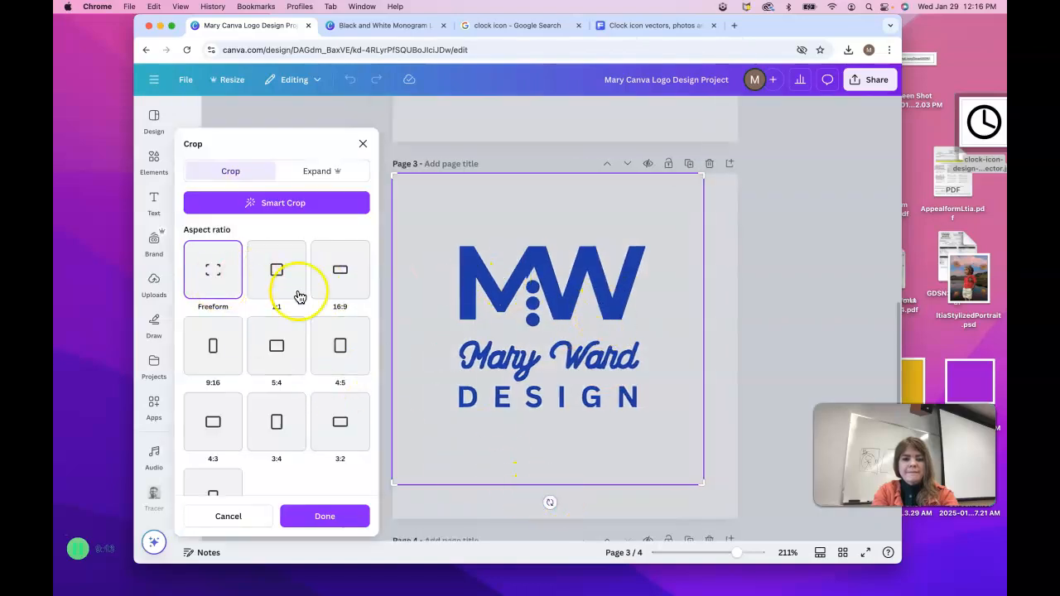
left_click_drag(704, 453, 701, 332)
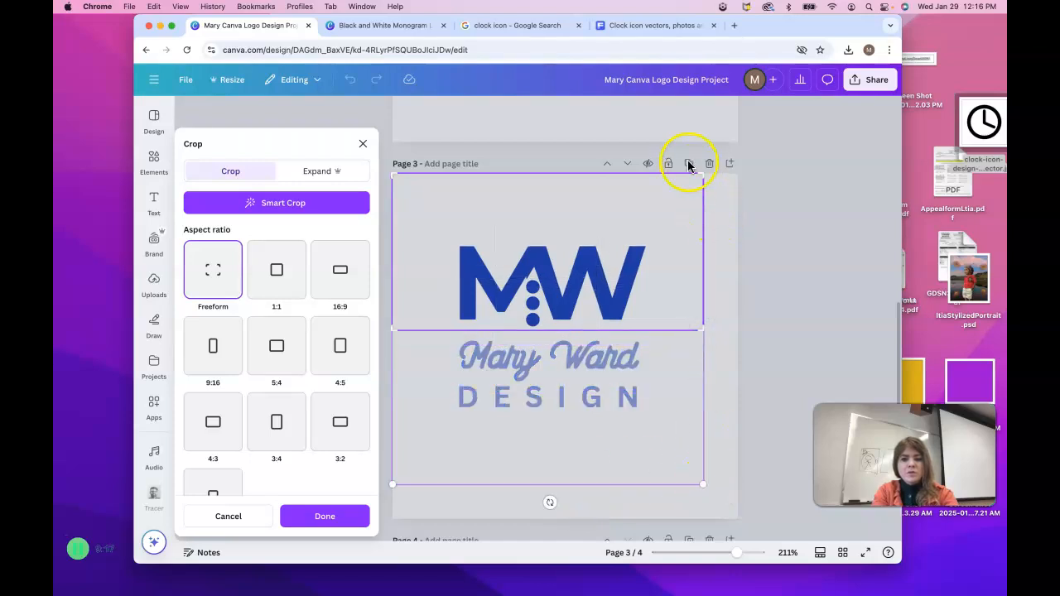
left_click_drag(701, 171, 671, 232)
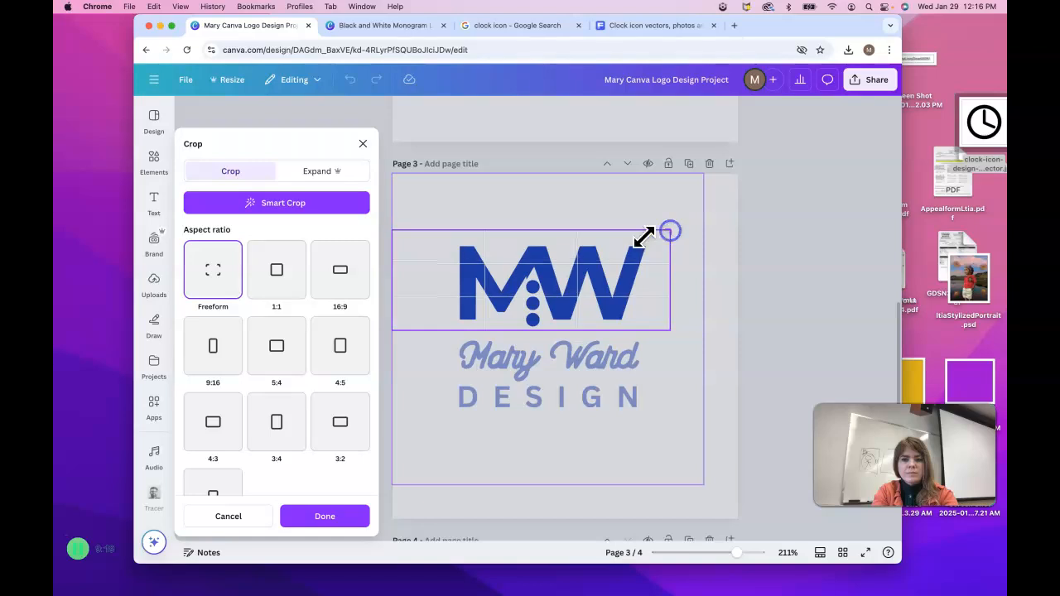
left_click_drag(398, 332, 435, 332)
left_click_drag(654, 330, 647, 331)
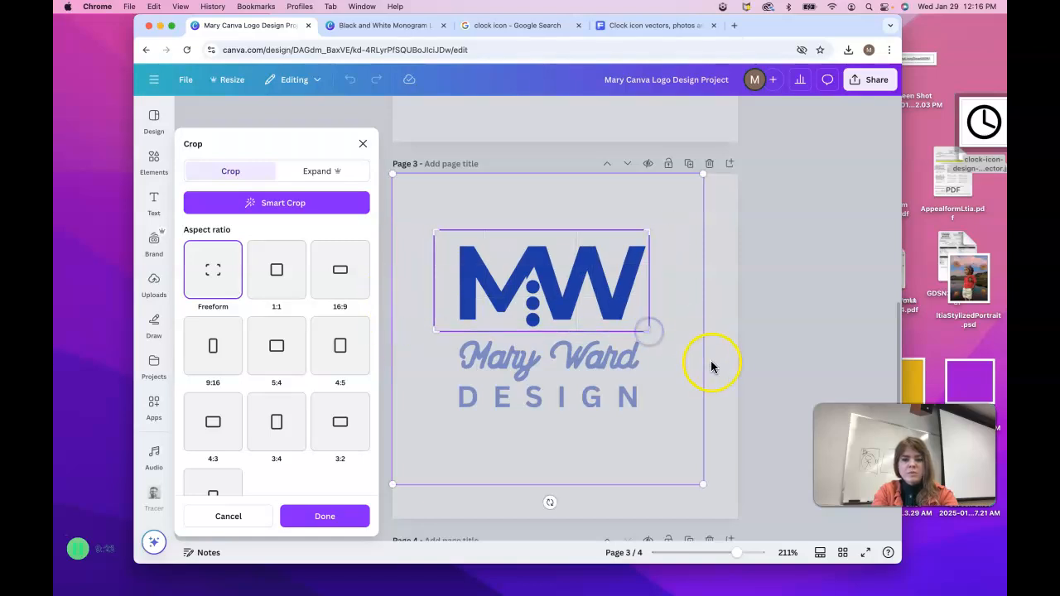
left_click(711, 366)
Place a copy of the cropped logo below the monogram and shift its crop to show only the name and DESIGN lines.
left_click_drag(589, 307, 568, 330)
double_click(566, 427)
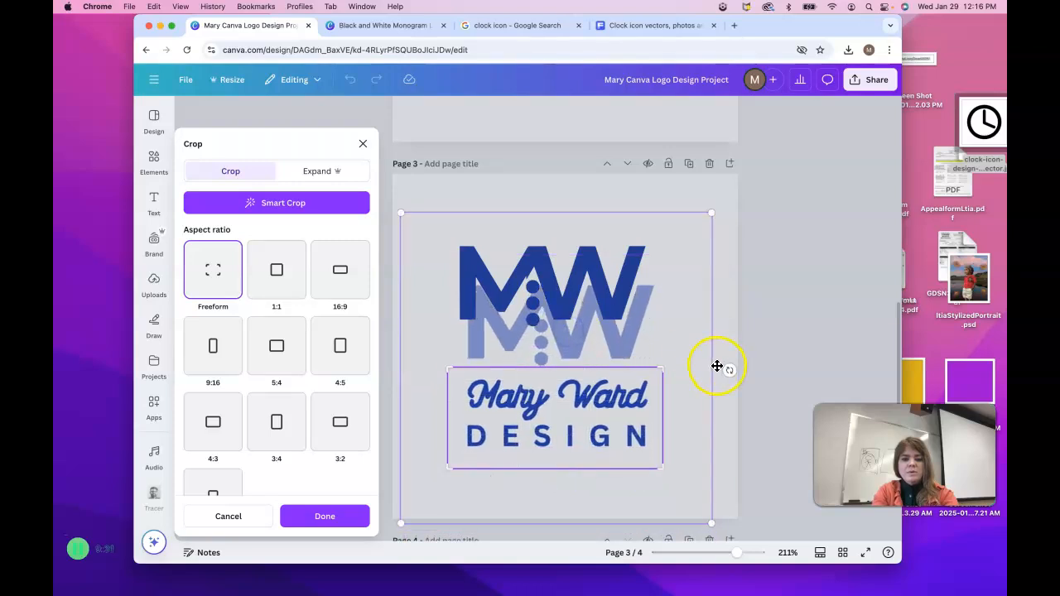
left_click(717, 366)
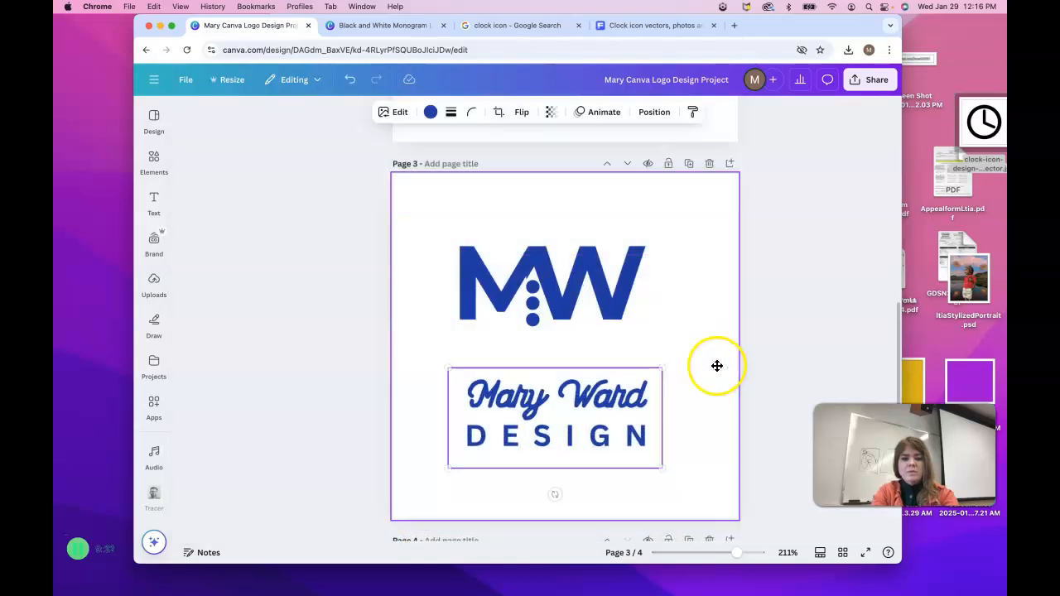
Move the cropped name and DESIGN lines up directly beneath the MW monogram on page 3.
left_click_drag(557, 379, 543, 334)
double_click(560, 363)
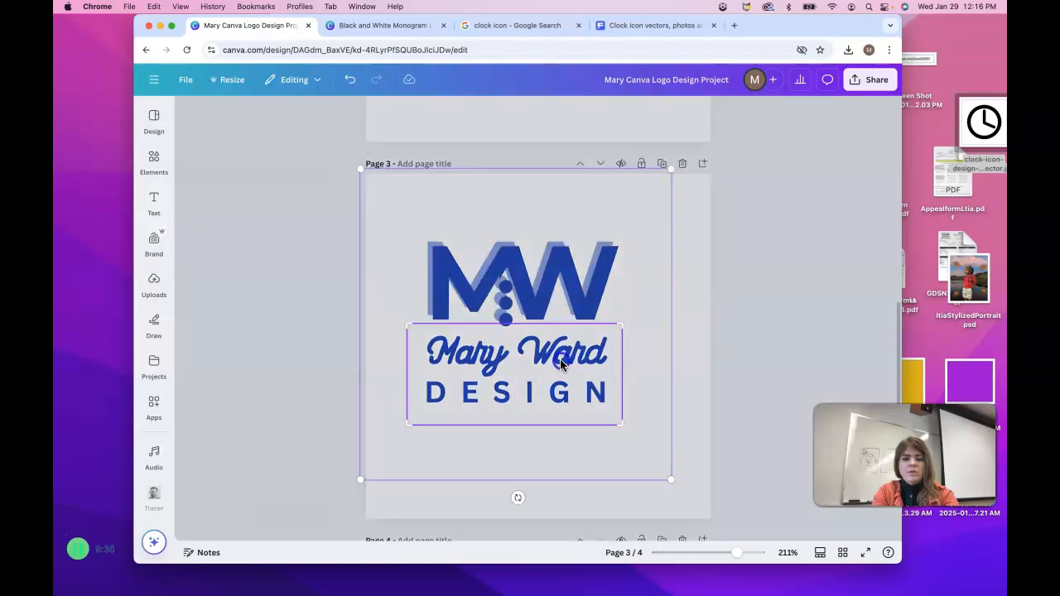
left_click(752, 399)
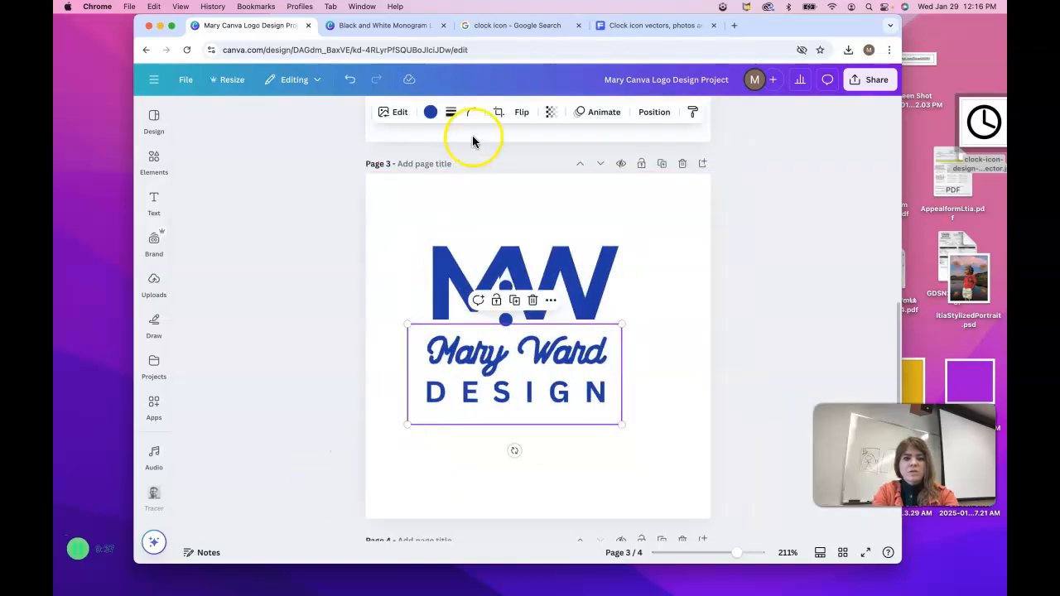
Recolor the name and DESIGN lines orange and move both logo parts together toward the center of page 3.
left_click(430, 114)
left_click(358, 491)
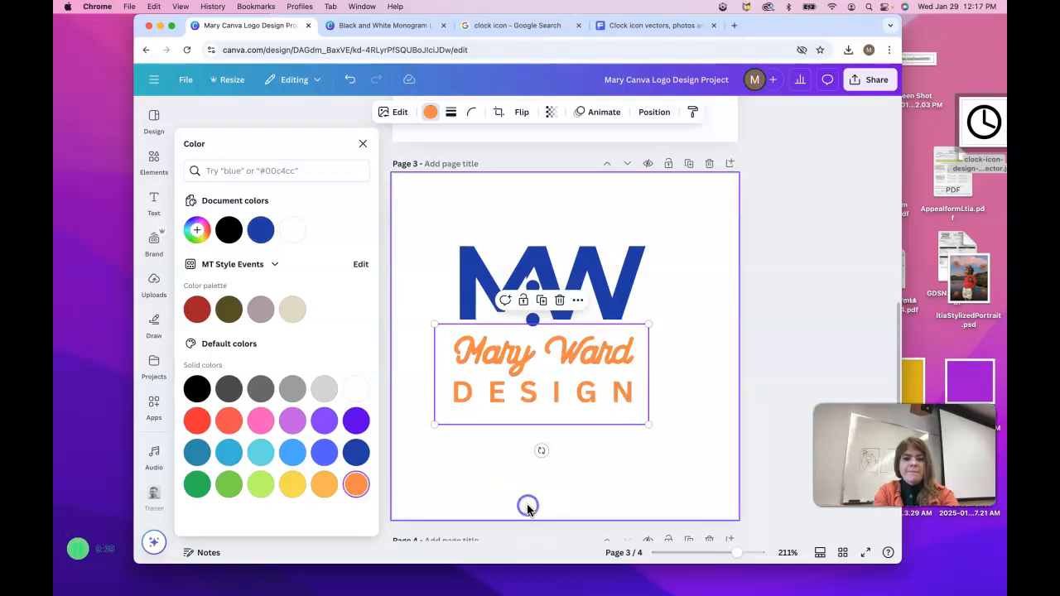
left_click(526, 504)
left_click_drag(429, 230, 513, 403)
left_click(662, 426)
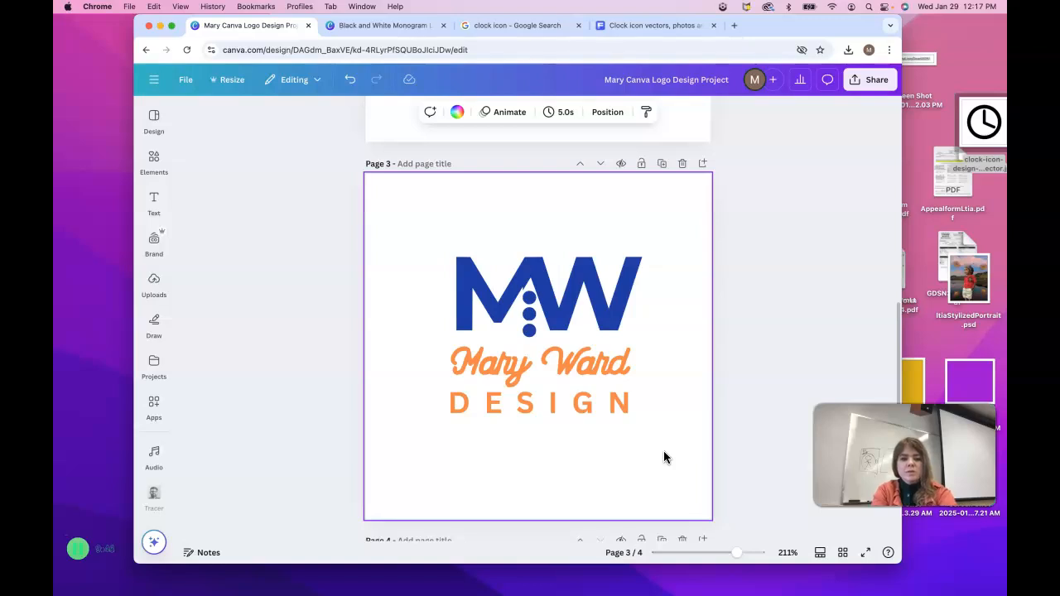
Review the logo color versions across the pages of the design.
scroll(664, 457, "down", 5)
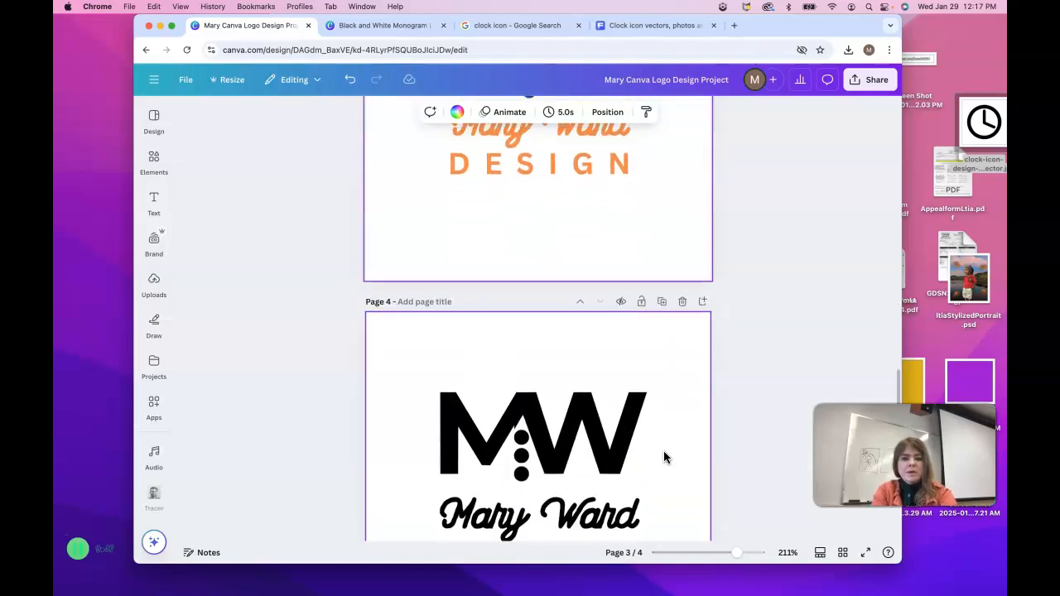
scroll(663, 451, "up", 1)
scroll(663, 451, "down", 2)
scroll(663, 445, "up", 6)
scroll(663, 447, "up", 6)
scroll(509, 335, "down", 5)
left_click(532, 272)
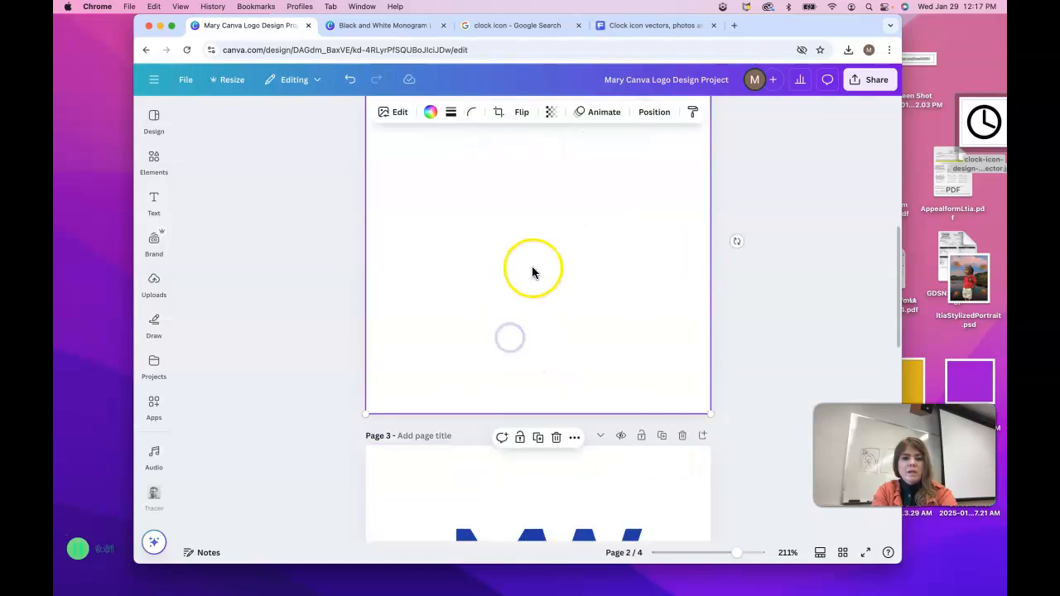
Scale the black logo on page 4 down slightly.
scroll(533, 271, "down", 10)
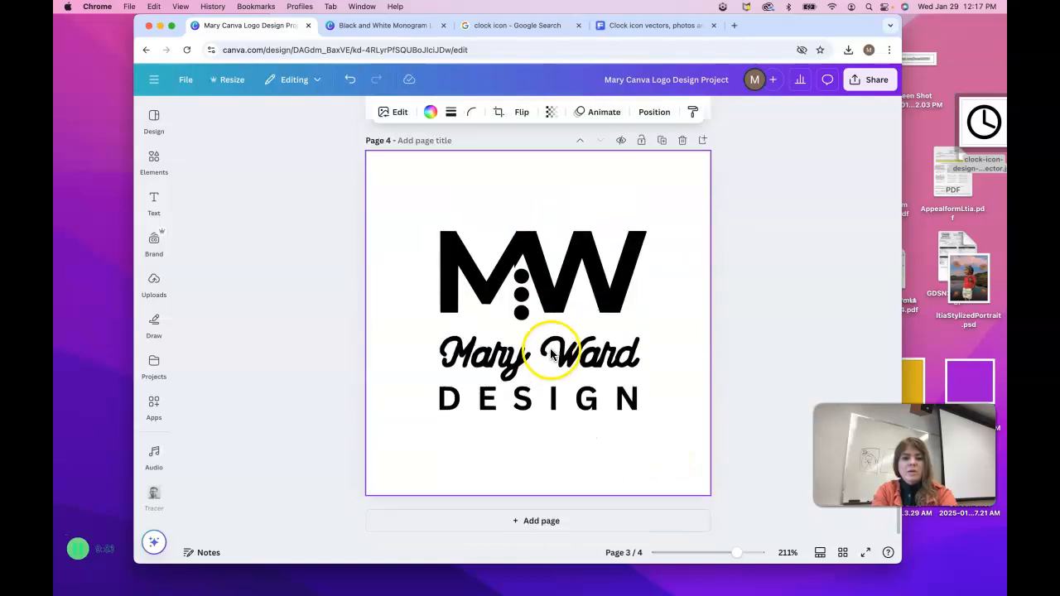
left_click(561, 287)
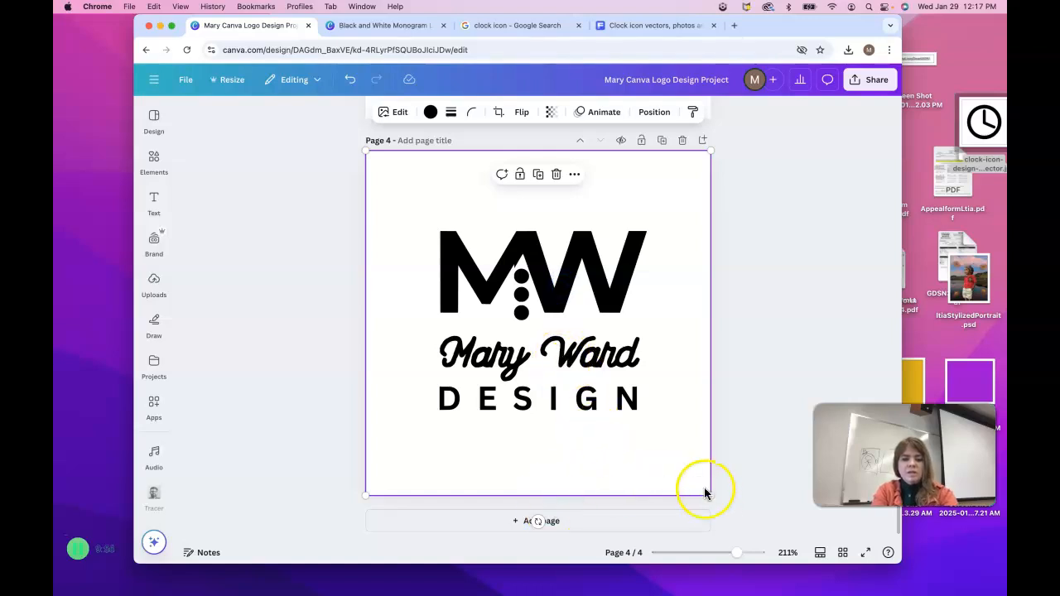
left_click_drag(709, 497, 749, 439)
Crop the black logo on page 4 to the MW monogram only and move it near the page center.
double_click(537, 344)
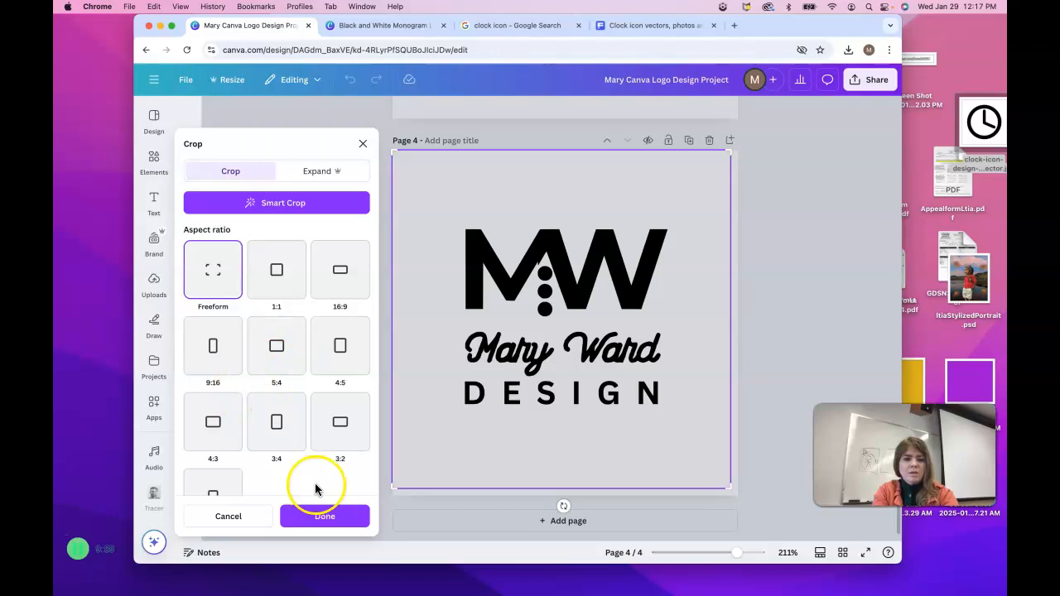
left_click_drag(725, 489, 717, 324)
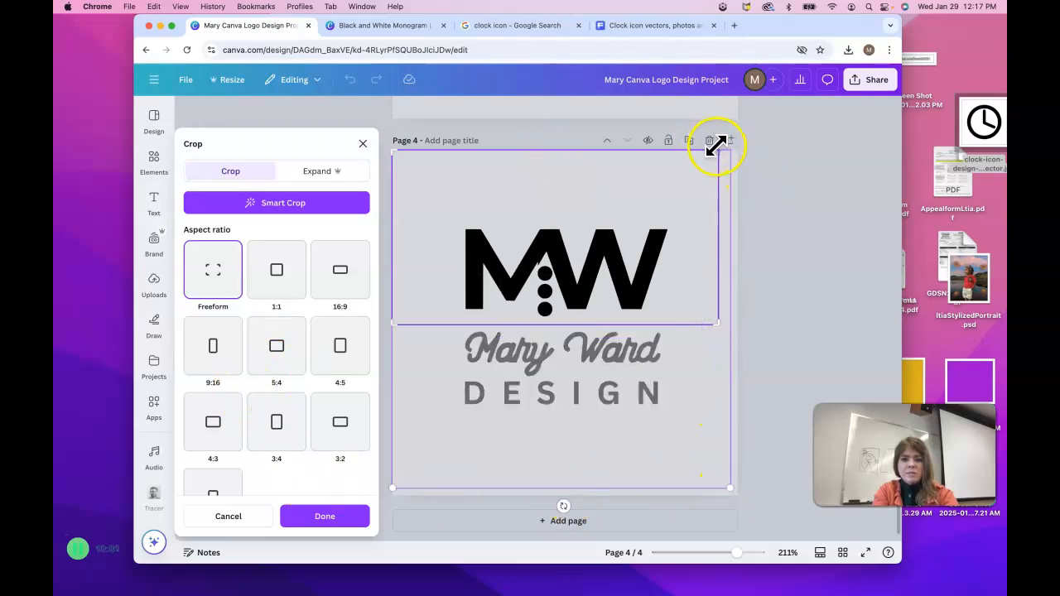
left_click_drag(711, 189, 675, 214)
left_click_drag(393, 213, 442, 215)
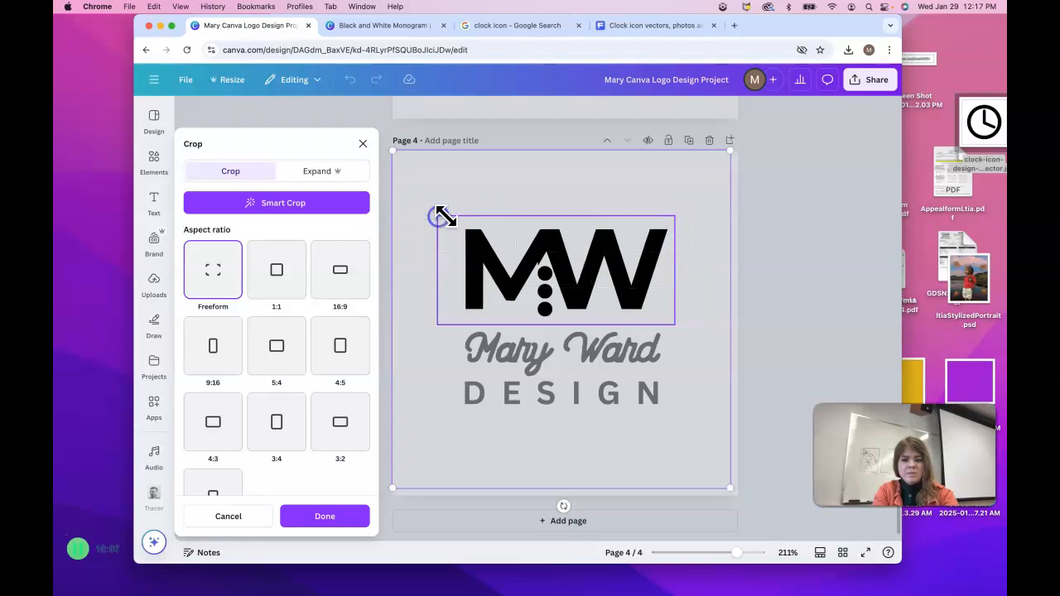
key("Return")
left_click_drag(557, 301, 567, 346)
Add a fifth page and copy the cropped black MW monogram from page 4 onto it.
left_click(593, 531)
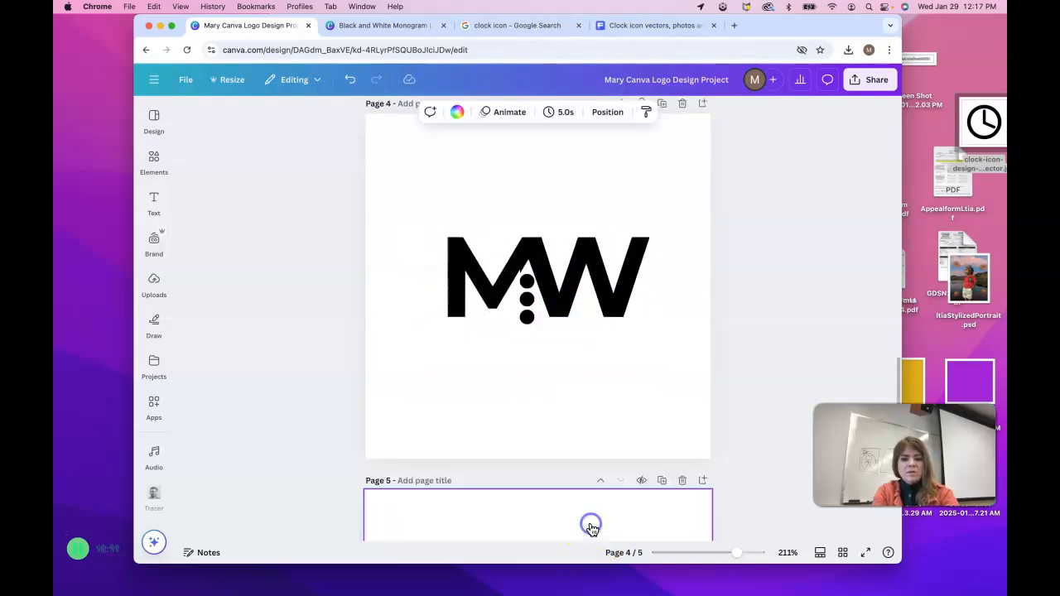
scroll(574, 258, "up", 3)
scroll(613, 149, "up", 5)
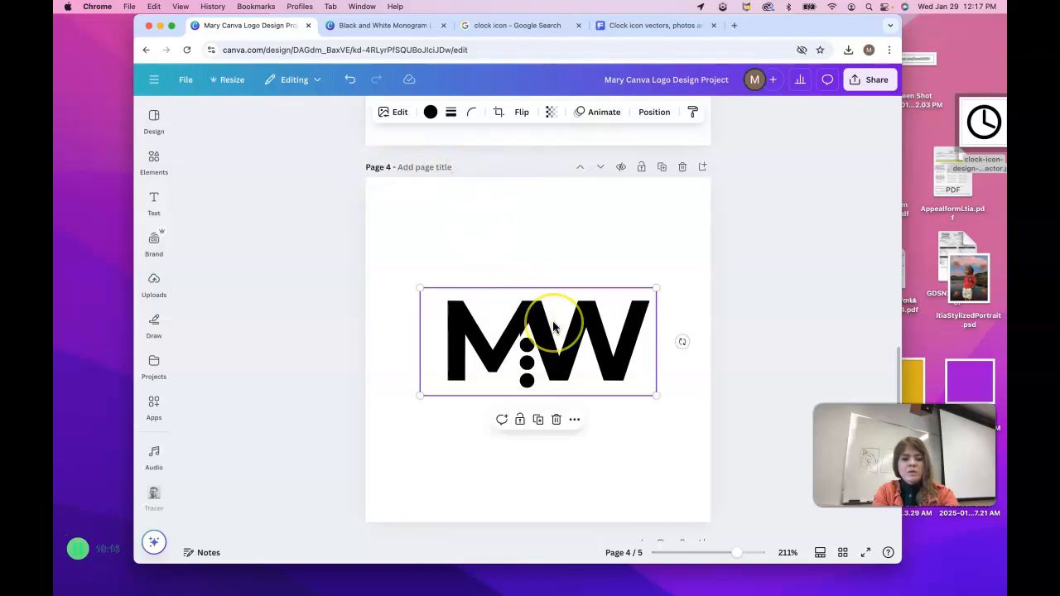
scroll(556, 325, "down", 5)
left_click(532, 361)
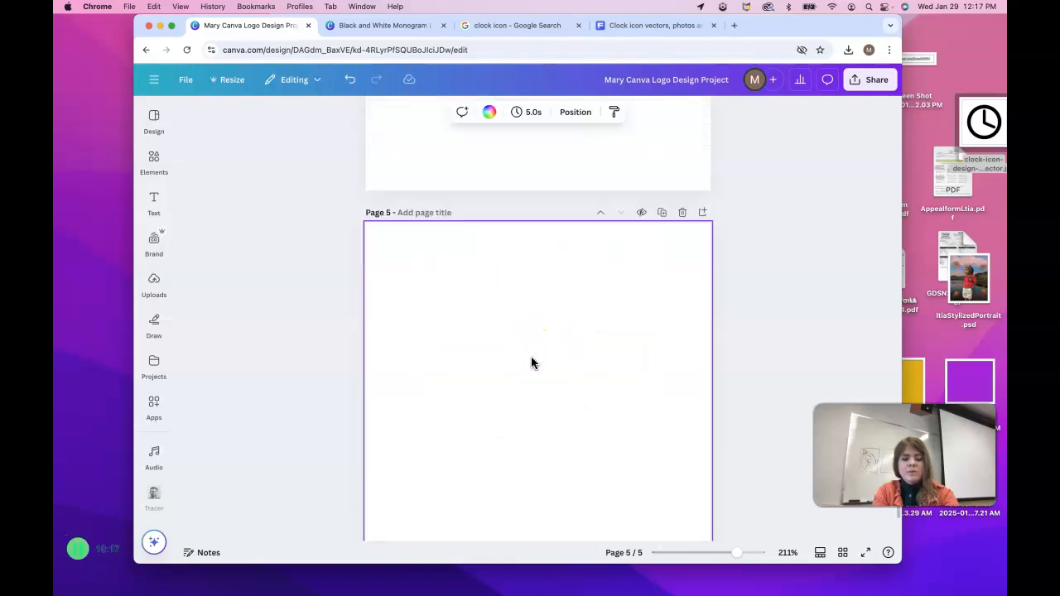
key("ctrl+v")
Recolor the MW monogram on page 5 white.
left_click(430, 112)
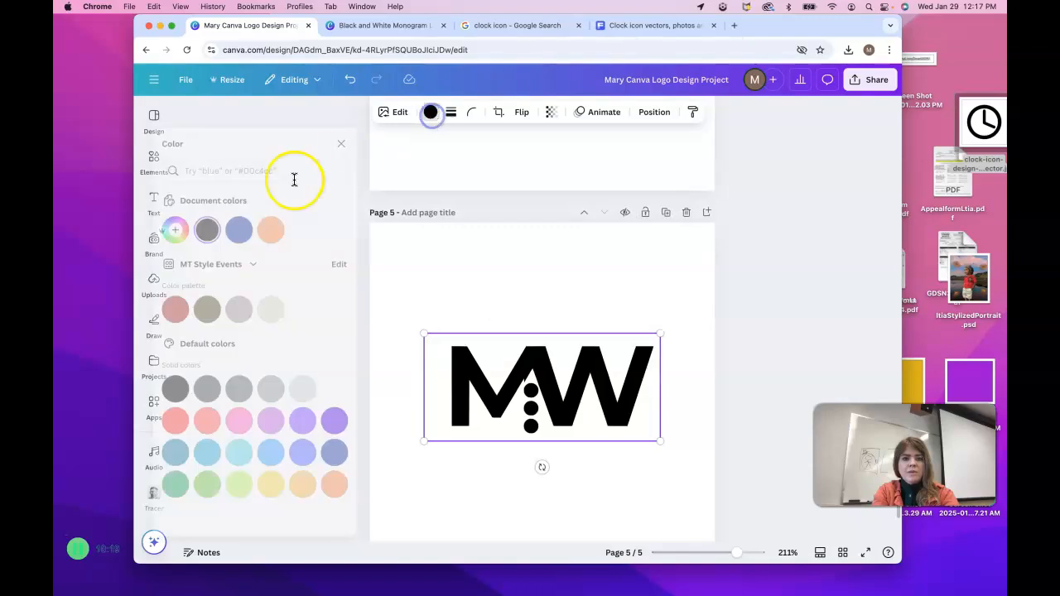
left_click(331, 241)
left_click(454, 273)
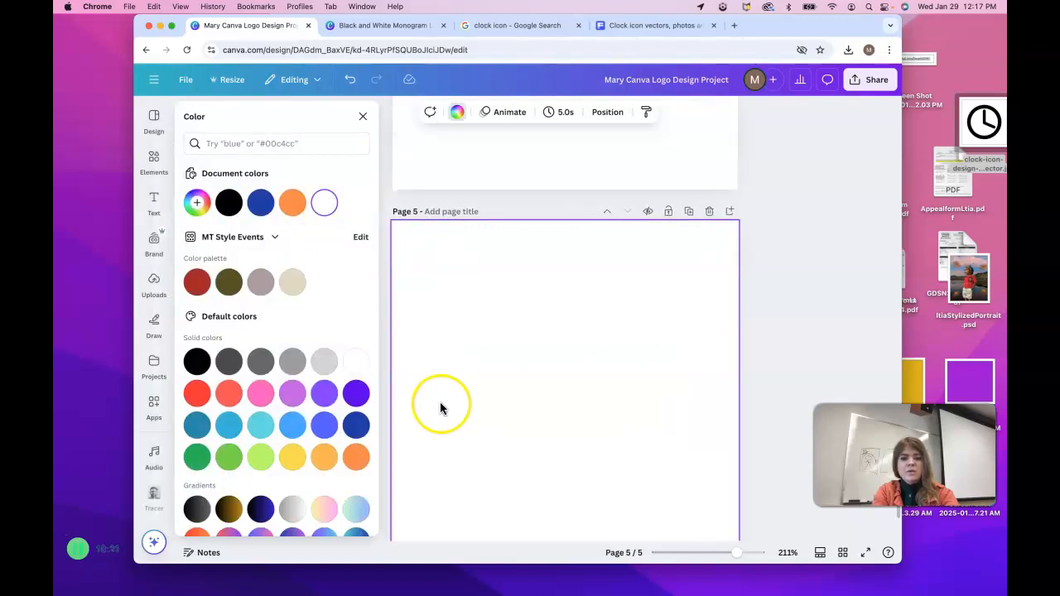
scroll(440, 401, "down", 2)
left_click(541, 294)
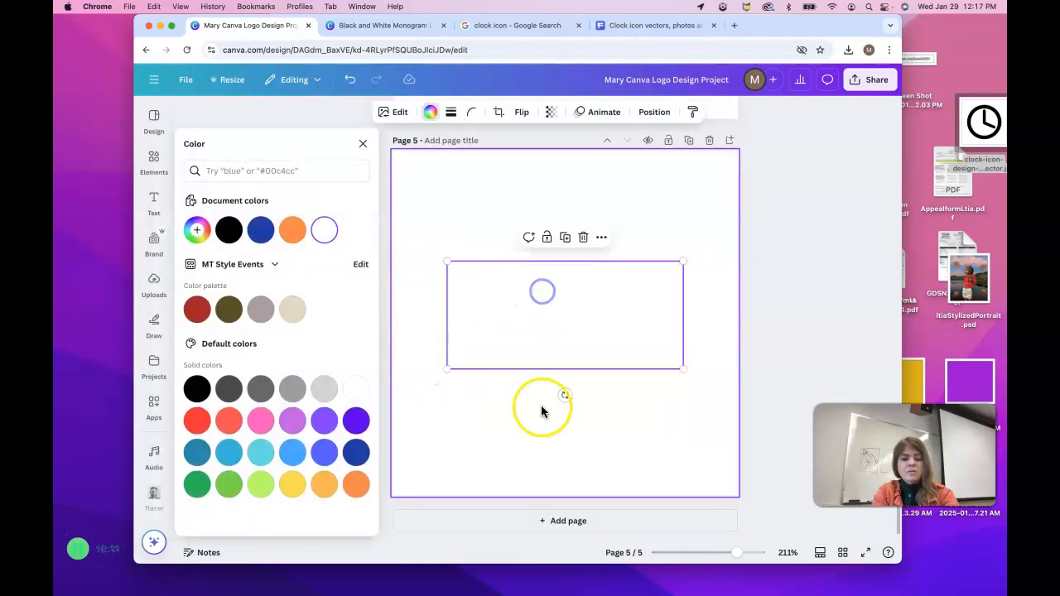
Add a sixth page containing a copy of the MW monogram recolored dark blue.
left_click(563, 520)
key("ctrl+v")
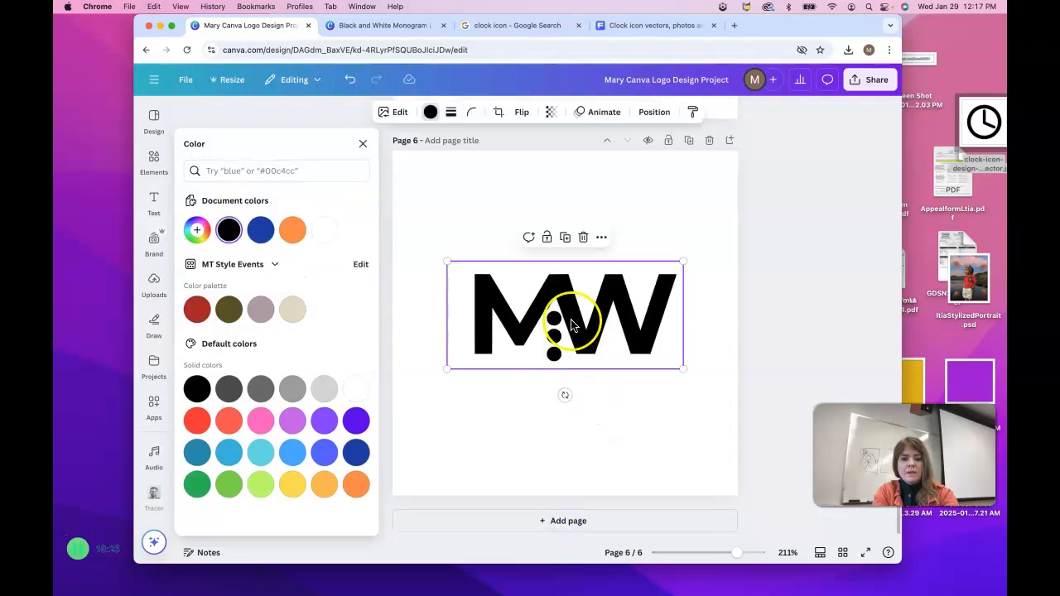
left_click(260, 229)
left_click(564, 199)
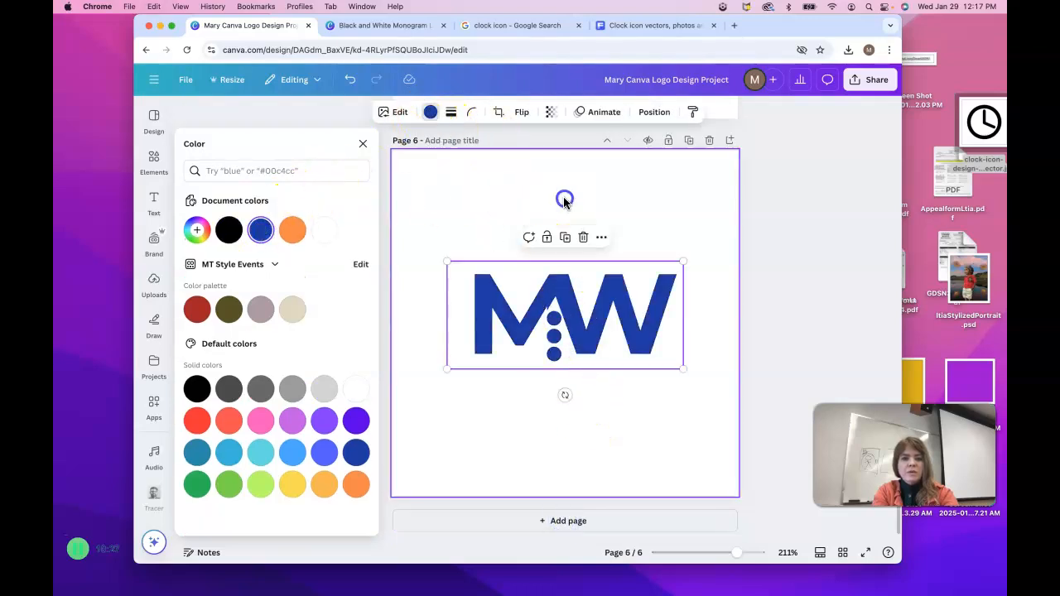
left_click(363, 116)
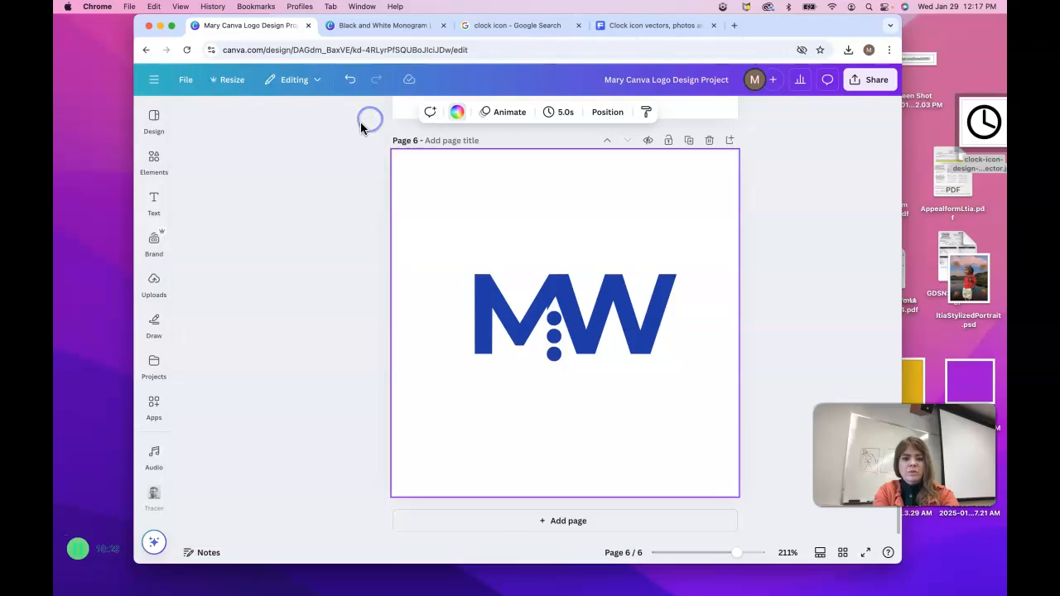
Review all six logo pages, checking the black, white and color versions of the full logo and the MW monogram.
left_click(564, 292)
scroll(563, 292, "up", 20)
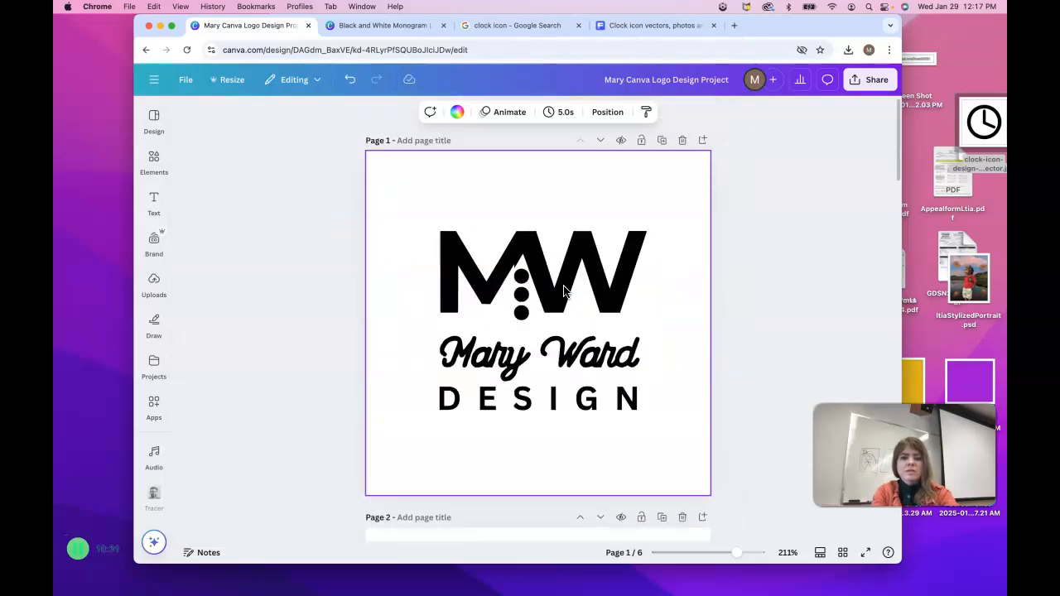
scroll(589, 383, "down", 6)
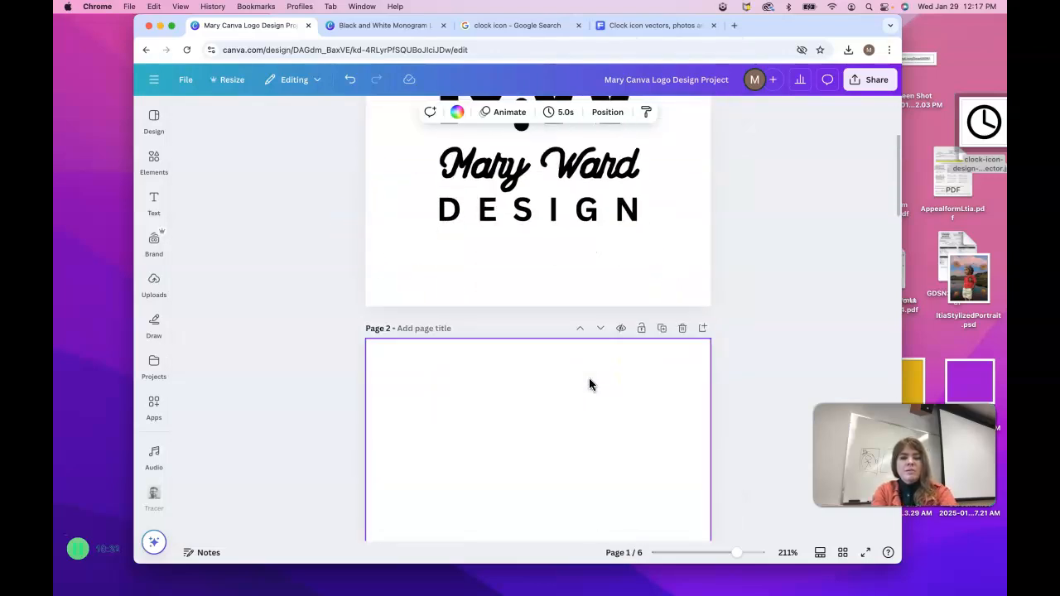
scroll(577, 328, "down", 5)
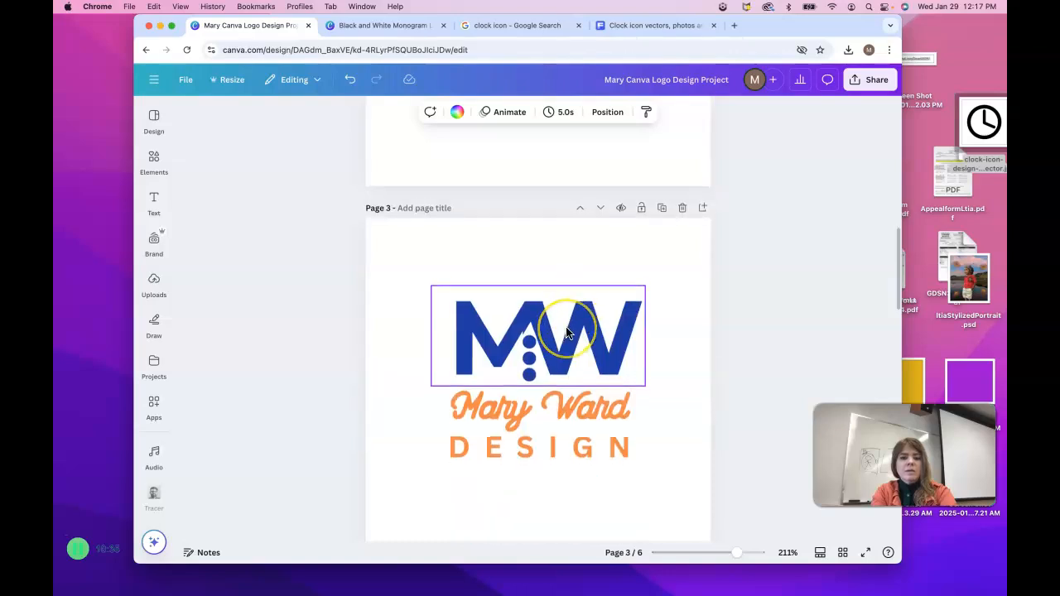
scroll(566, 332, "down", 10)
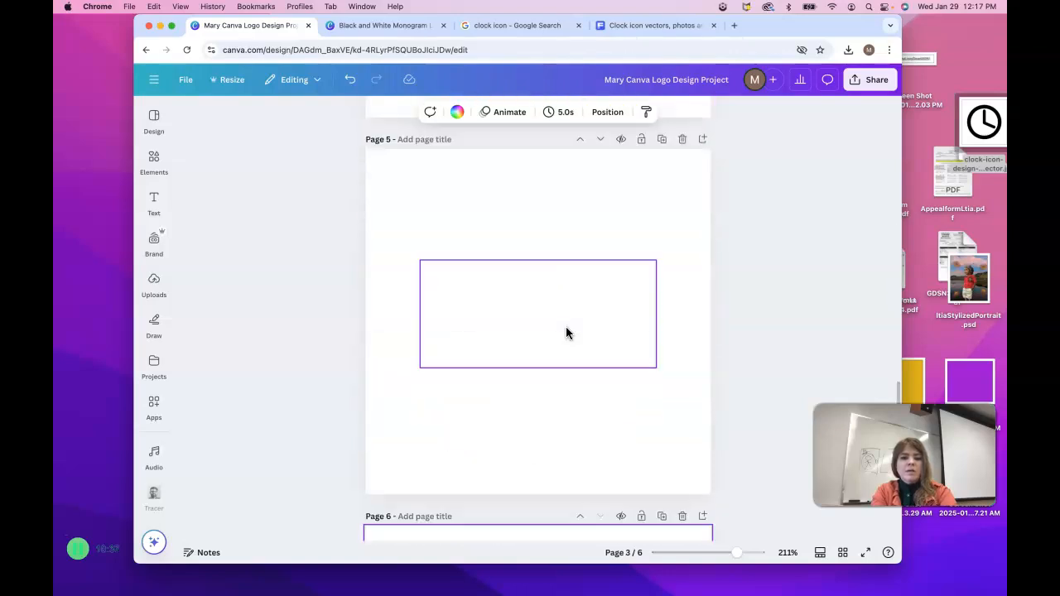
scroll(565, 332, "down", 1)
left_click(747, 325)
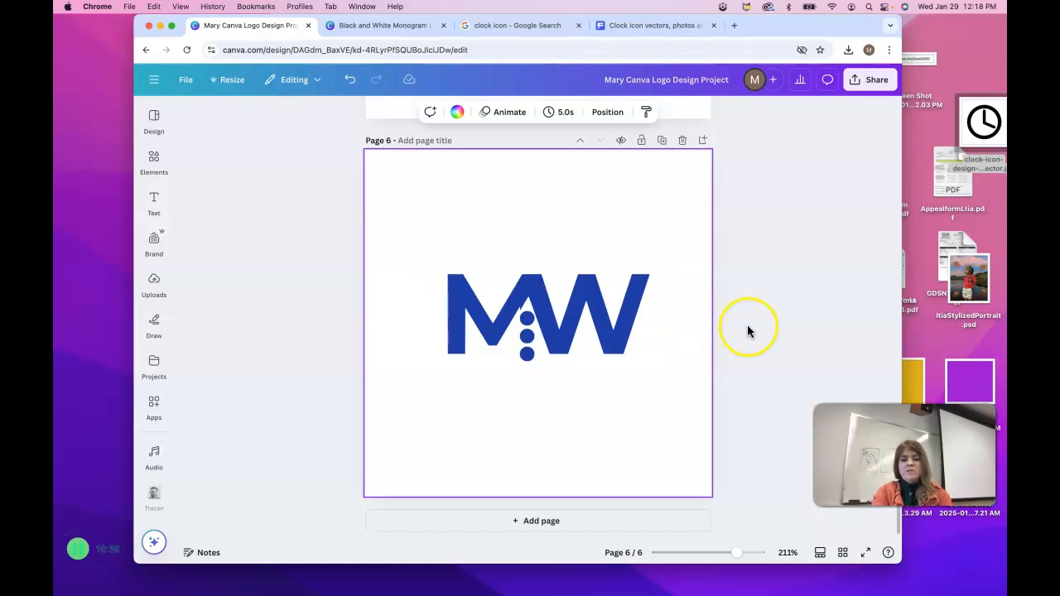
scroll(747, 325, "up", 8)
scroll(747, 332, "up", 12)
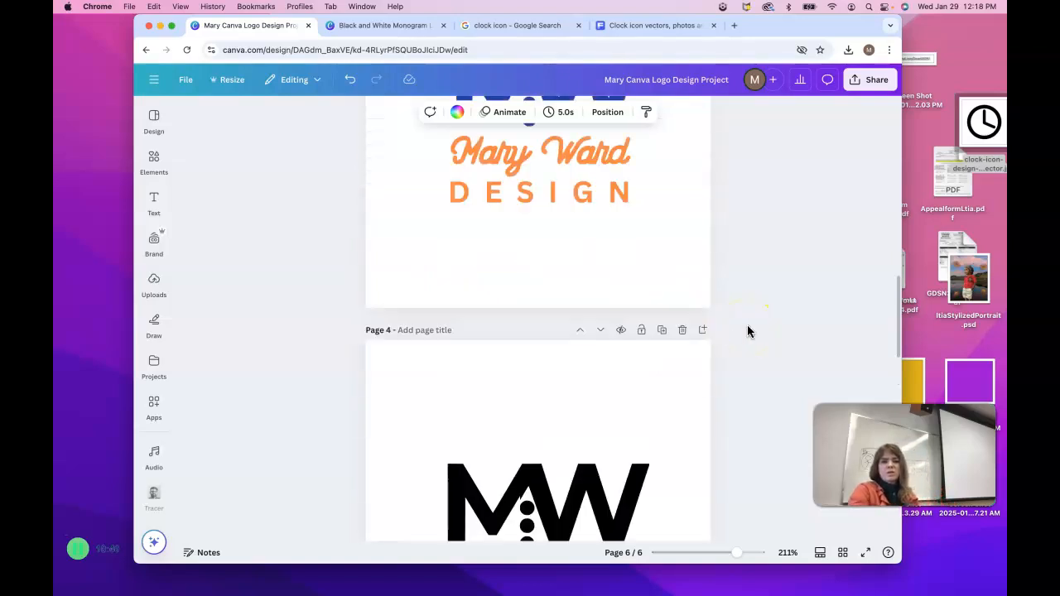
scroll(748, 331, "up", 2)
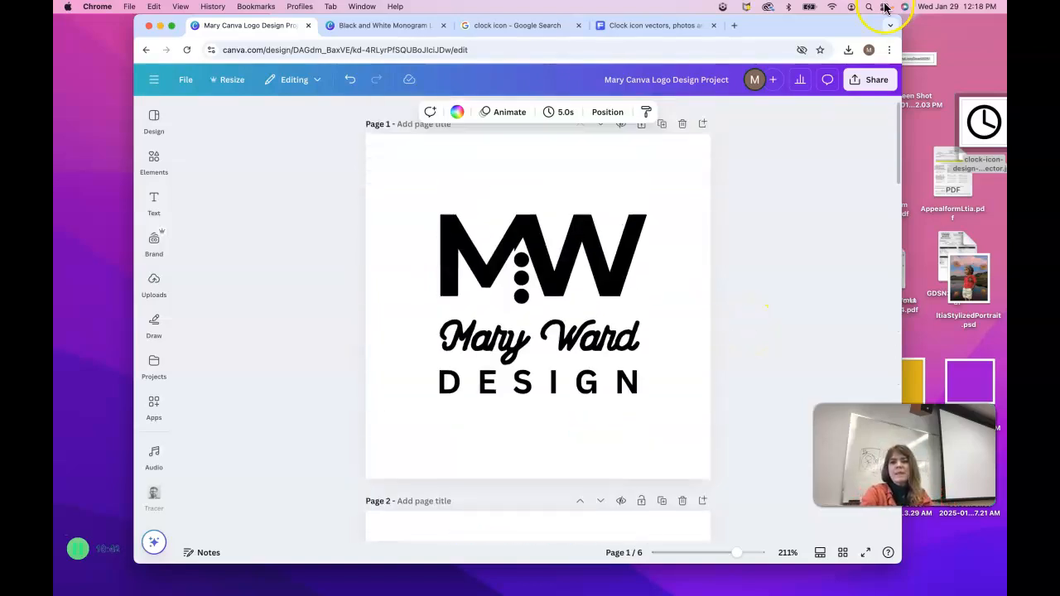
left_click(186, 80)
left_click(226, 335)
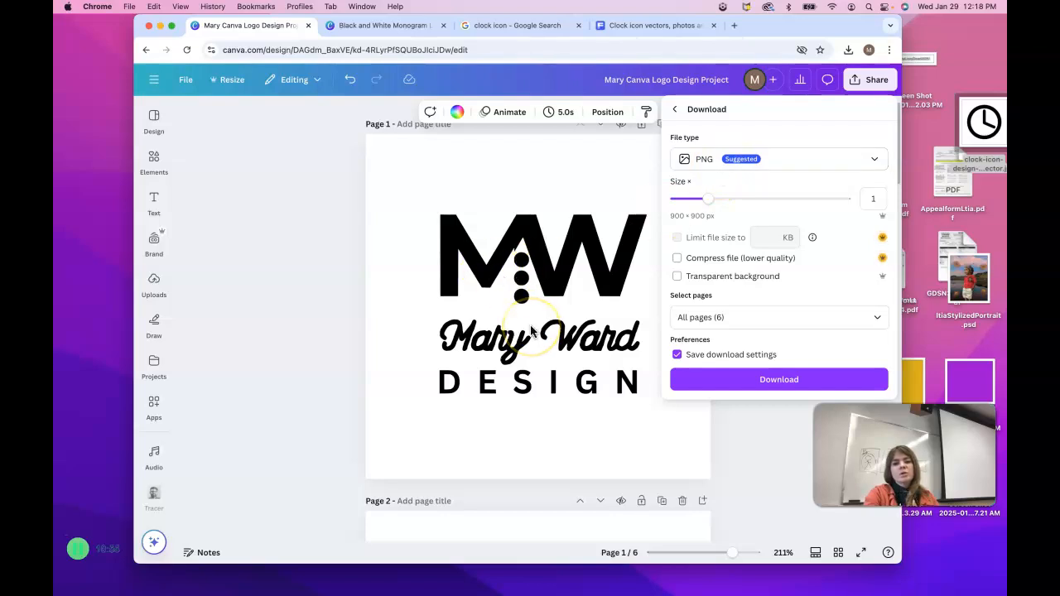
left_click(243, 265)
left_click(559, 468)
Examine the color full logo on page 3 and the black, white and blue MW monograms on pages 4 to 6.
scroll(559, 472, "down", 5)
scroll(558, 472, "down", 5)
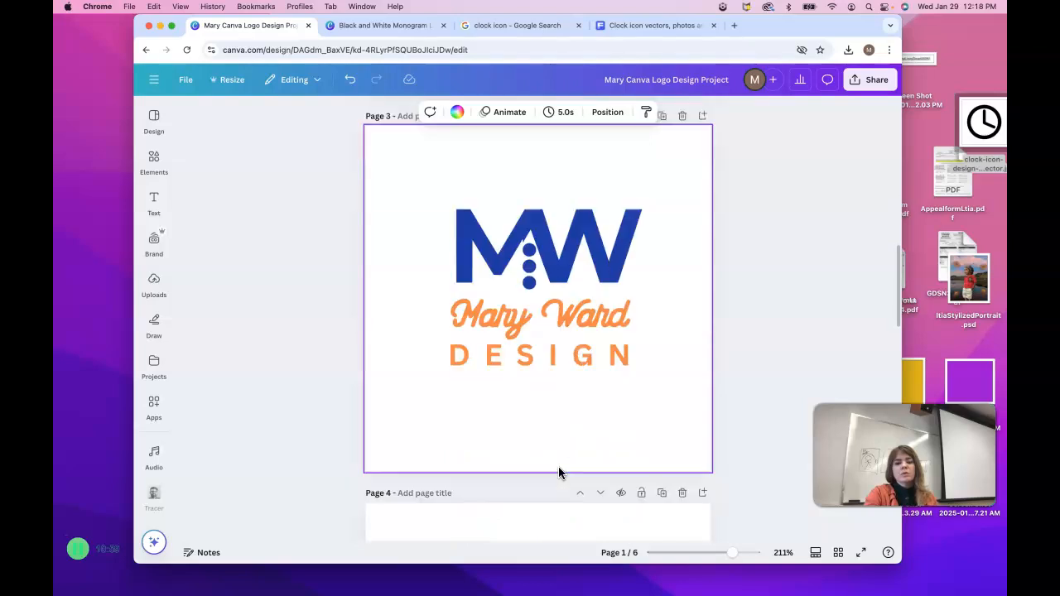
scroll(558, 466, "down", 6)
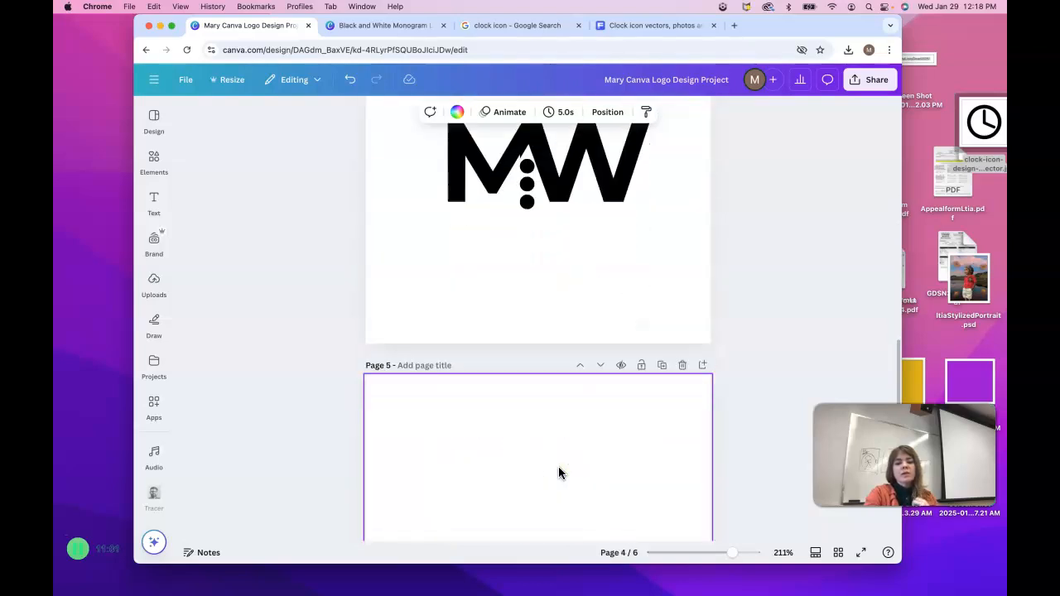
scroll(558, 466, "up", 2)
left_click(563, 354)
left_click(559, 435)
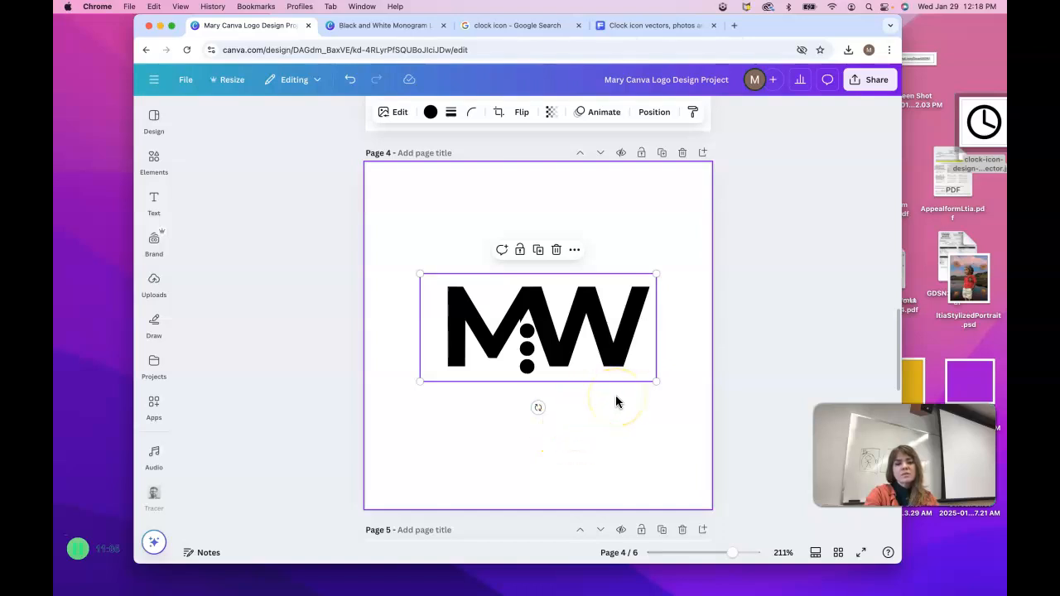
scroll(581, 390, "down", 4)
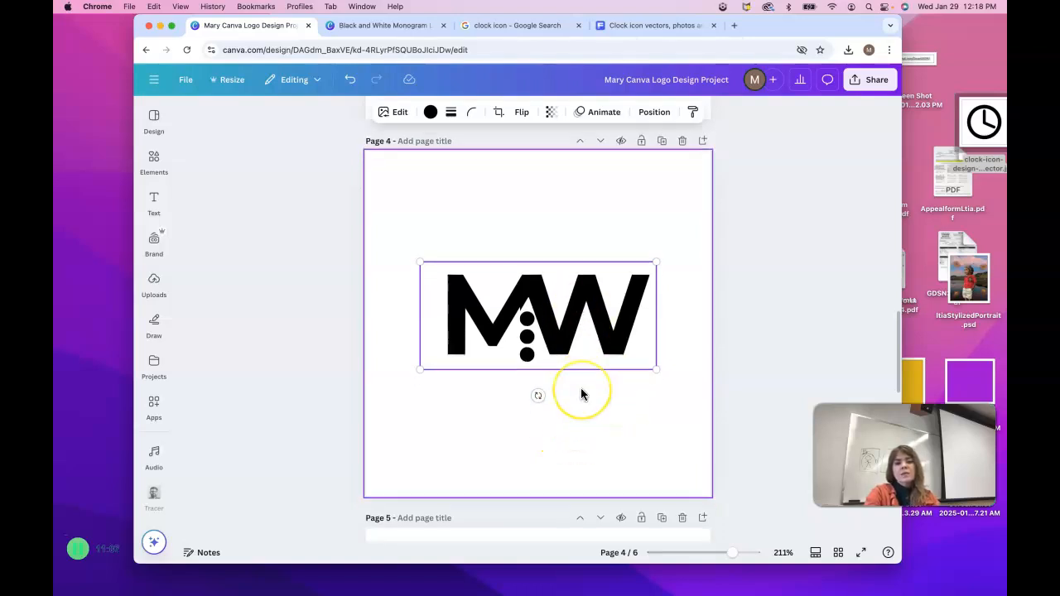
scroll(580, 394, "down", 4)
left_click(575, 508)
scroll(575, 497, "up", 1)
left_click(569, 365)
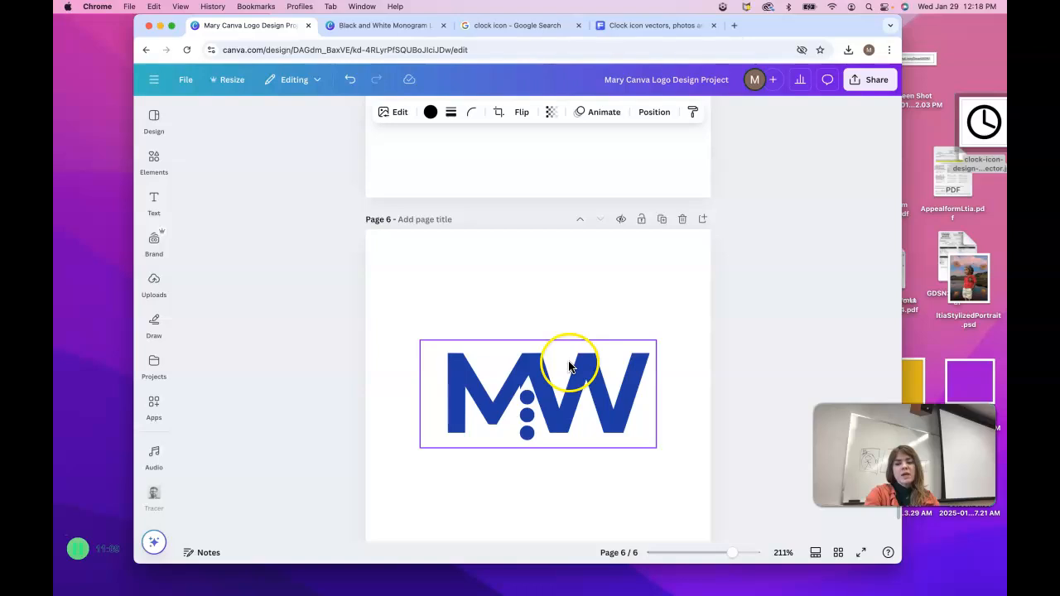
Download all six pages as PNG files at size 3.125 with a transparent background.
left_click(878, 83)
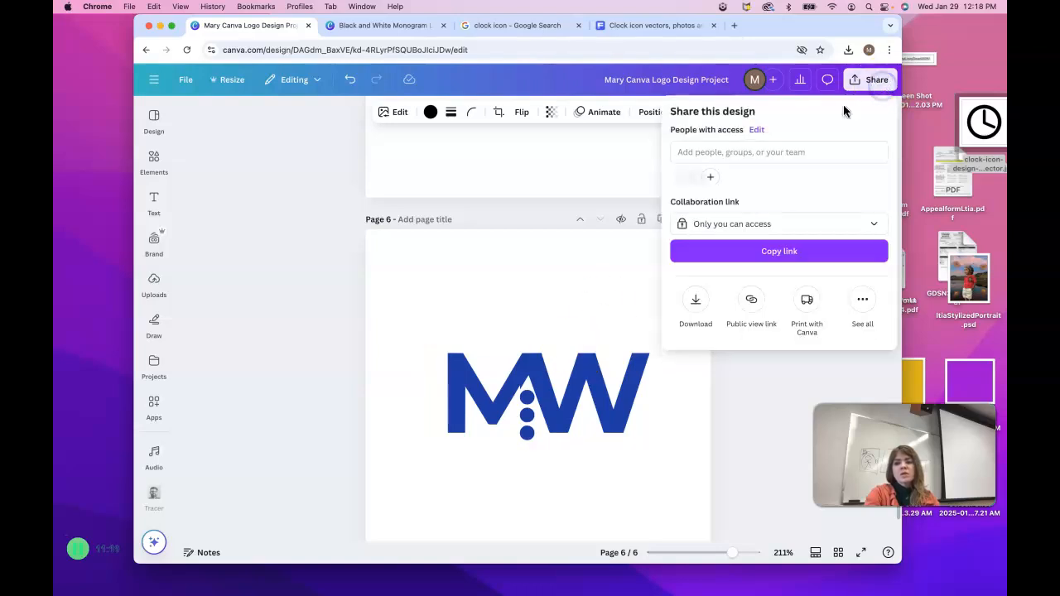
left_click(696, 300)
left_click(780, 160)
left_click(752, 291)
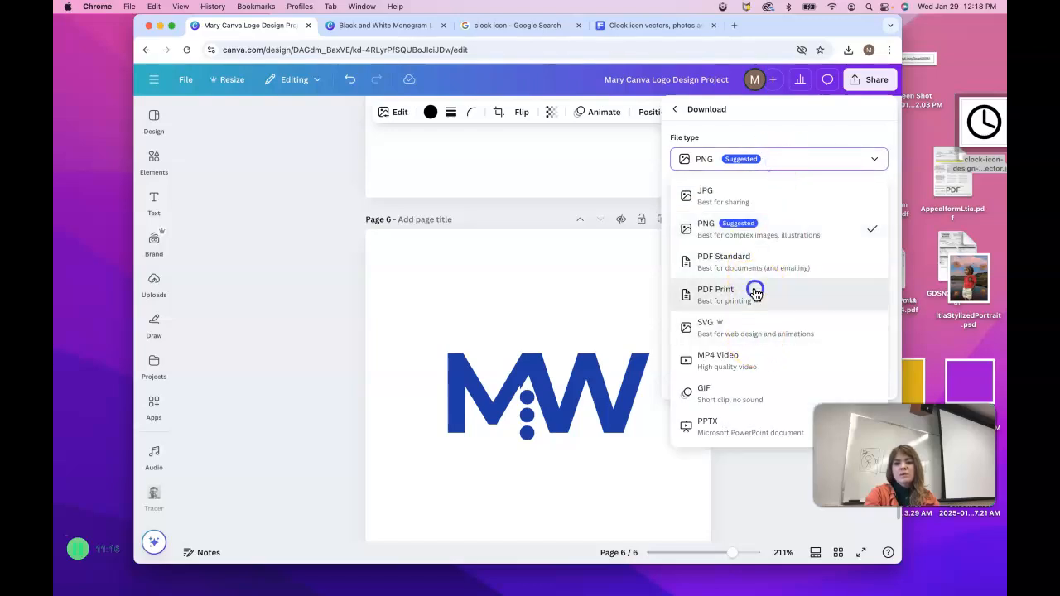
left_click(793, 159)
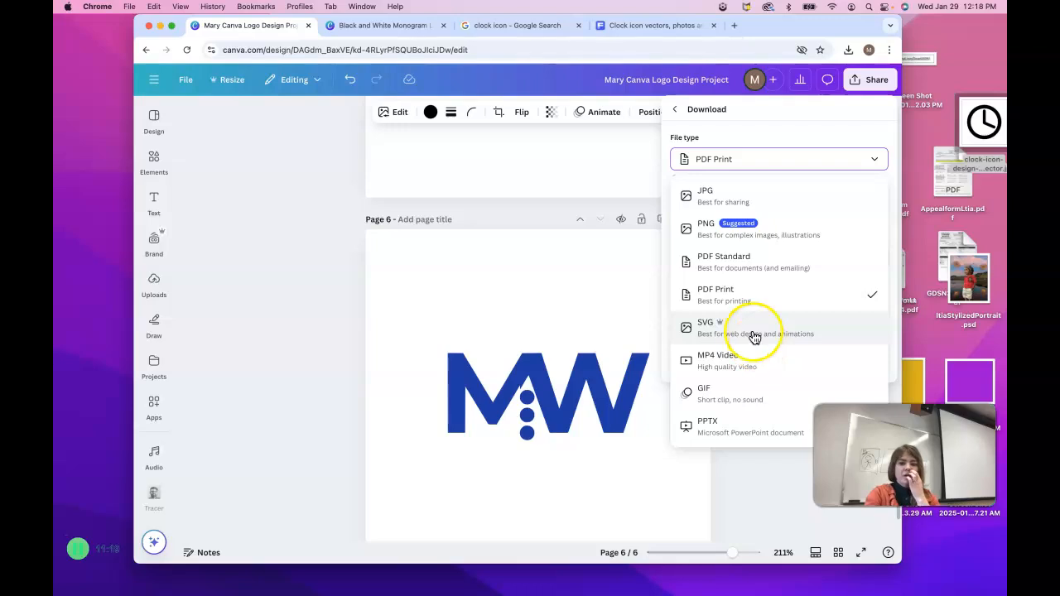
left_click(746, 232)
left_click_drag(708, 201, 869, 201)
left_click(677, 276)
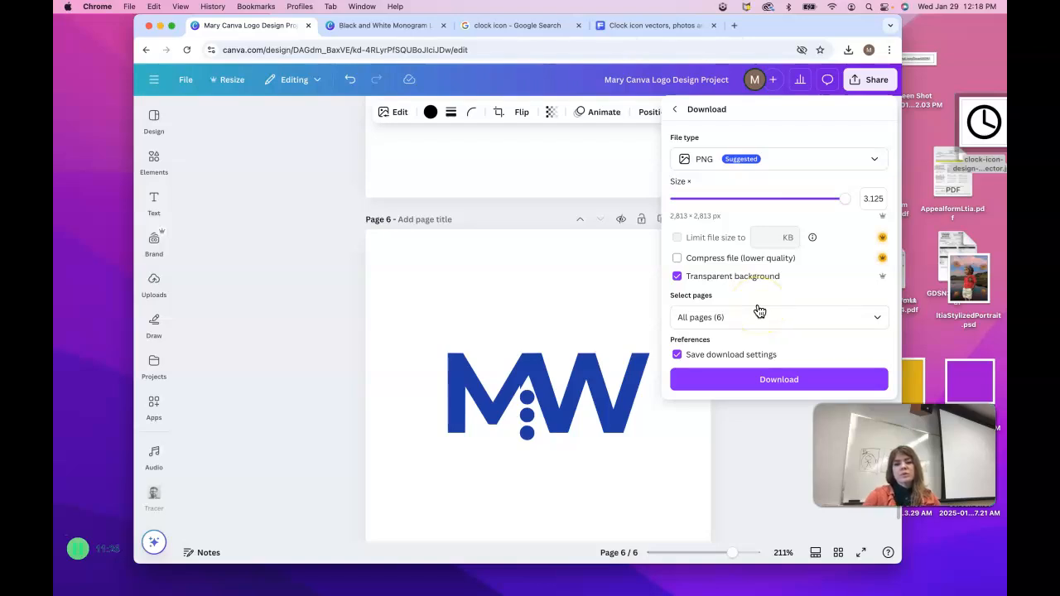
left_click(758, 379)
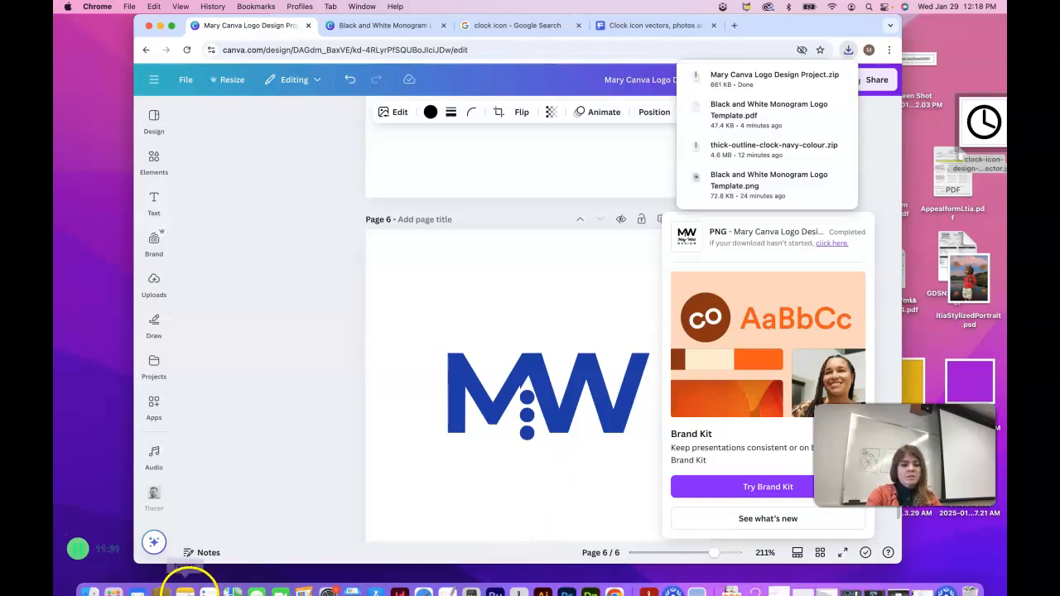
Switch to Finder and rename Black and White Monogram Logo Template.pdf in Downloads to the designer's first name followed by CanvaDemoPart1.
left_click(83, 582)
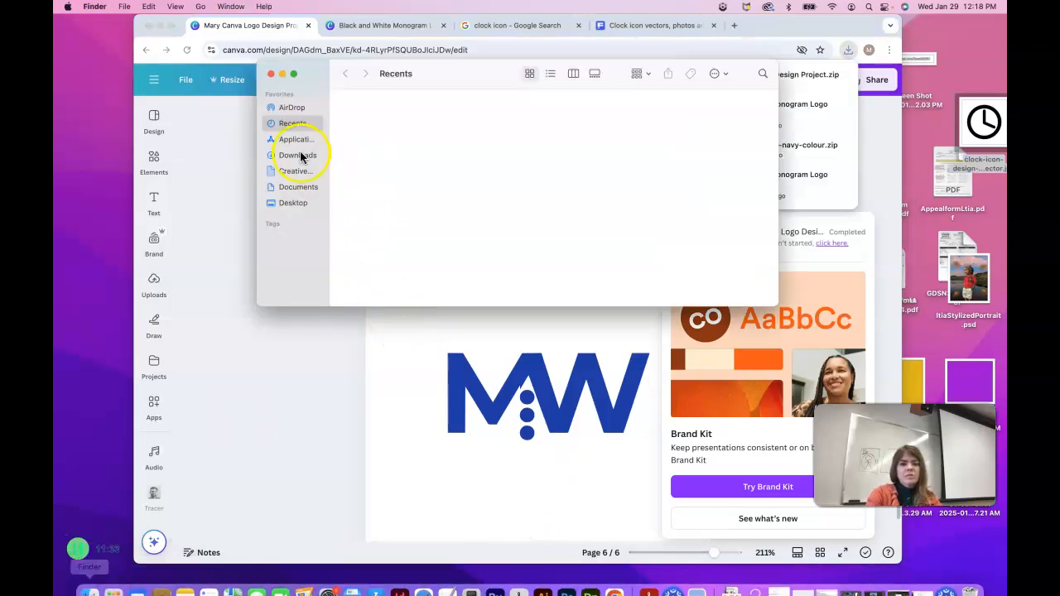
left_click(300, 156)
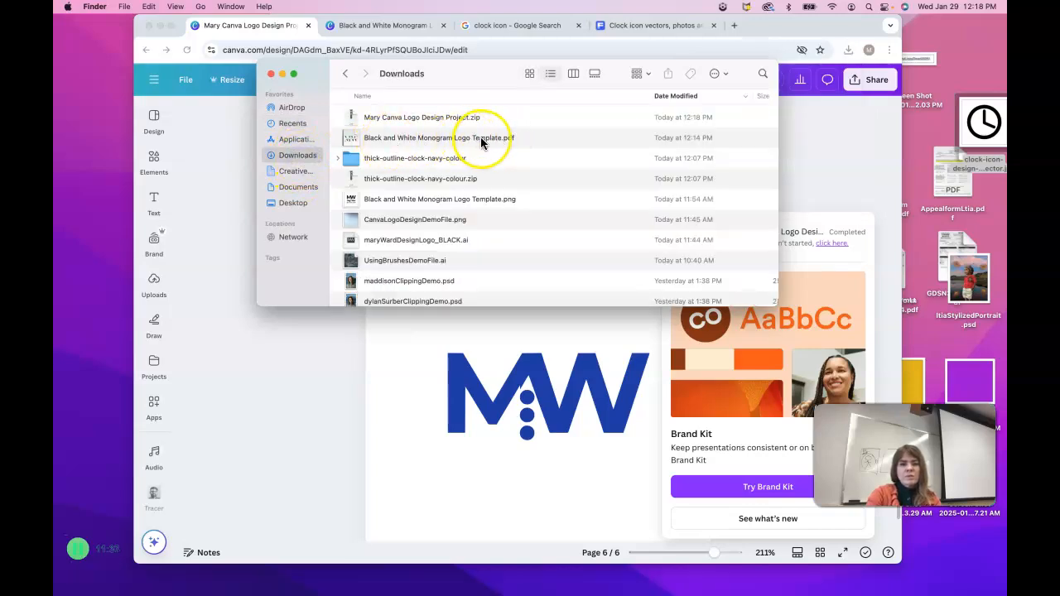
left_click(424, 141)
left_click(439, 141)
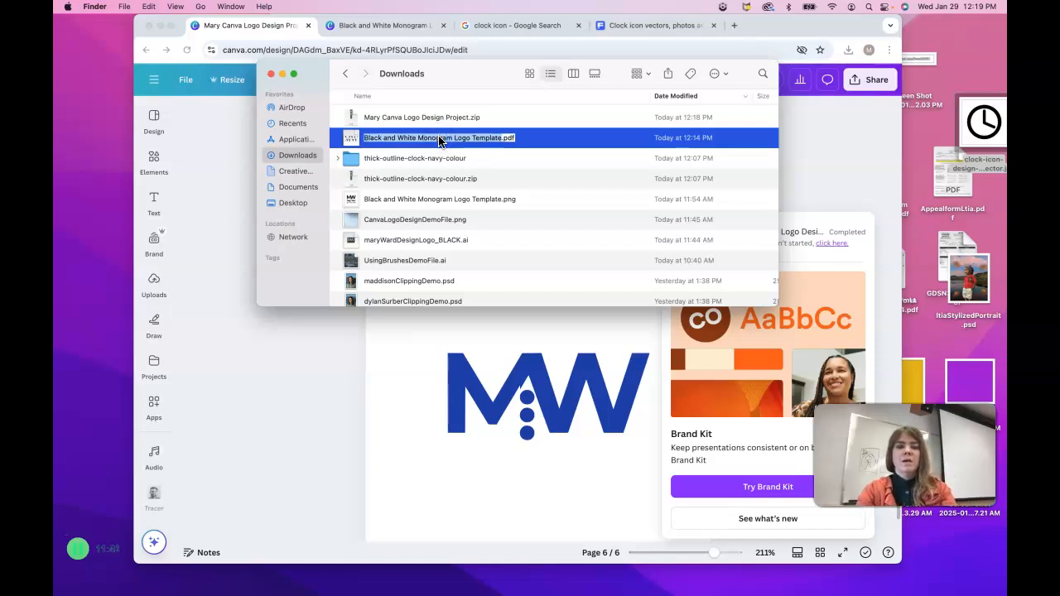
type("CanvaDemoPart1")
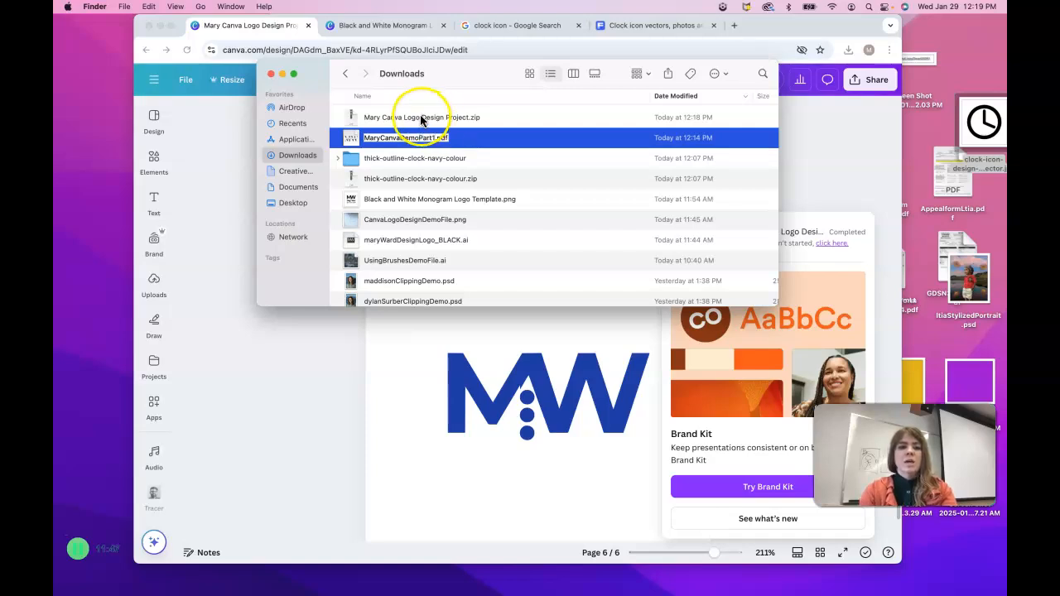
Extract the downloaded logo project ZIP in Downloads and open the extracted folder.
left_click(423, 119)
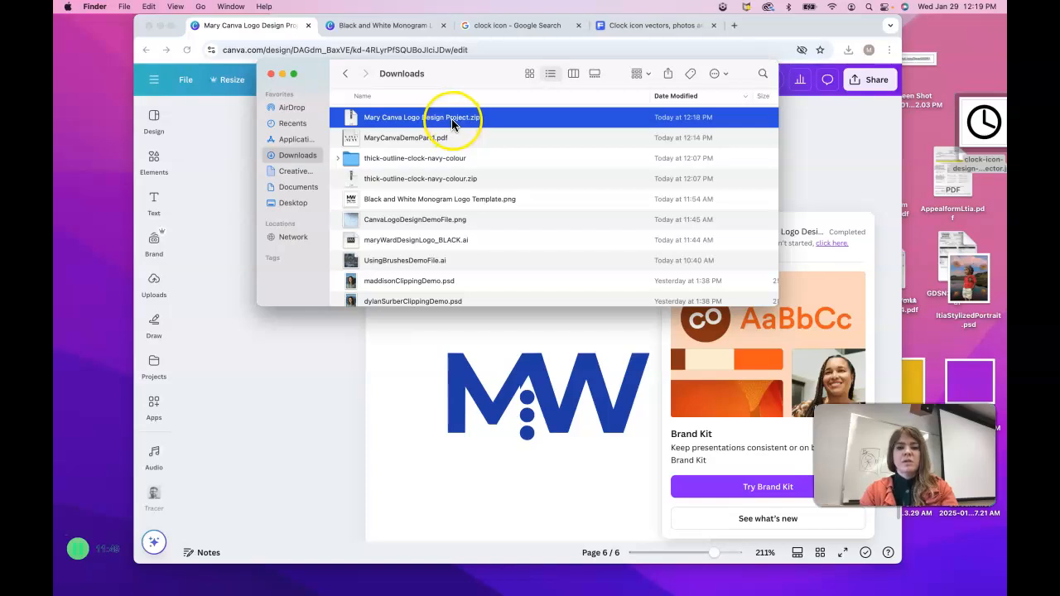
double_click(444, 120)
double_click(439, 118)
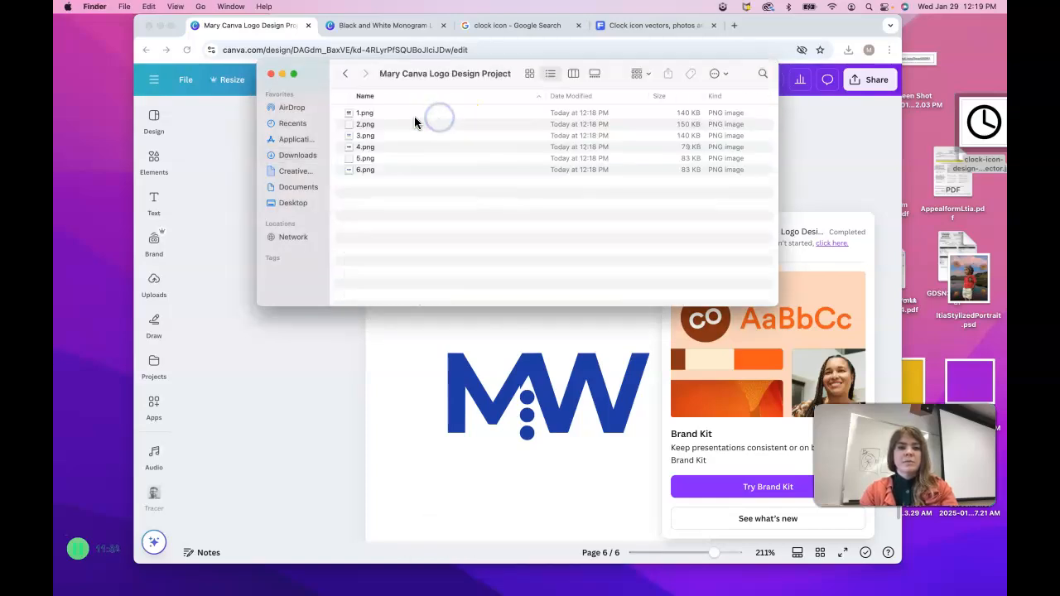
Show the extracted folder in column view and step through the previews of the exported PNG files.
left_click(368, 112)
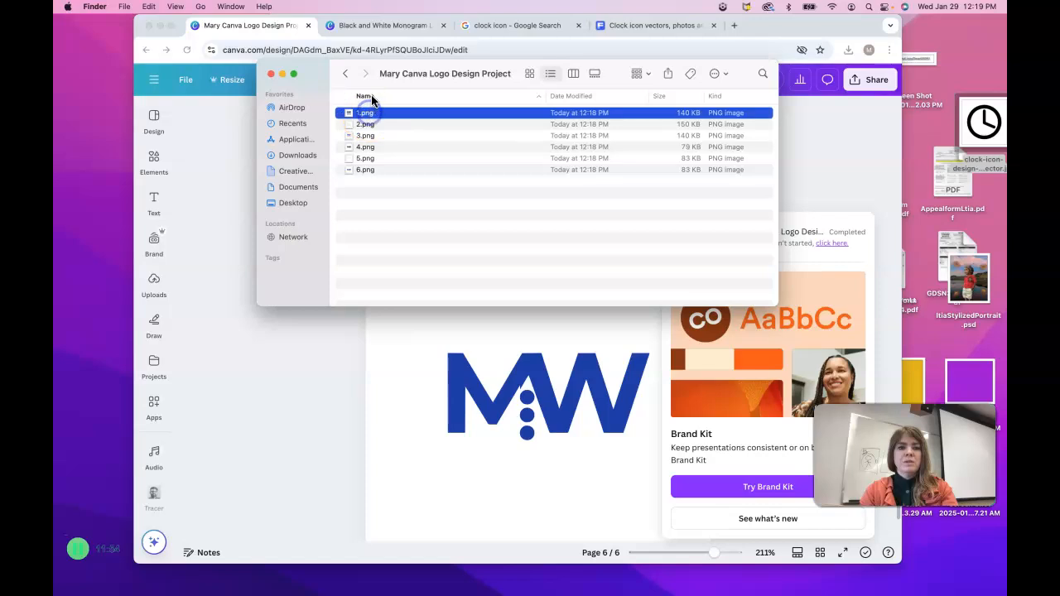
left_click(577, 75)
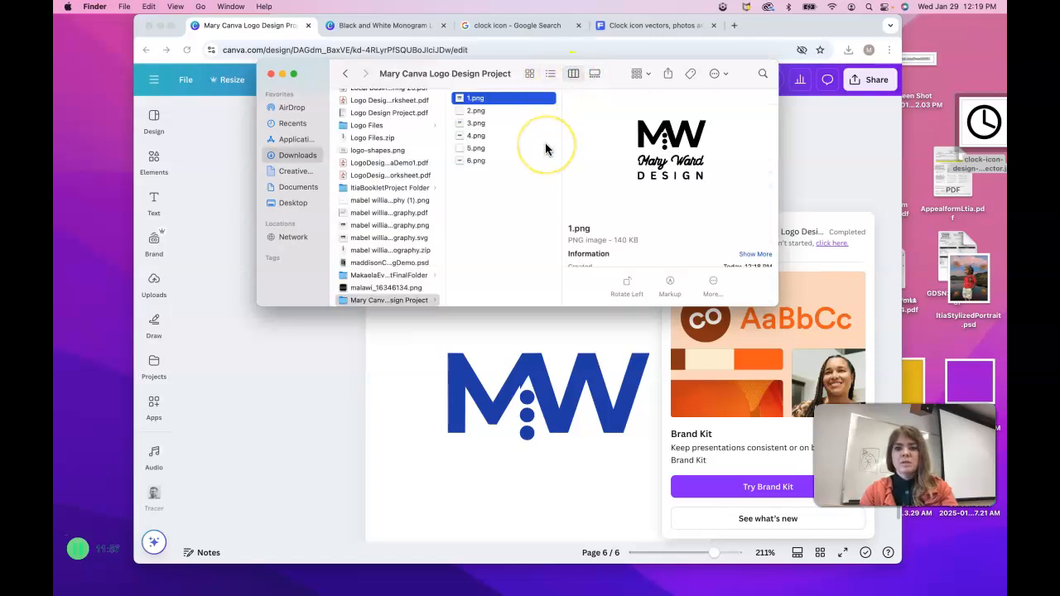
key("Down")
key("Down")
key("Down")
key("Down")
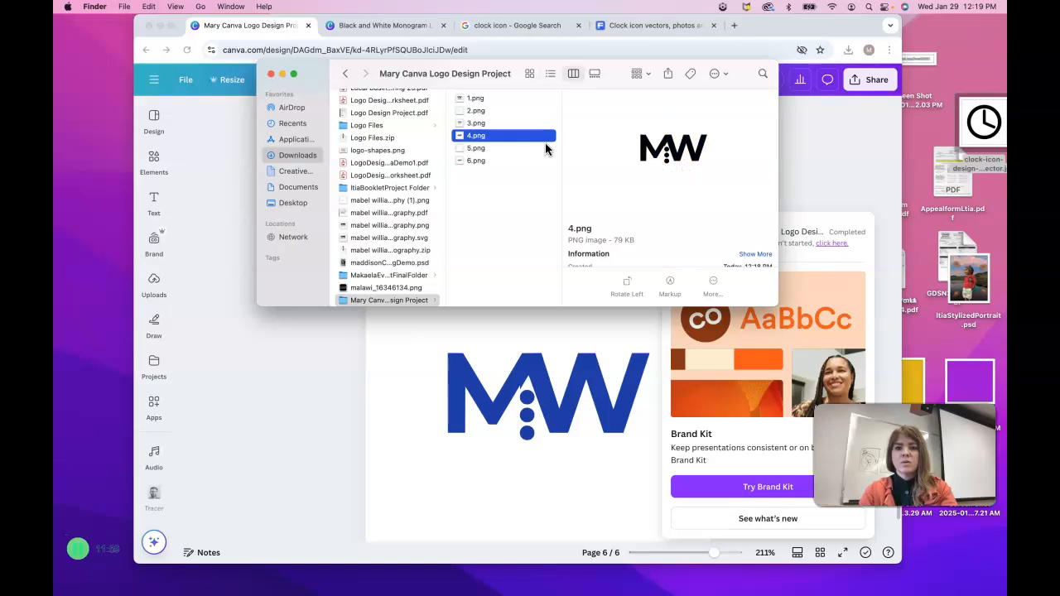
key("Down")
key("Up")
key("Up")
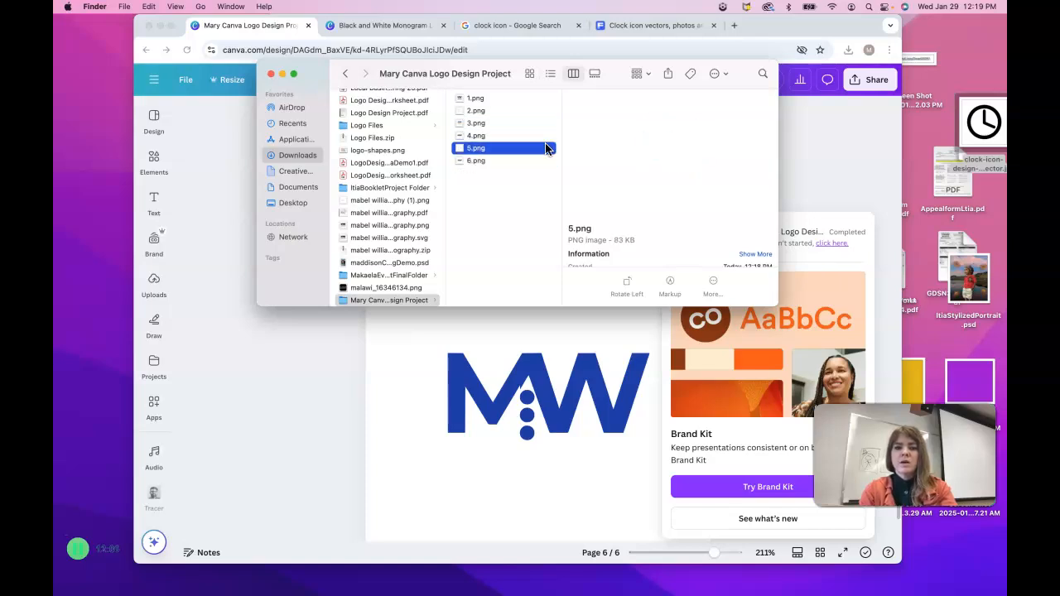
key("Up")
key("Up")
key("Up")
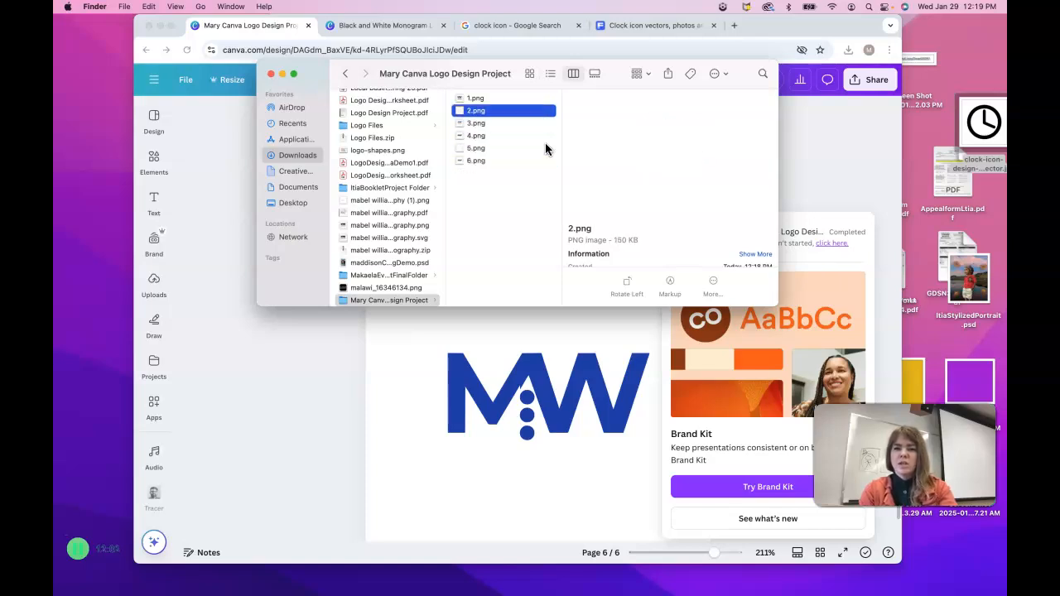
key("Down")
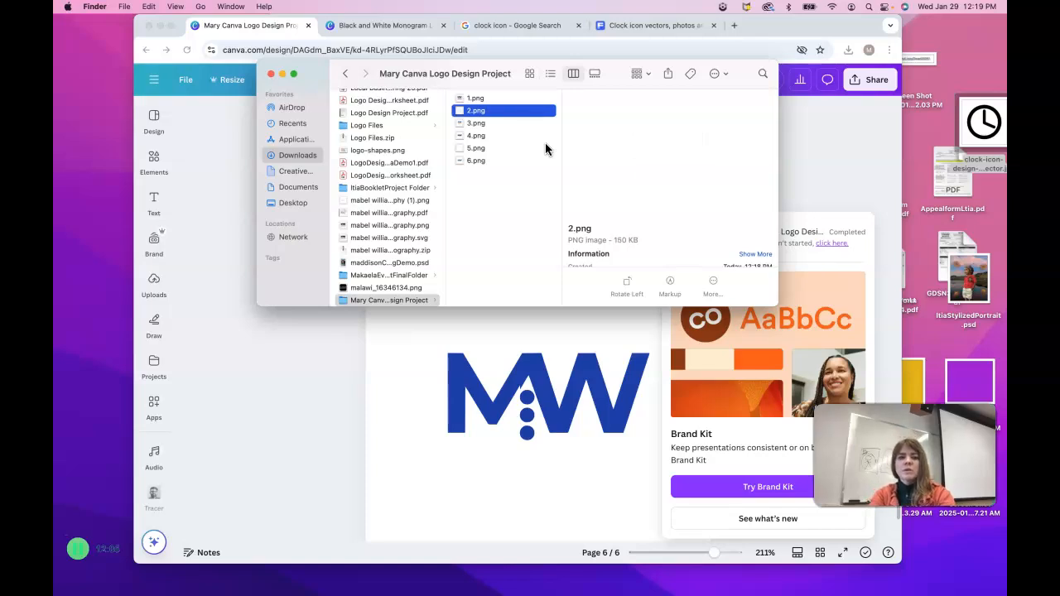
Open 2.png and 5.png in Preview one after the other to inspect the white logos, closing each image.
double_click(464, 111)
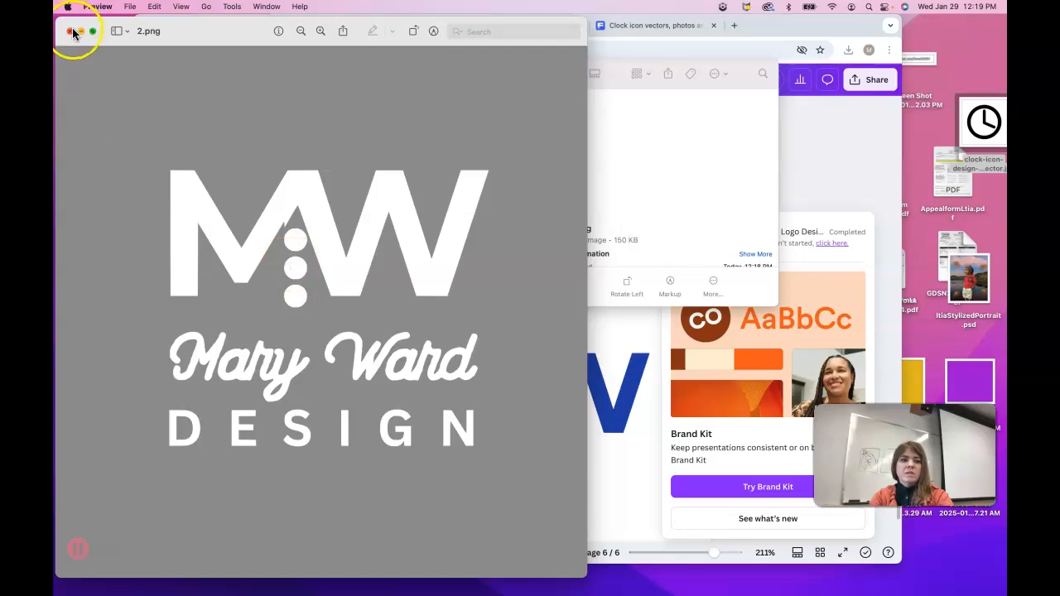
left_click(73, 33)
left_click(481, 147)
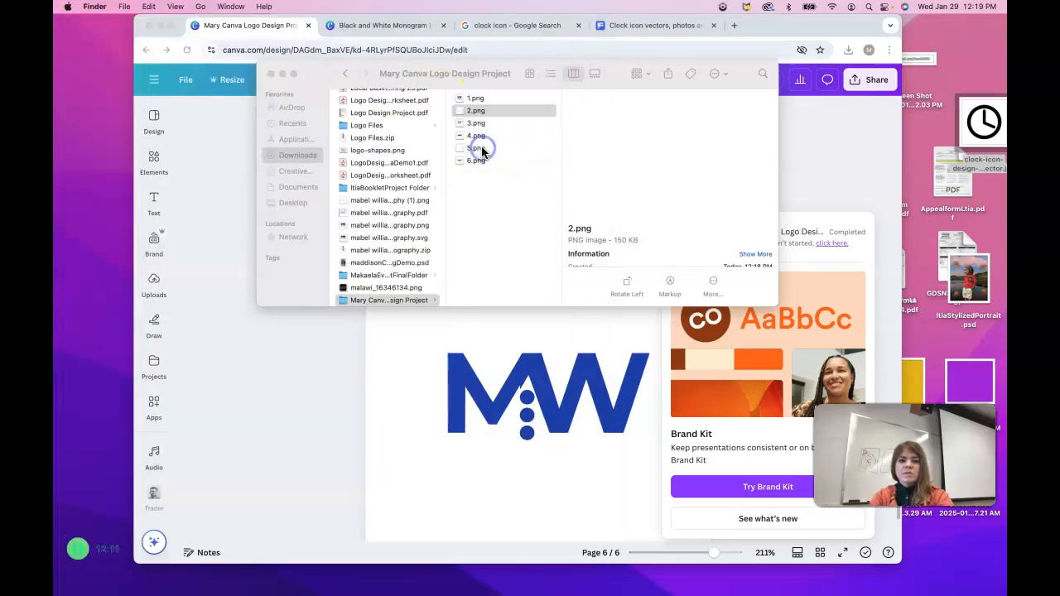
double_click(481, 145)
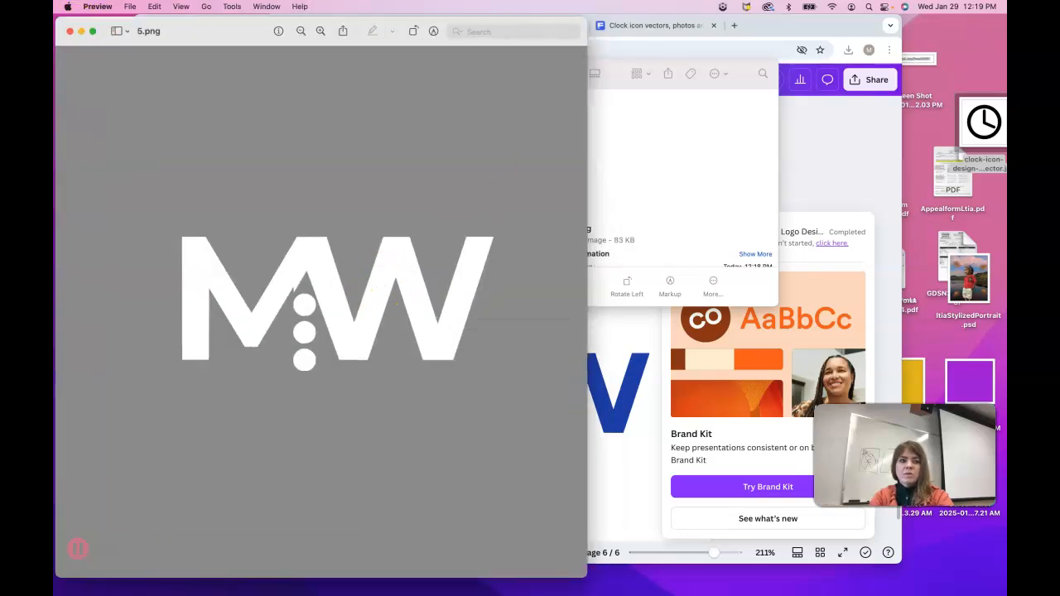
left_click(71, 33)
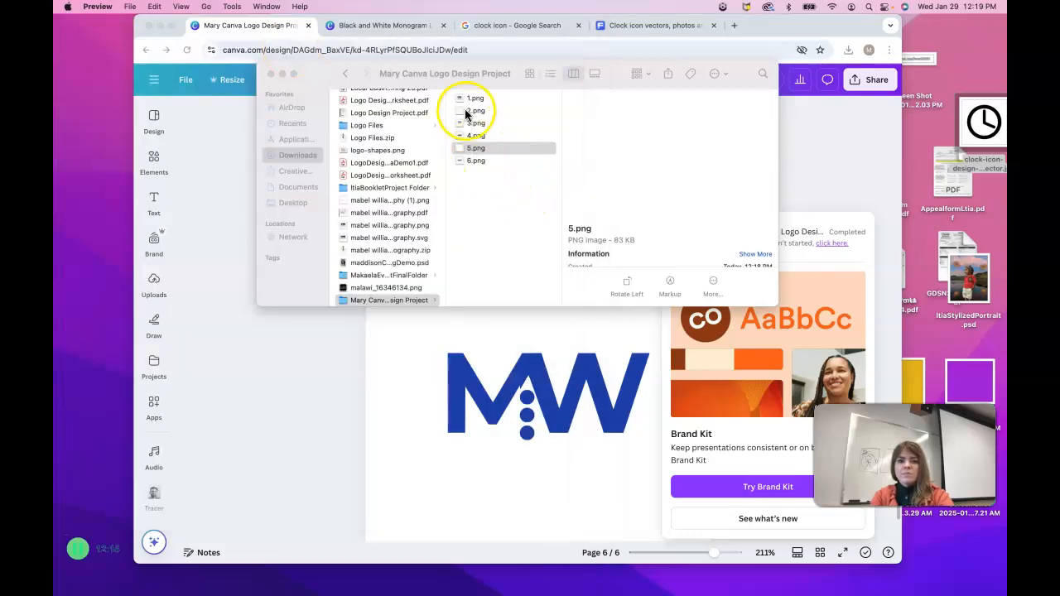
Rename 1.png in the extracted logo project folder as mwDesignPrimaryLogo_BLACK.png.
left_click(468, 98)
left_click(468, 99)
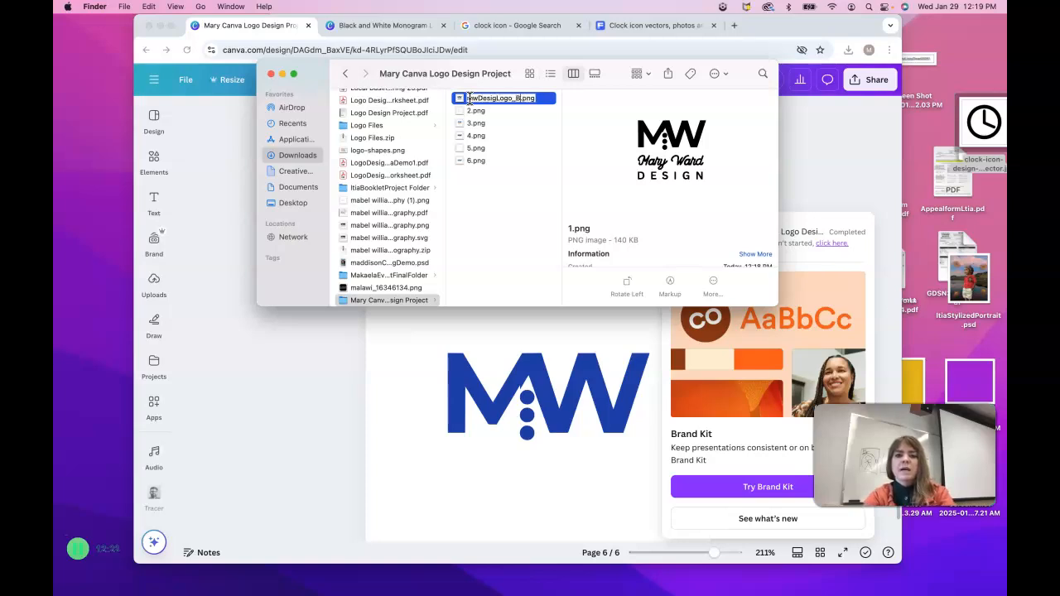
left_click(512, 99)
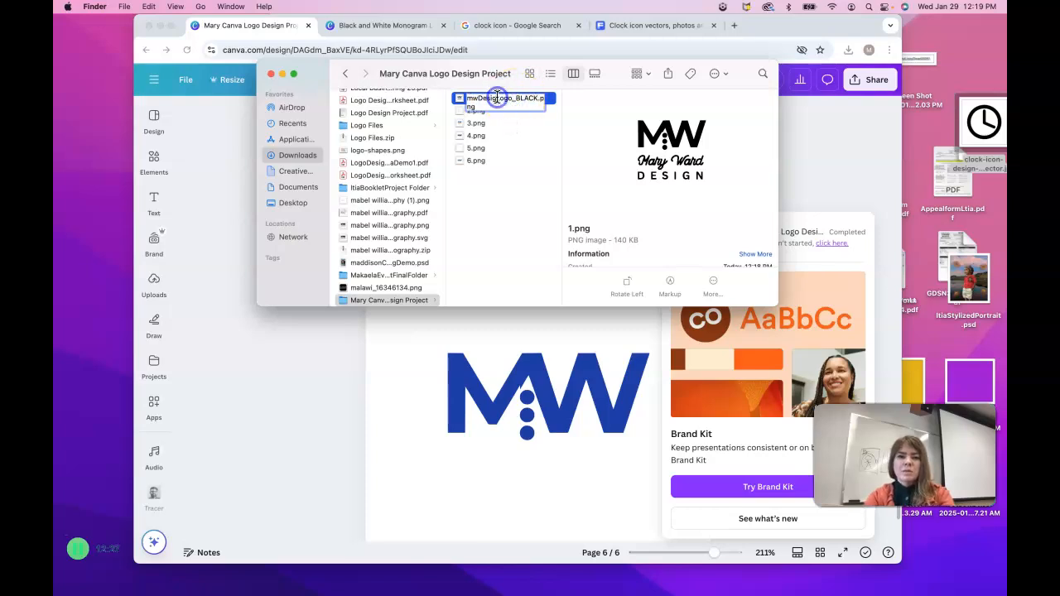
left_click(519, 106)
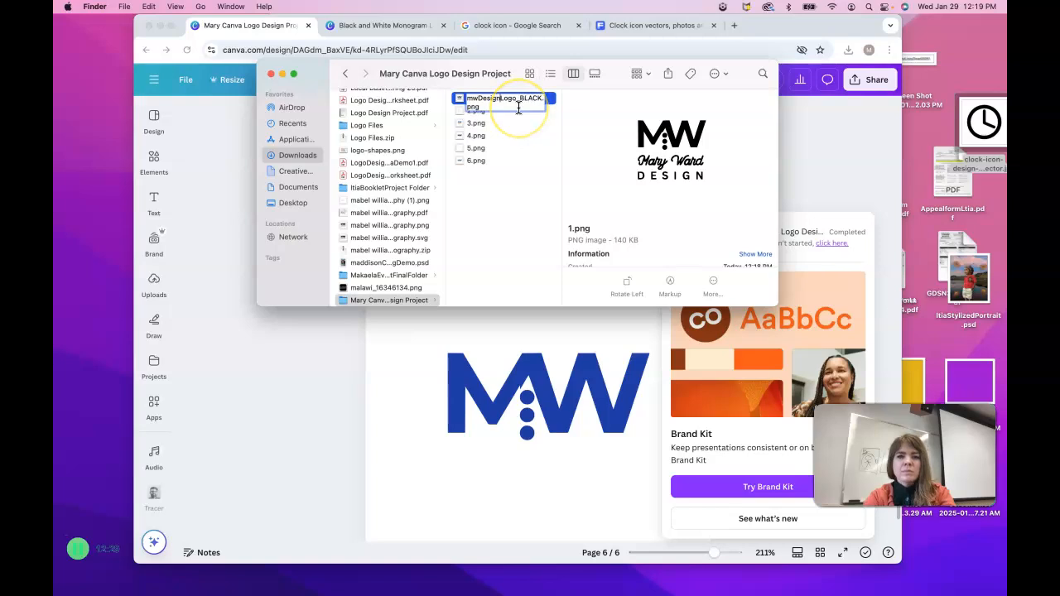
left_click(534, 164)
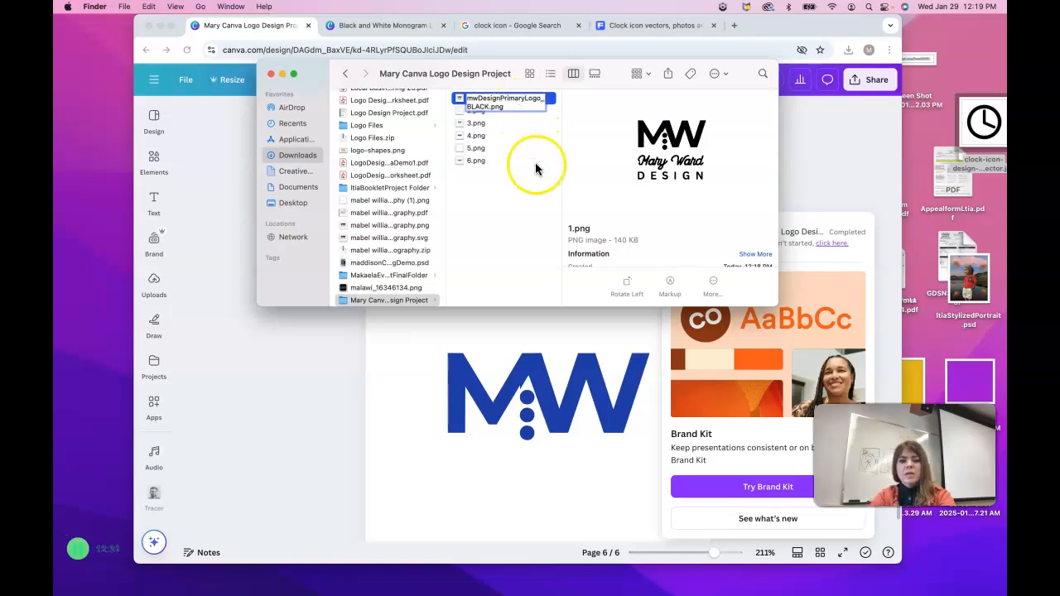
left_click(618, 143)
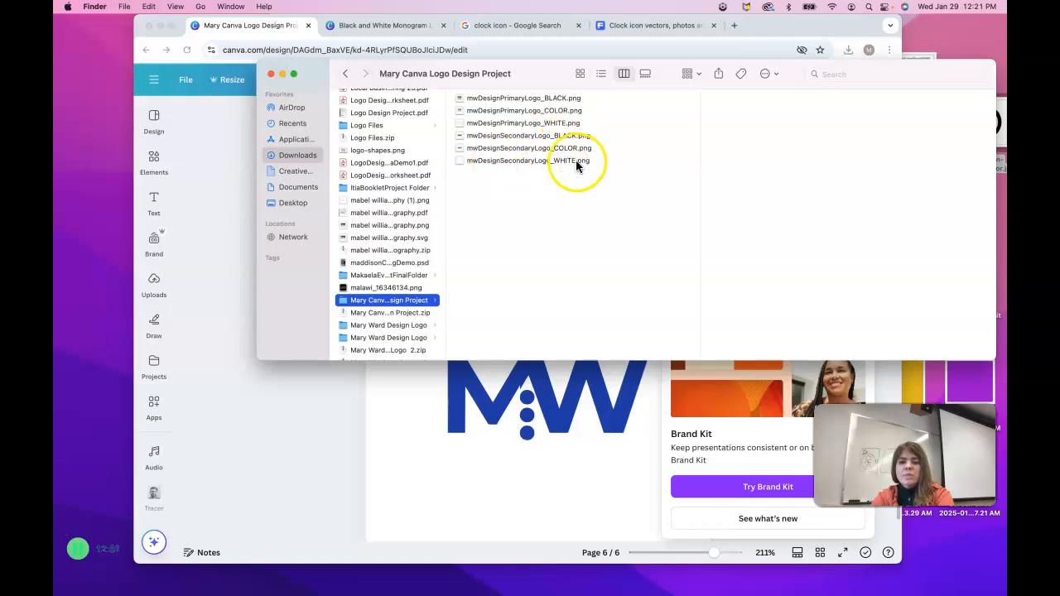
Step through the previews of the renamed primary and secondary logo PNGs, from mwDesignPrimaryLogo_BLACK.png to mwDesignSecondaryLogo_WHITE.png.
left_click(524, 100)
key("Down")
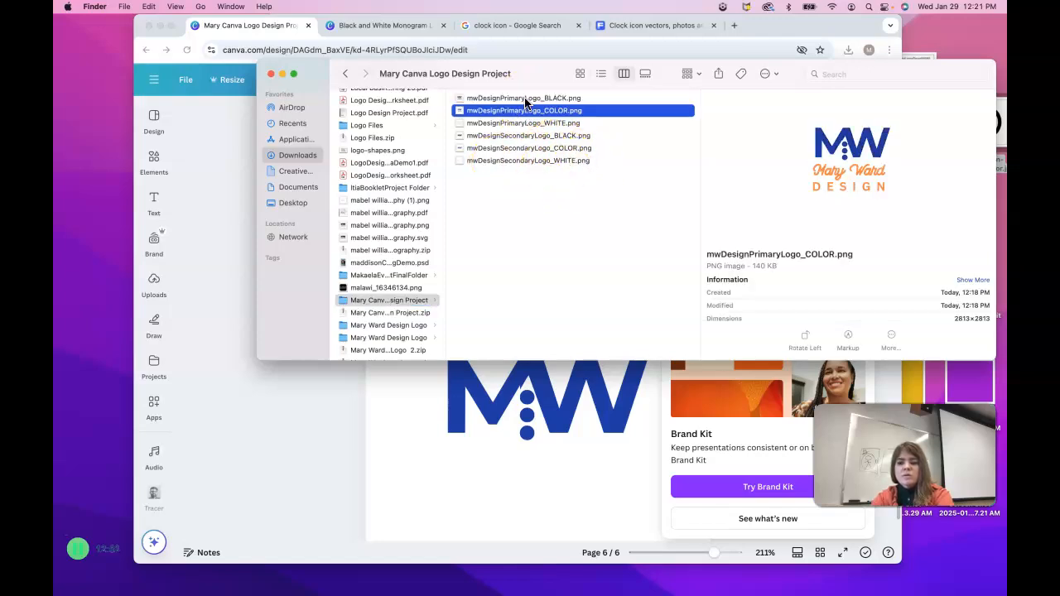
key("Down")
key("Down")
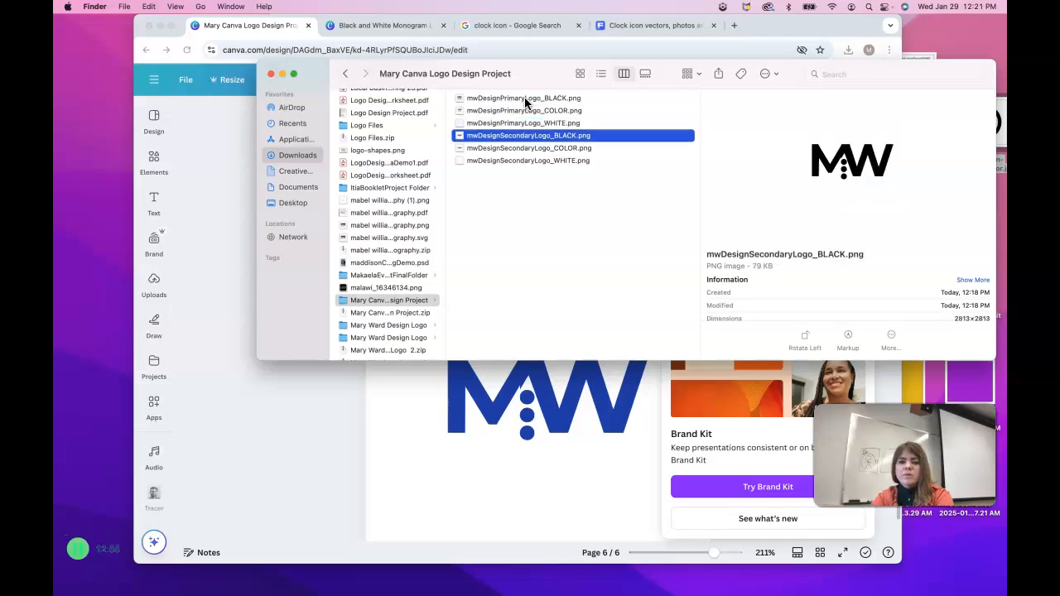
key("Down")
key("Down")
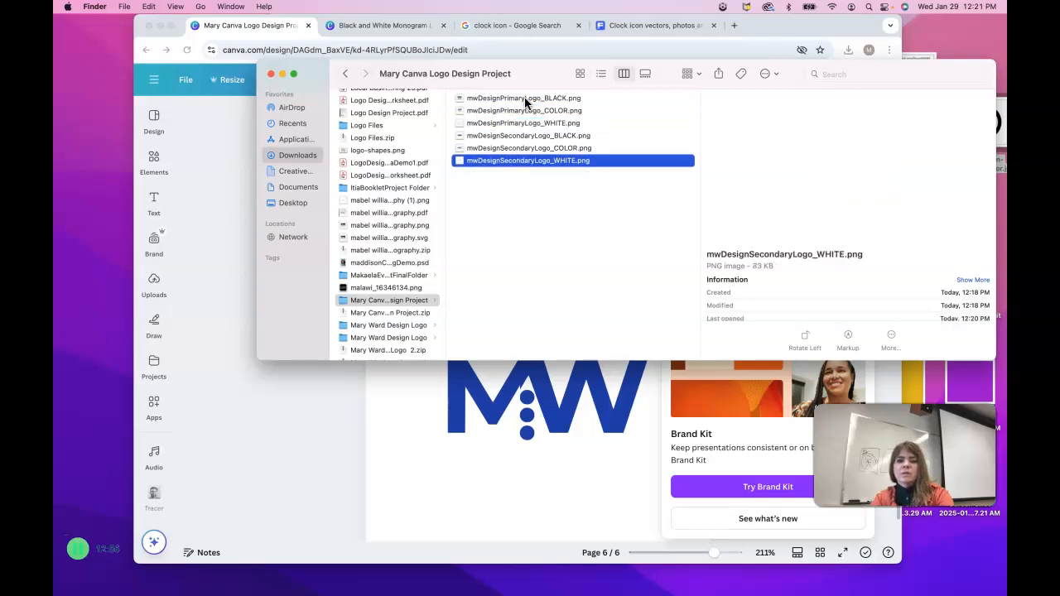
Show Downloads in list view and move the CanvaDemoPart1 PDF into the logo project folder, checking the folder's contents.
left_click(365, 300)
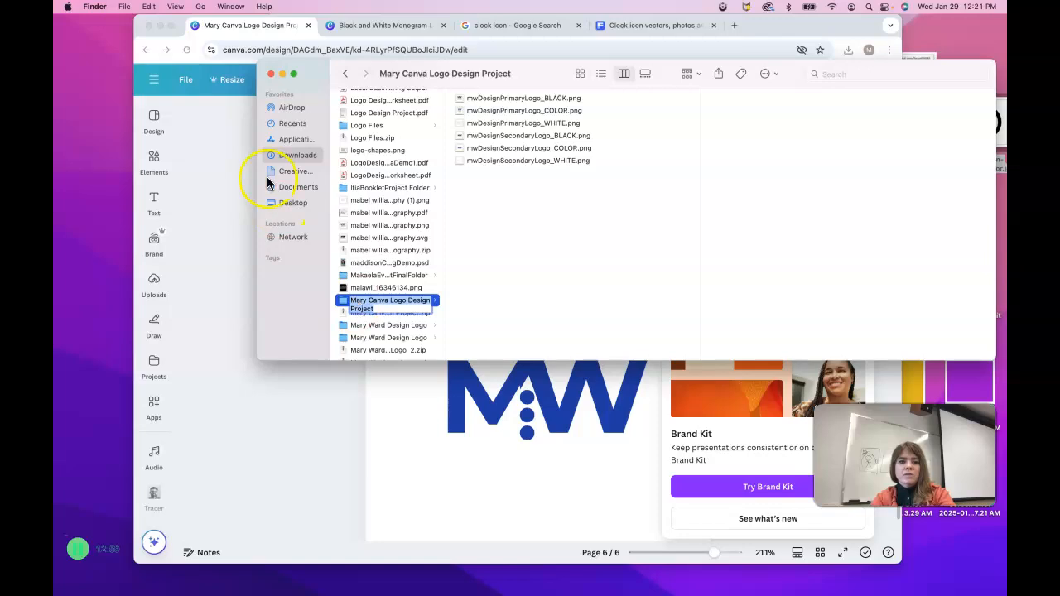
left_click(311, 155)
left_click(600, 74)
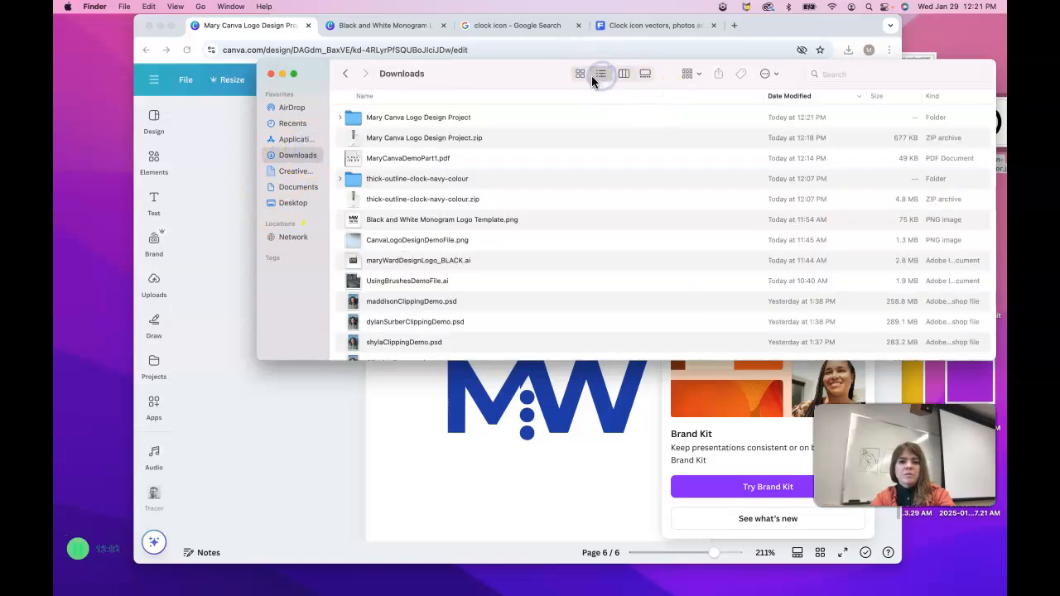
double_click(443, 118)
left_click(346, 74)
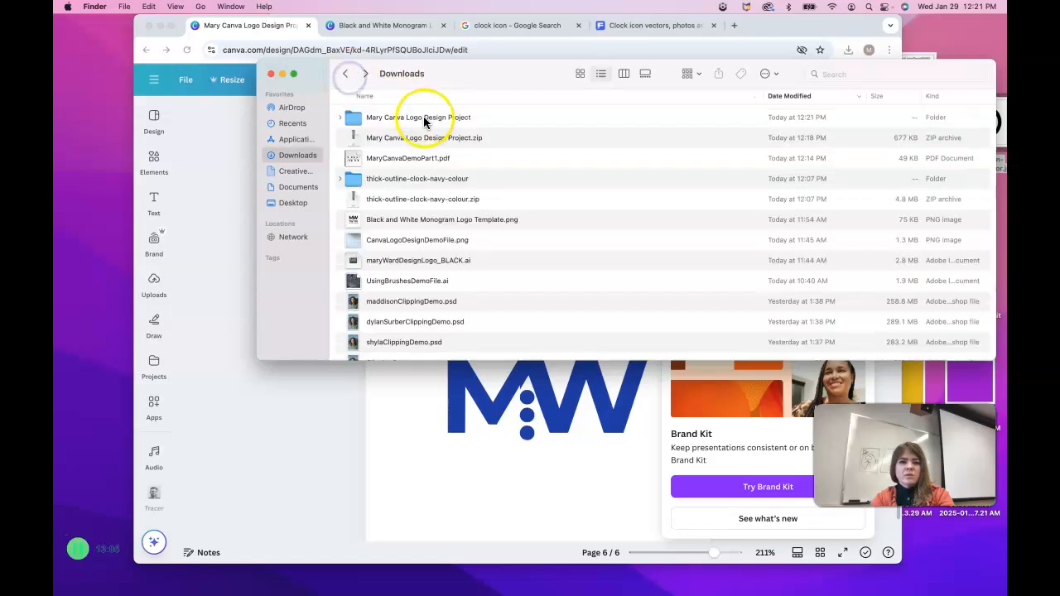
left_click_drag(356, 164, 356, 118)
double_click(357, 118)
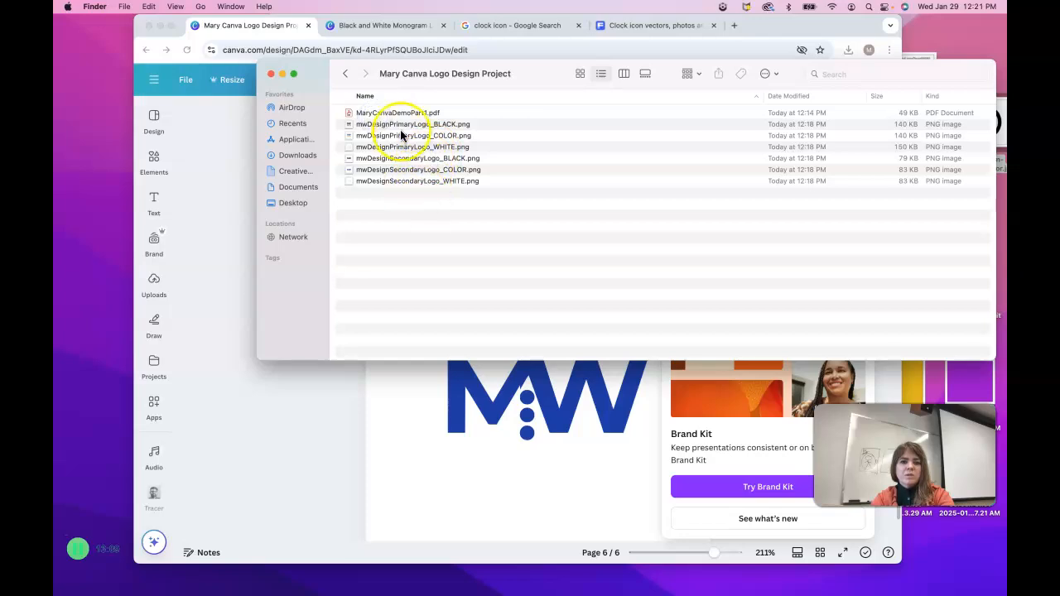
left_click(346, 74)
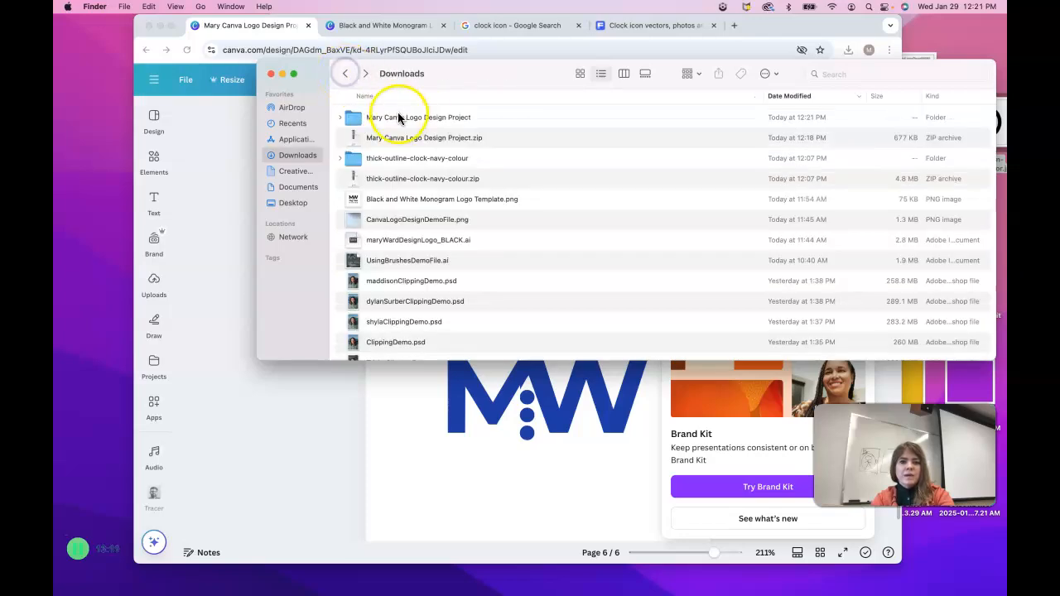
Compress the logo project folder in Downloads and rename the new archive as the designer's first name followed by CanvaLogoDesignDemo.
right_click(399, 118)
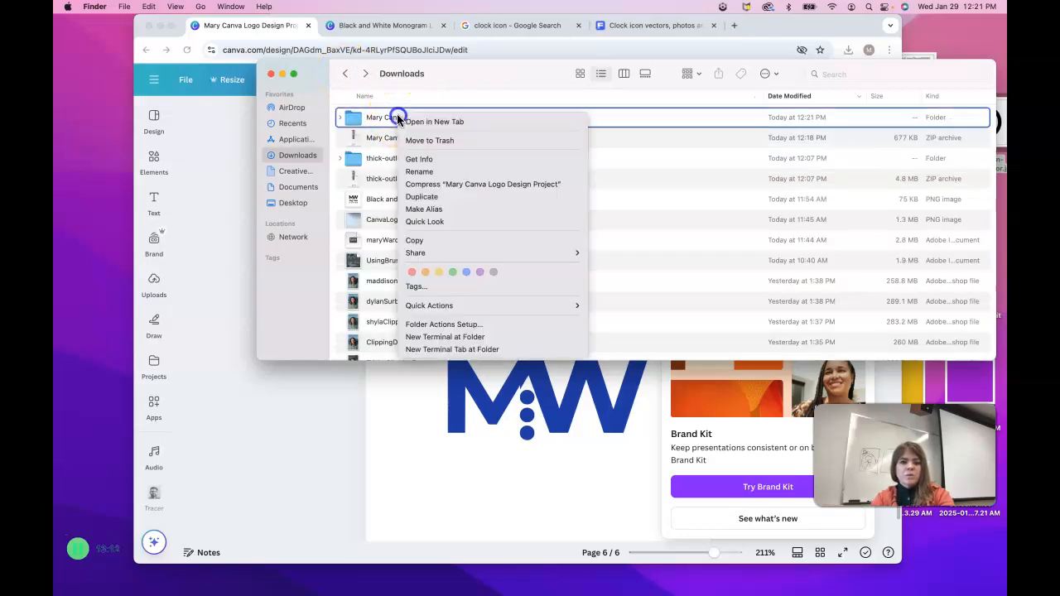
left_click(426, 184)
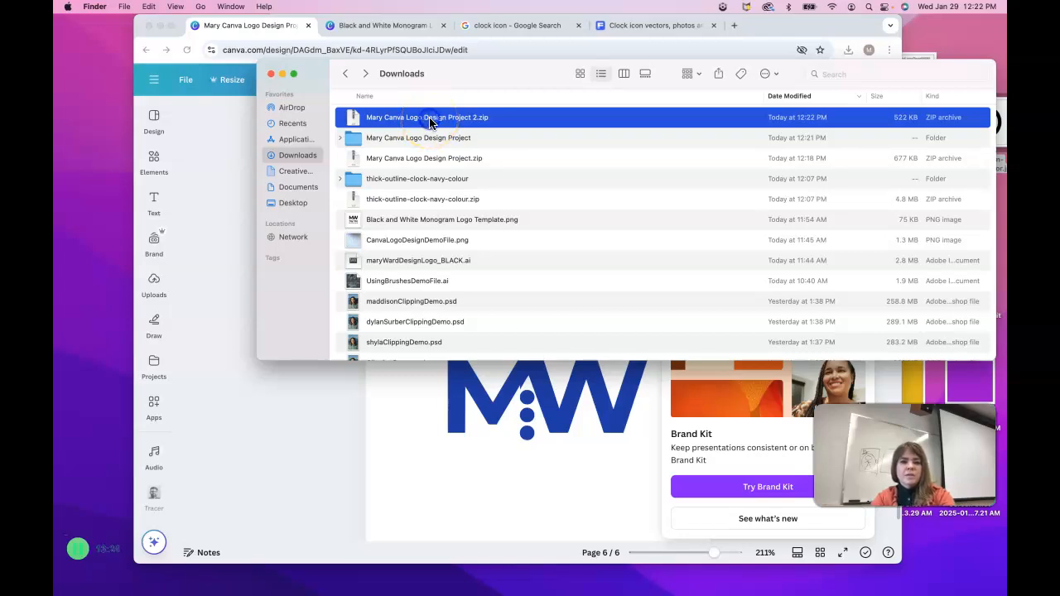
left_click(429, 121)
type("MaryCanvaLog")
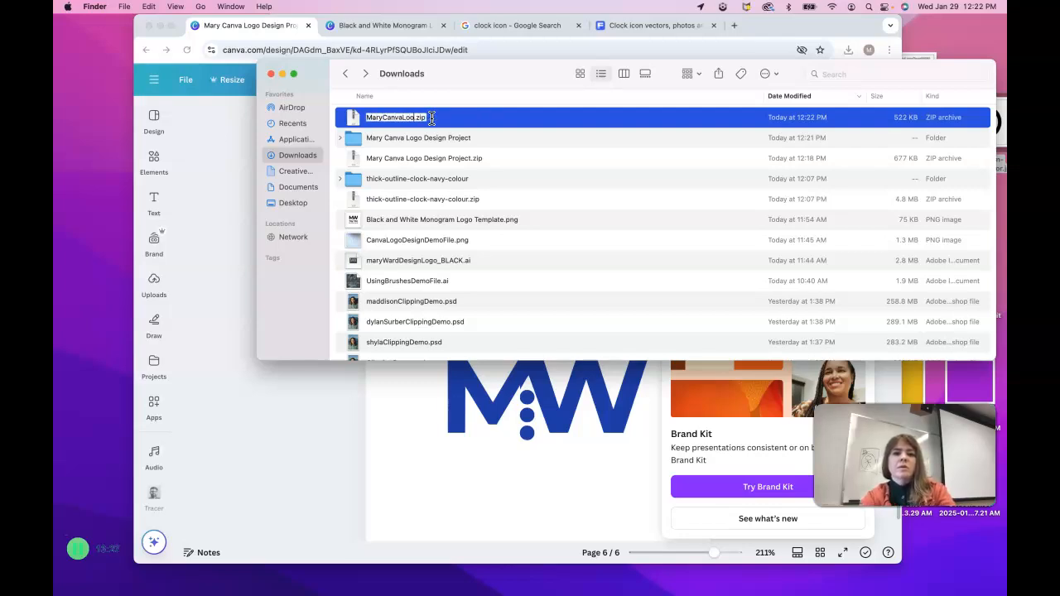
type("ign")
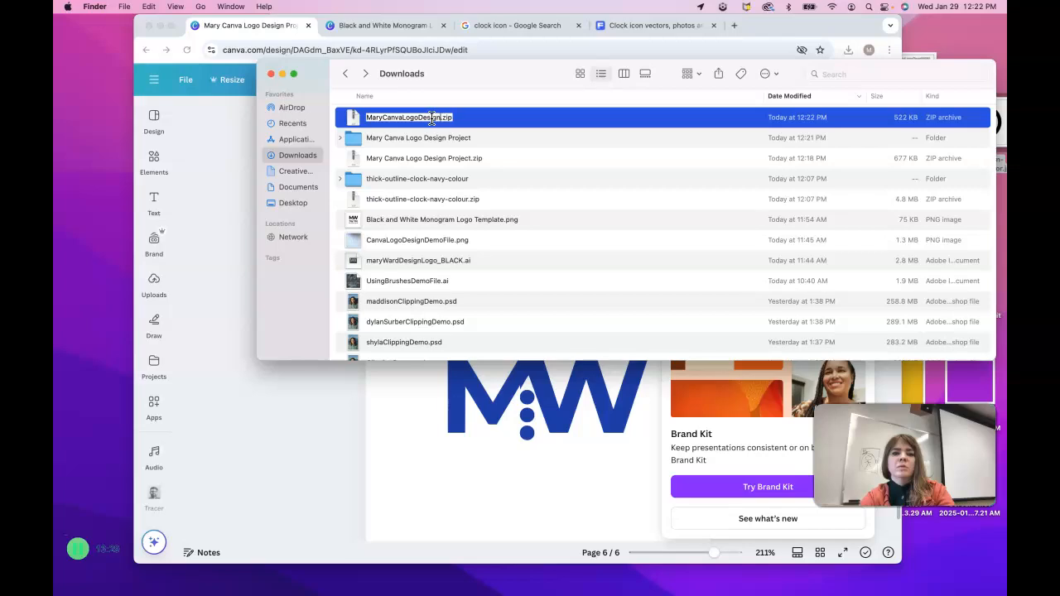
type("Demo")
left_click(456, 158)
left_click(435, 124)
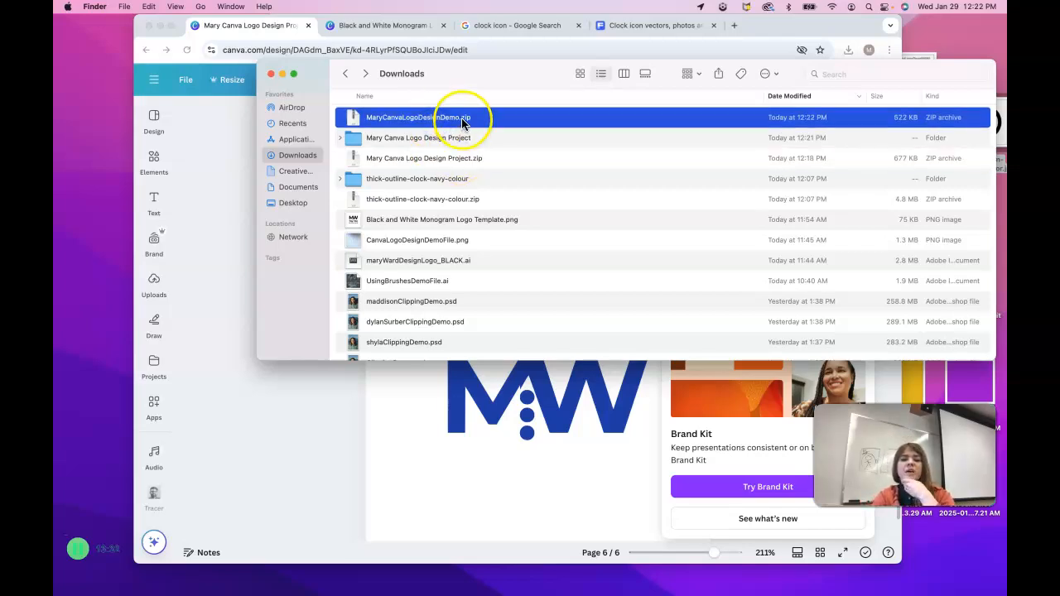
Extract the CanvaLogoDesignDemo ZIP in Downloads and open the extracted folder, selecting all its primary and secondary logo PNGs.
double_click(404, 117)
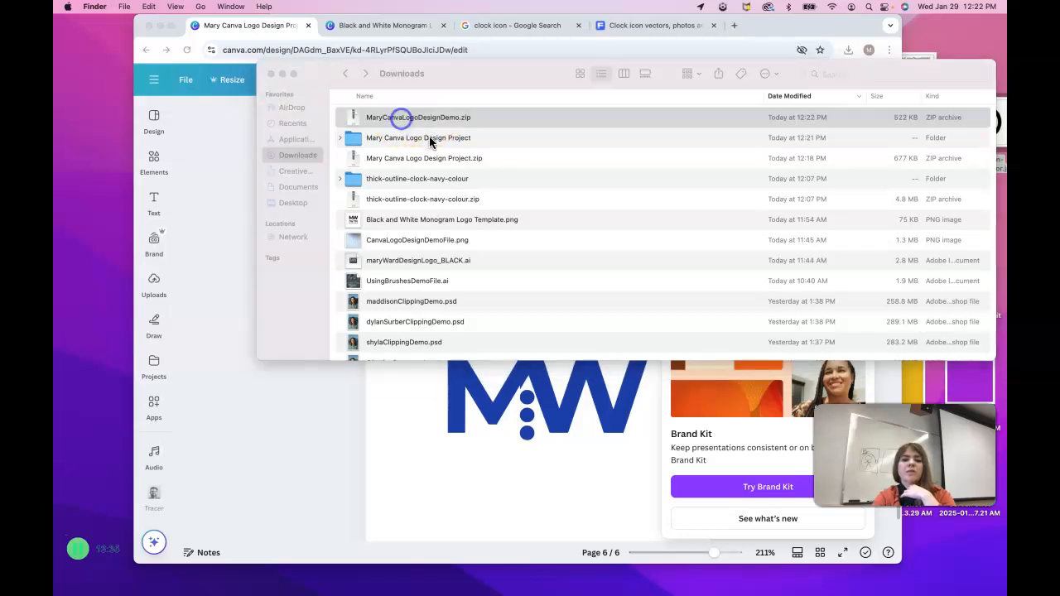
double_click(410, 162)
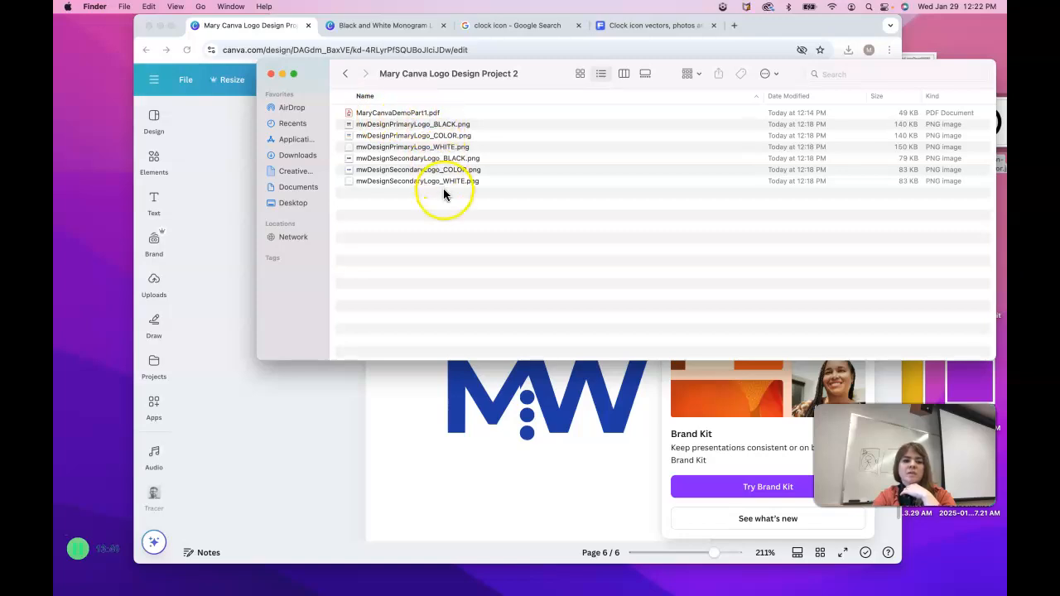
left_click(412, 124)
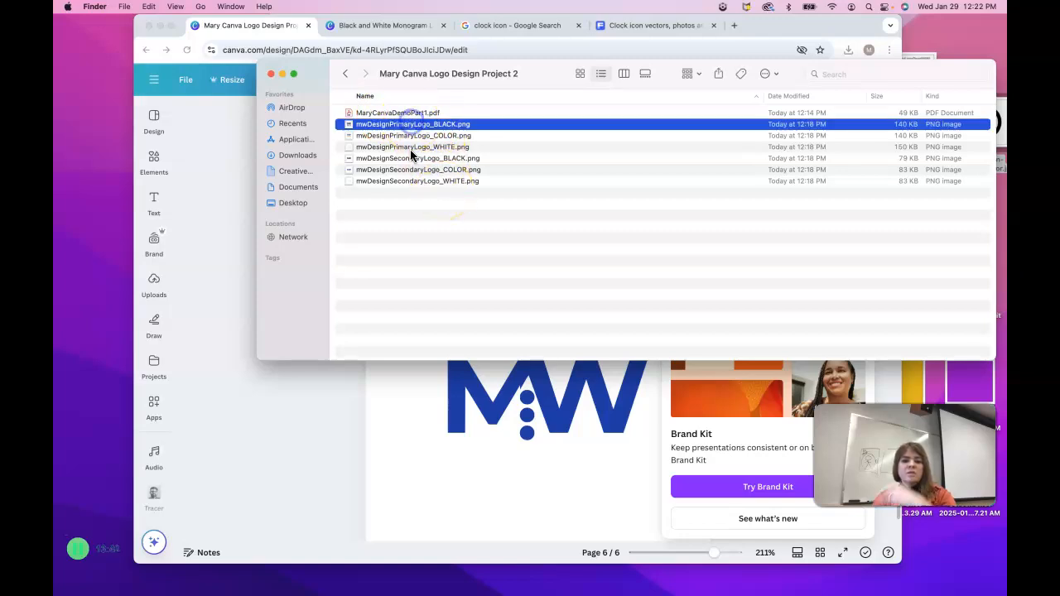
left_click(407, 180, "shift")
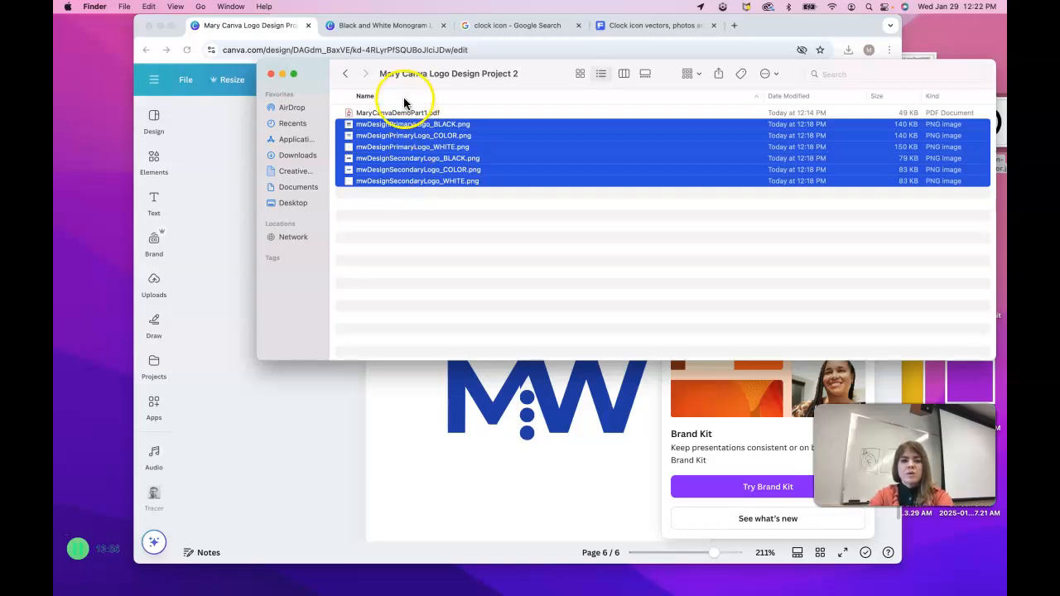
Open the CanvaDemoPart1 PDF from the extracted folder in Acrobat and close the Acrobat window.
left_click(400, 113)
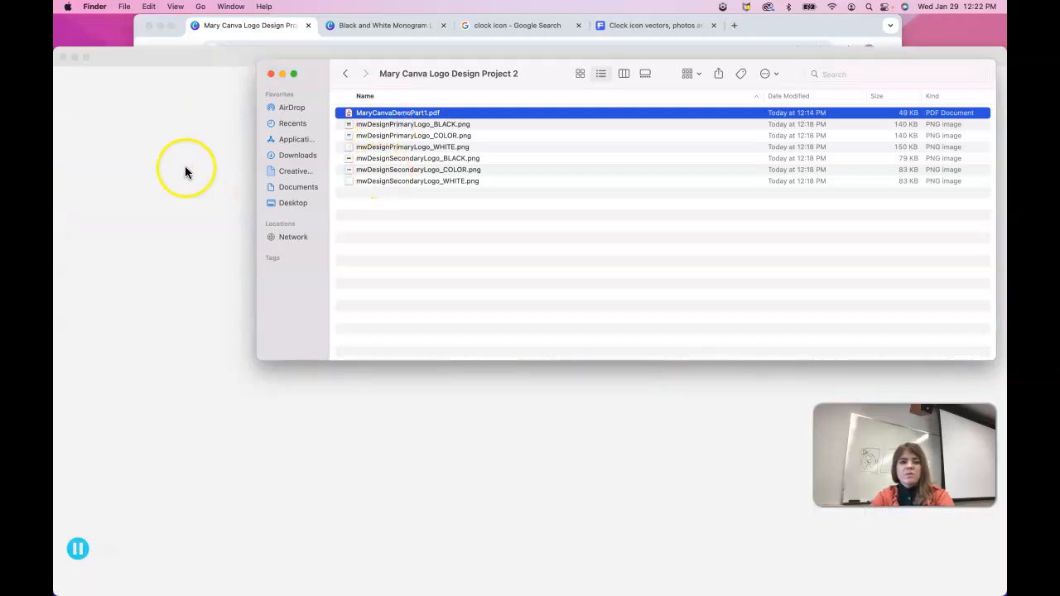
left_click(175, 203)
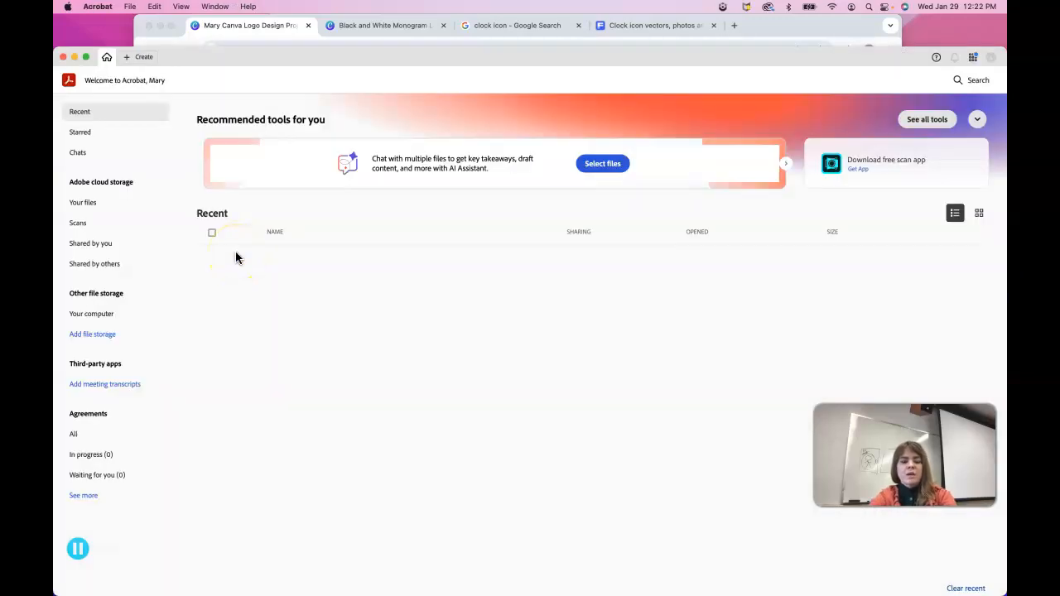
left_click(63, 56)
Return to Downloads, select the CanvaLogoDesignDemo ZIP and close the Finder window.
left_click(345, 72)
left_click(345, 73)
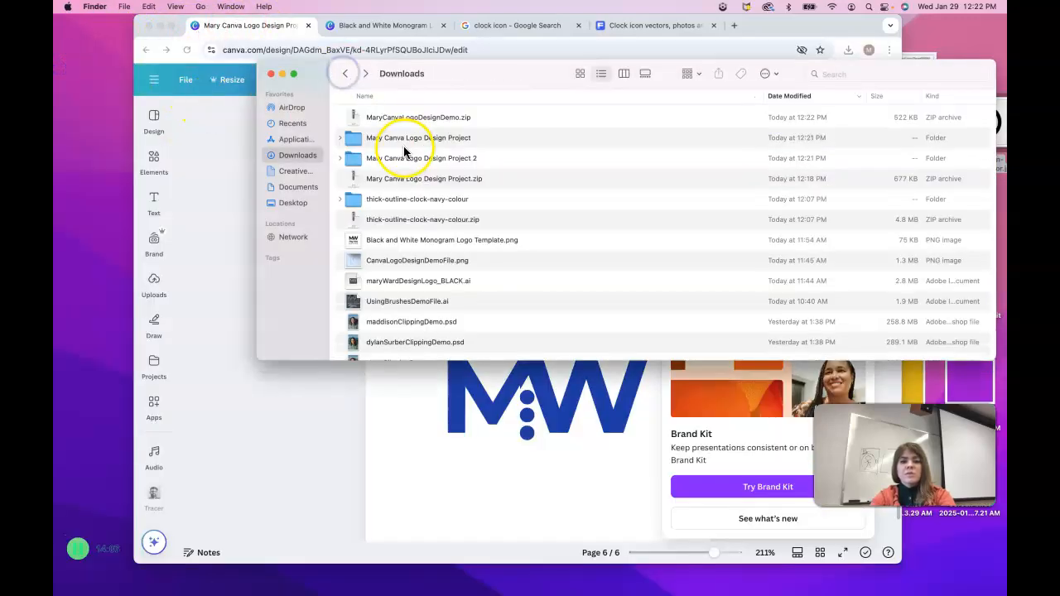
left_click(407, 119)
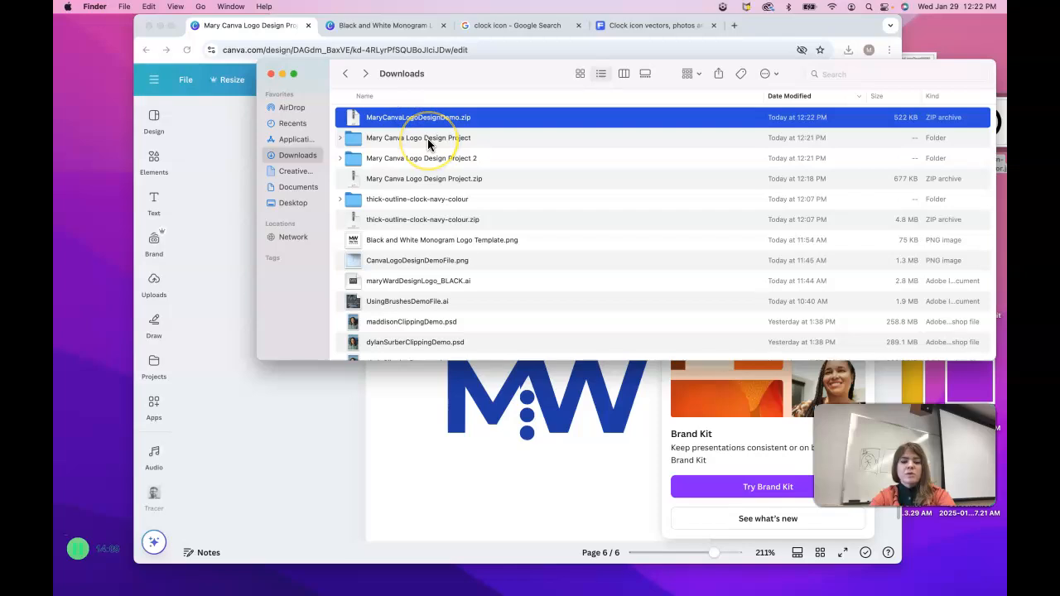
left_click(271, 75)
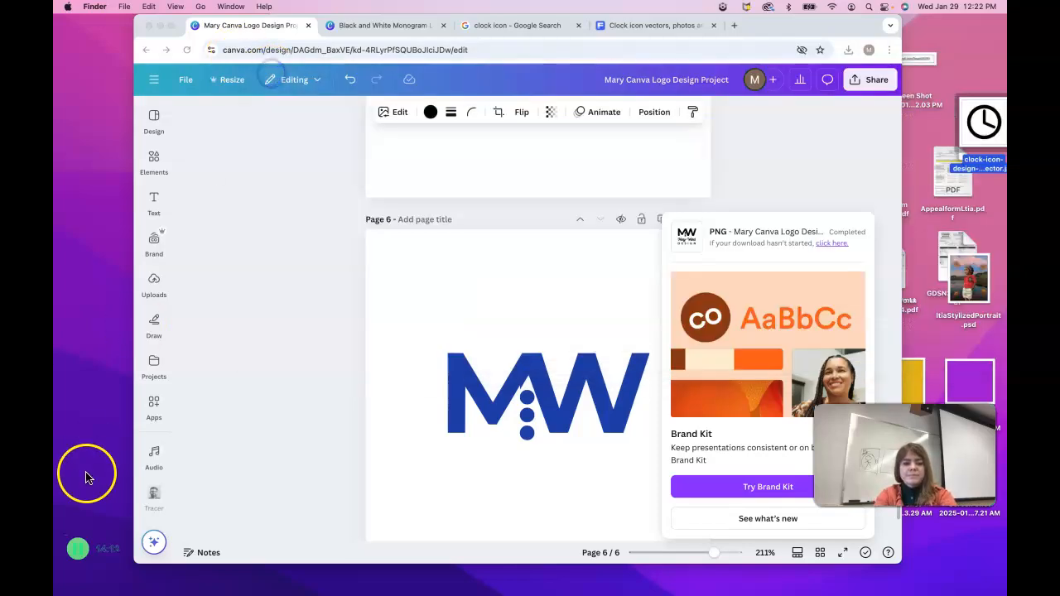